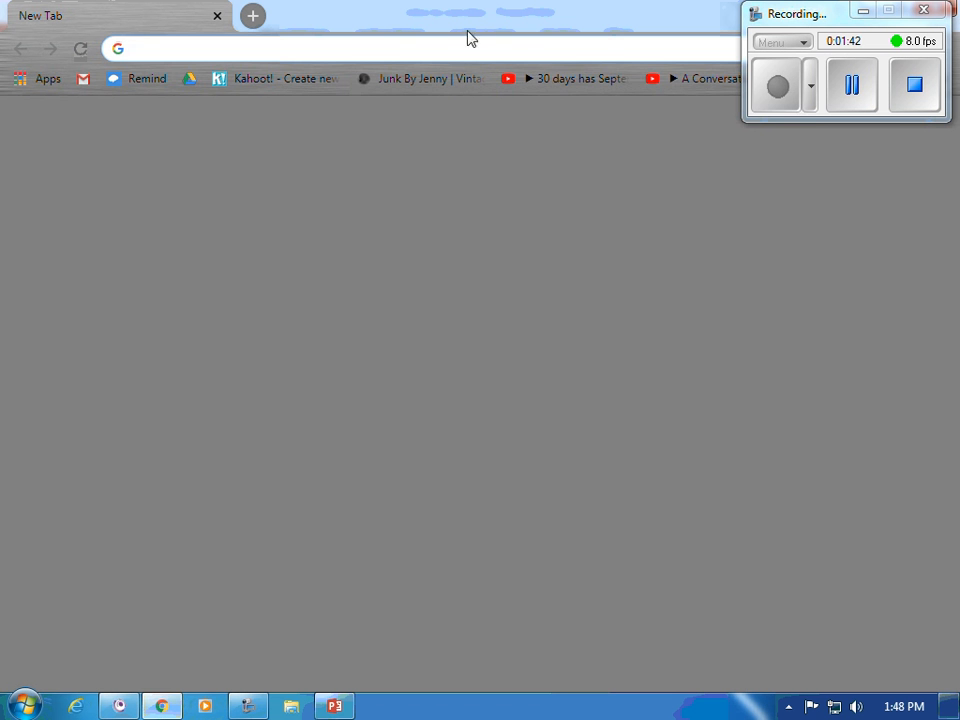
# Open wevideo.com and sign in to WeVideo with the teacher's school Google account.
pyautogui.write('wev')
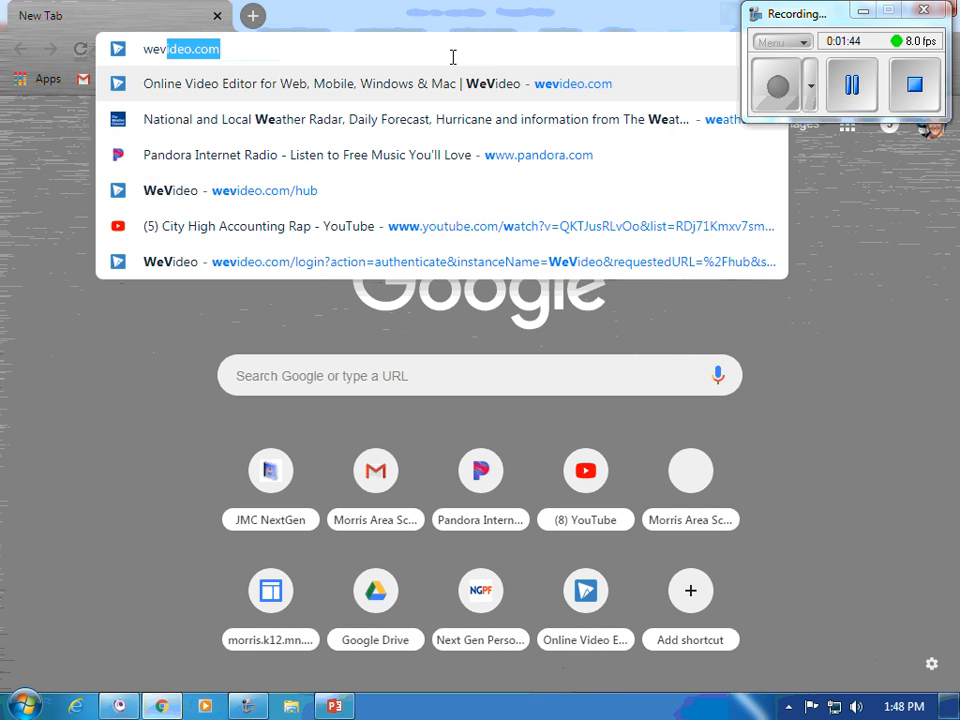
pyautogui.press('Return')
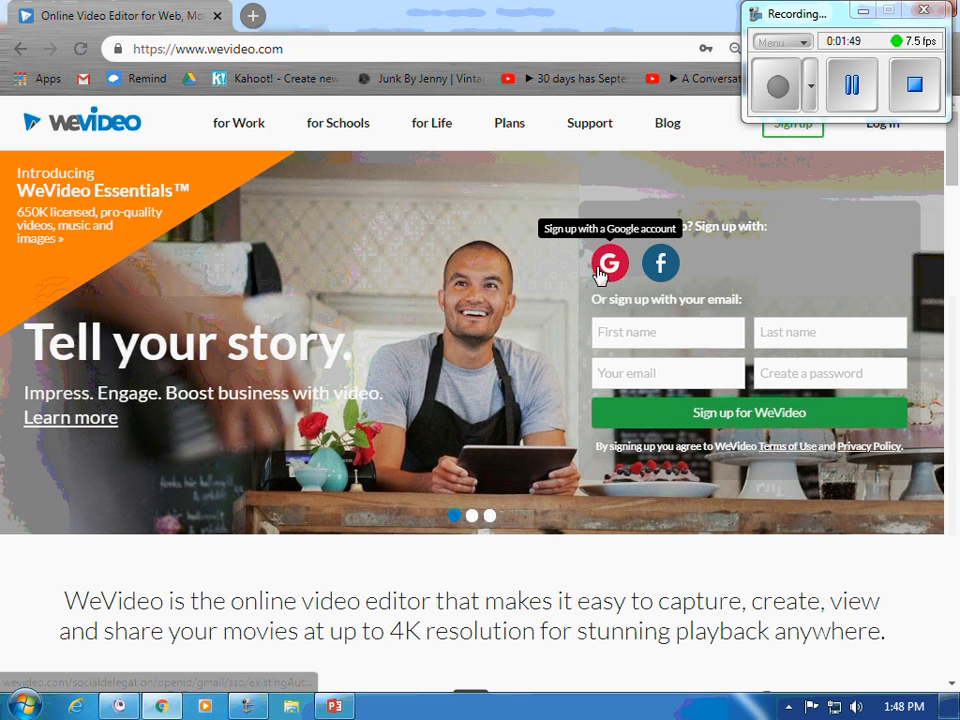
pyautogui.click(607, 276)
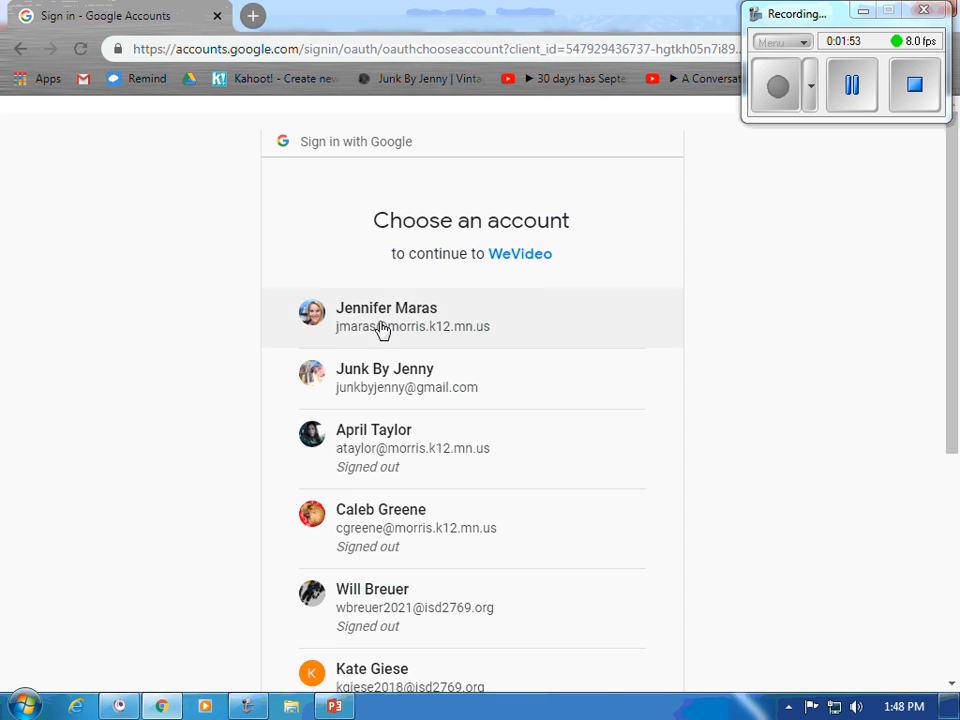
pyautogui.click(382, 325)
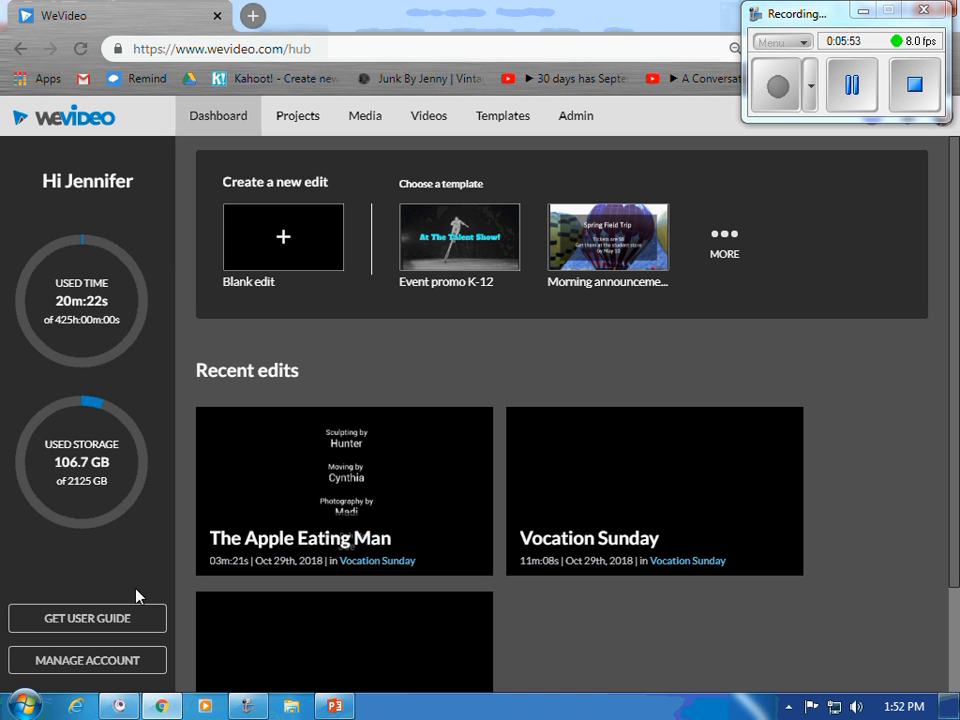
# Create a blank edit in the horizontal format, choose a project to save it in, and start editing.
pyautogui.click(281, 233)
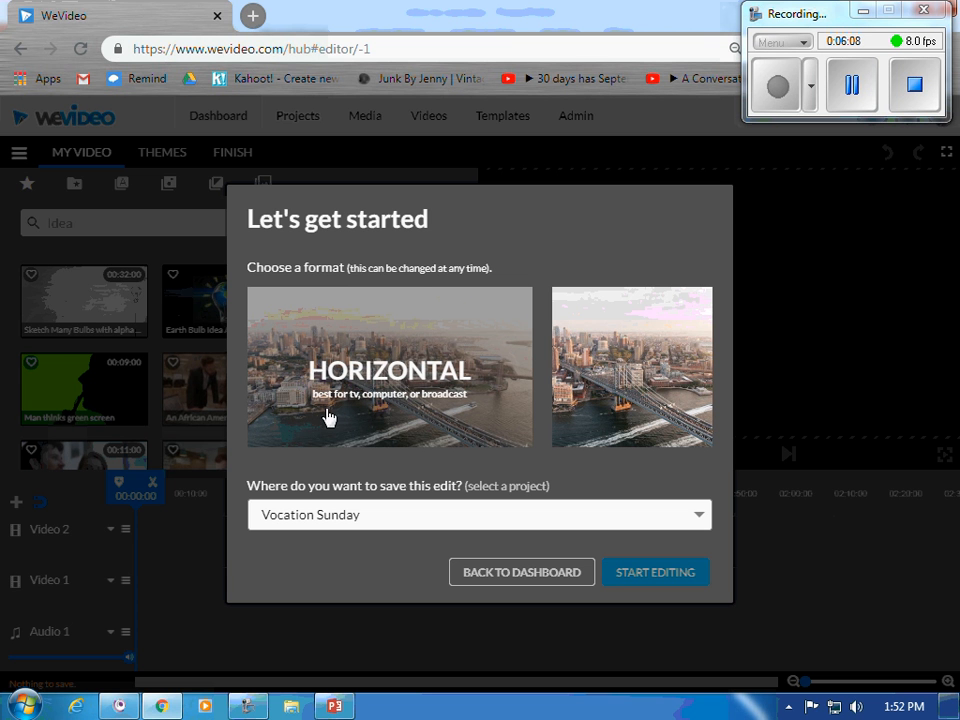
pyautogui.click(624, 406)
pyautogui.click(499, 399)
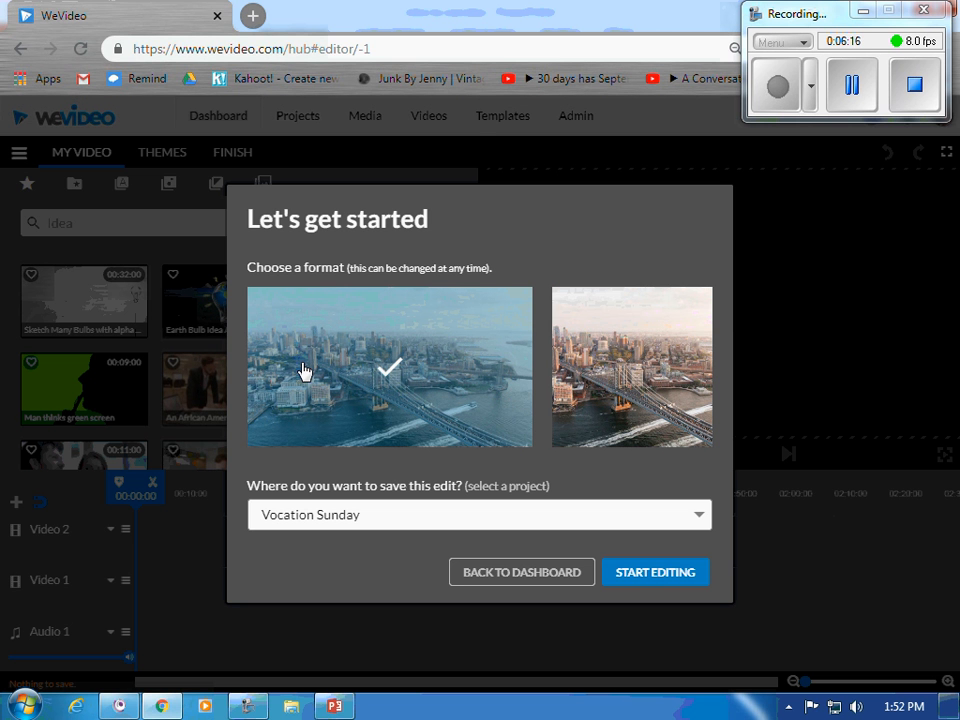
pyautogui.click(373, 515)
pyautogui.scroll(1, 369, 519)
pyautogui.scroll(-8, 369, 519)
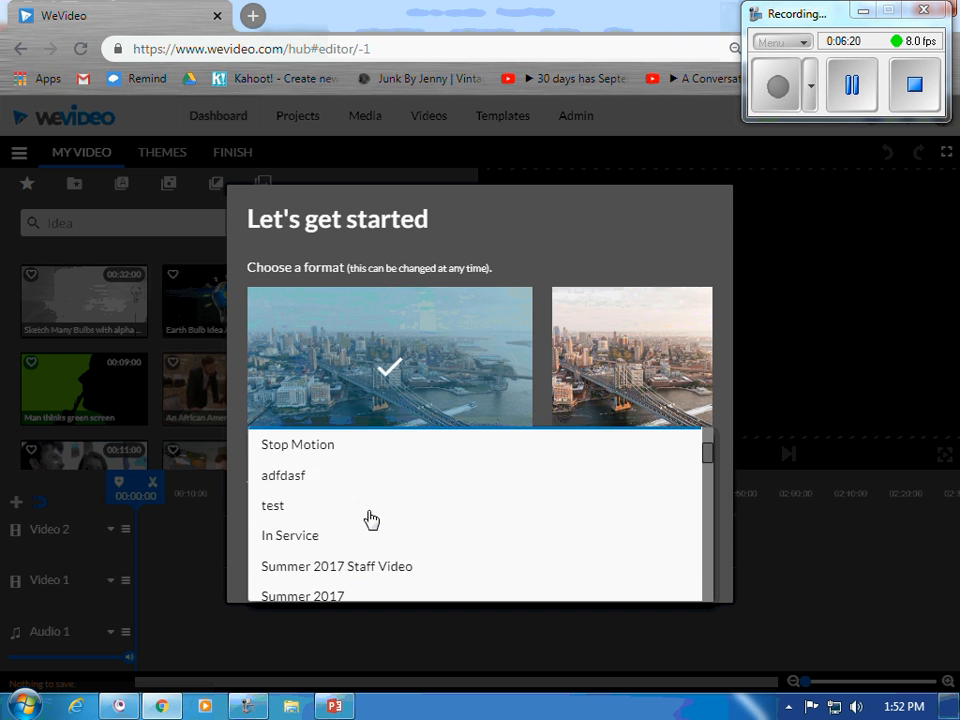
pyautogui.scroll(3, 336, 568)
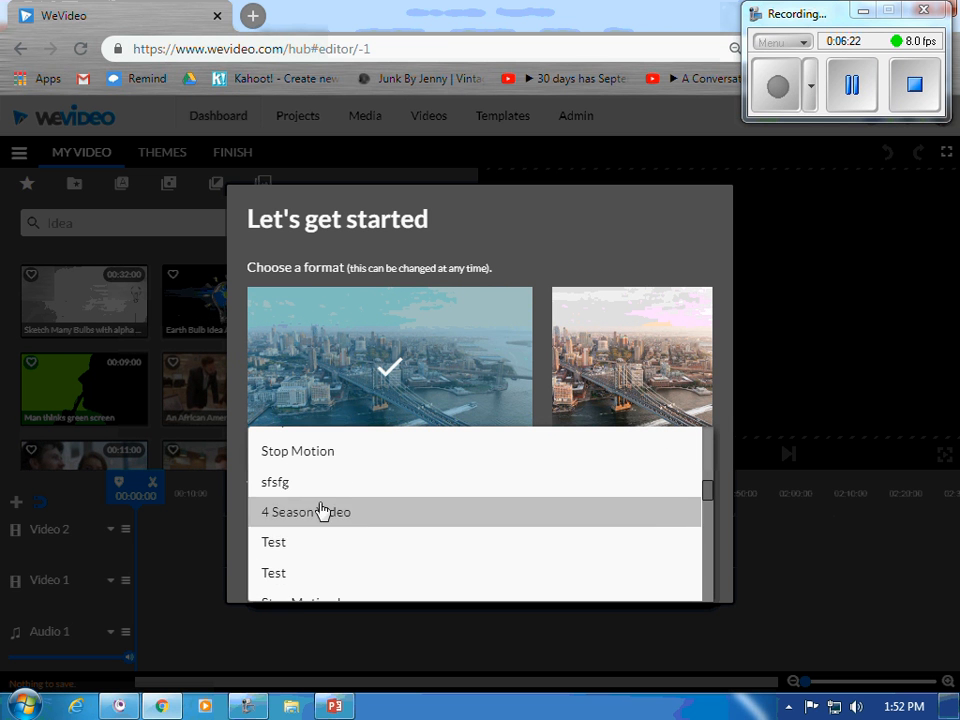
pyautogui.click(352, 478)
pyautogui.click(689, 575)
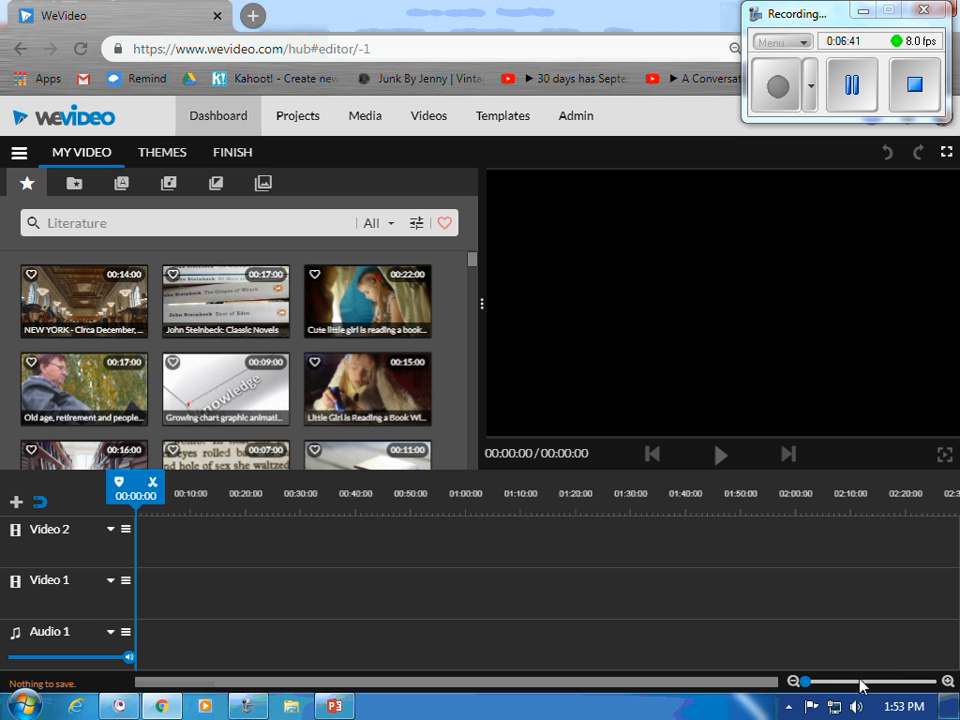
# Switch the edit to Storyboard mode and return it to Timeline mode.
pyautogui.moveTo(805, 681); pyautogui.dragTo(847, 681)
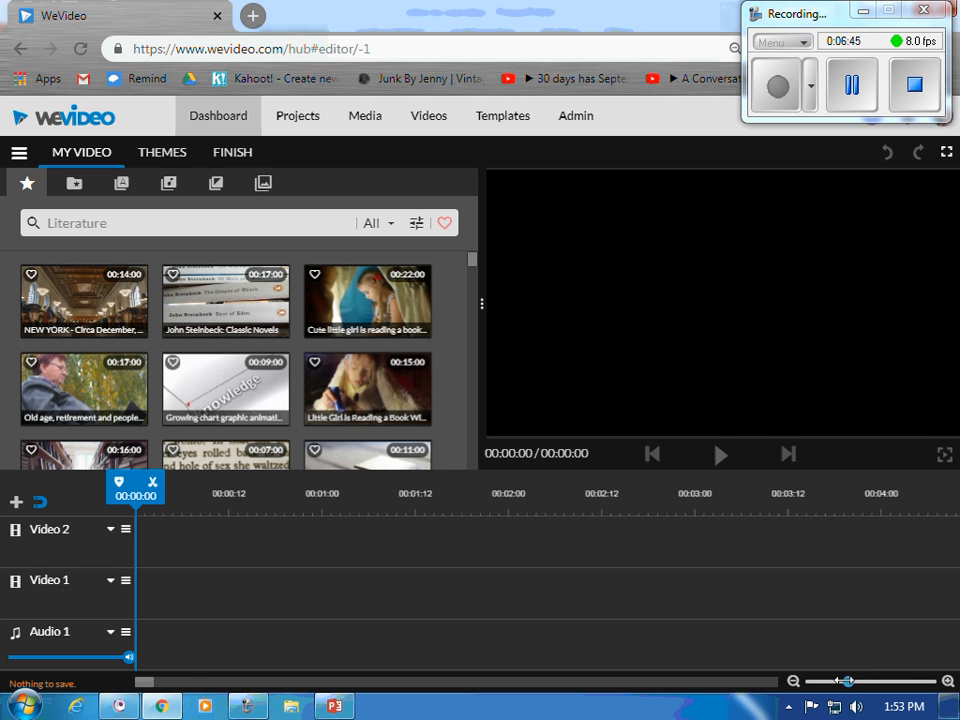
pyautogui.moveTo(847, 681); pyautogui.dragTo(828, 706)
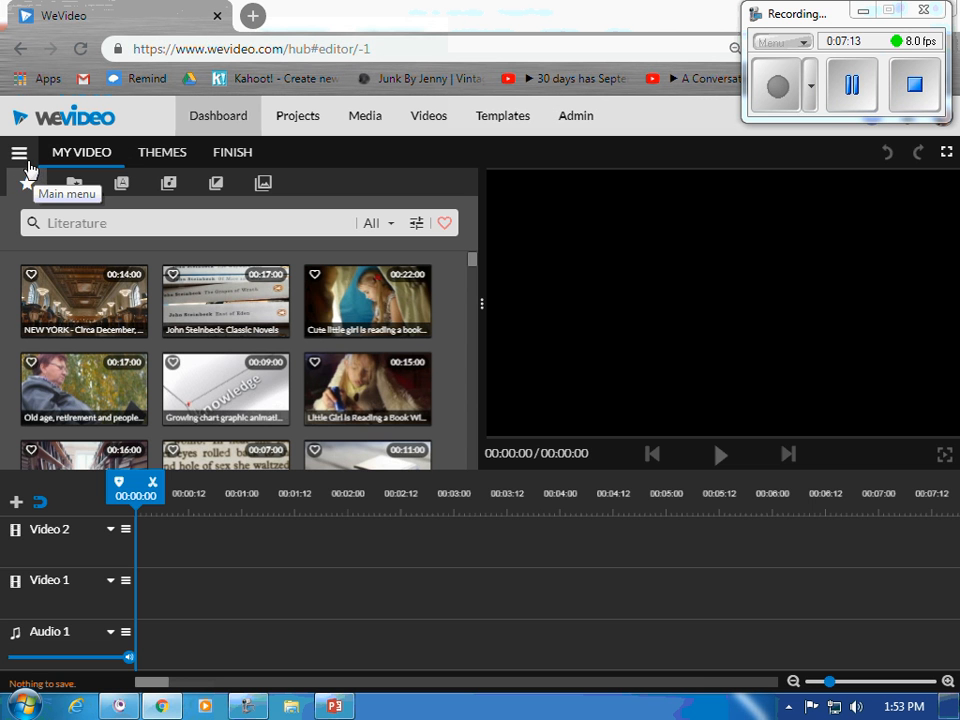
pyautogui.click(18, 156)
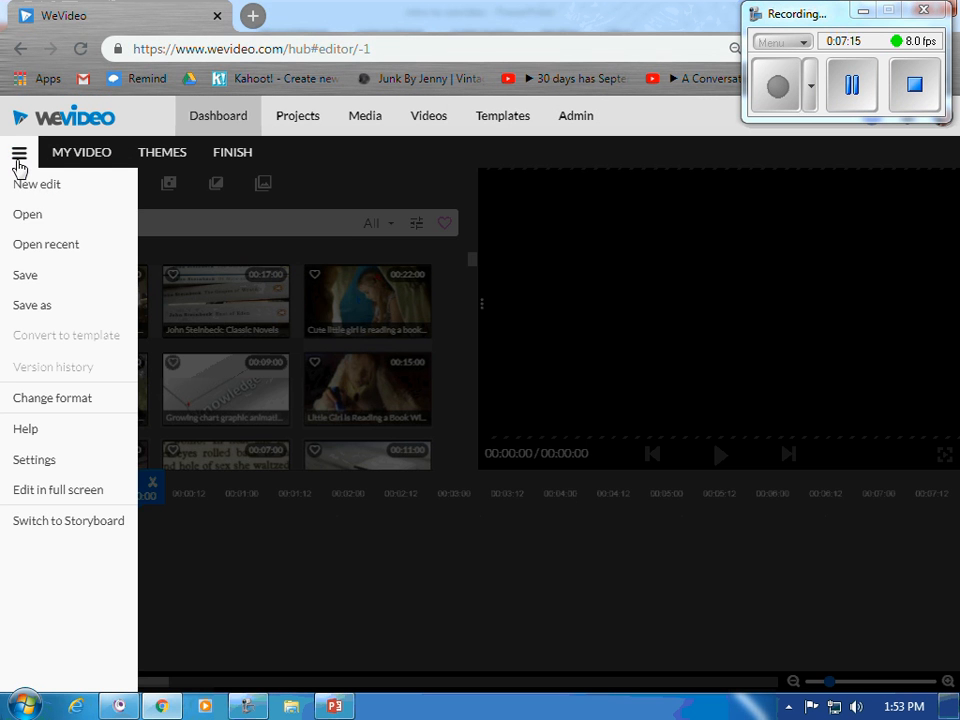
pyautogui.click(75, 520)
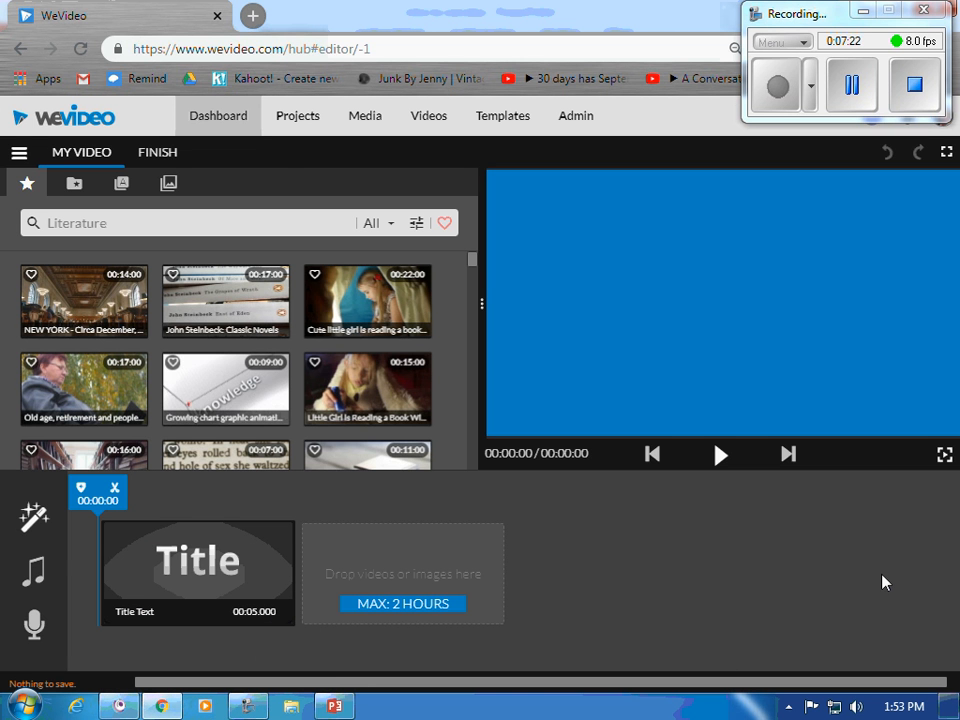
pyautogui.click(20, 155)
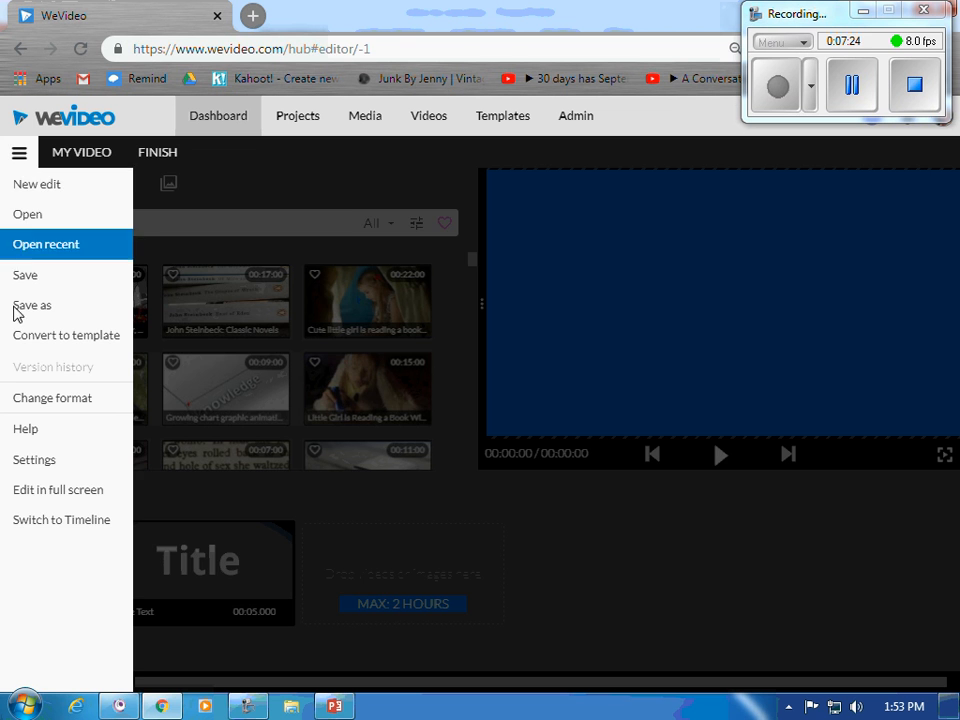
pyautogui.click(53, 522)
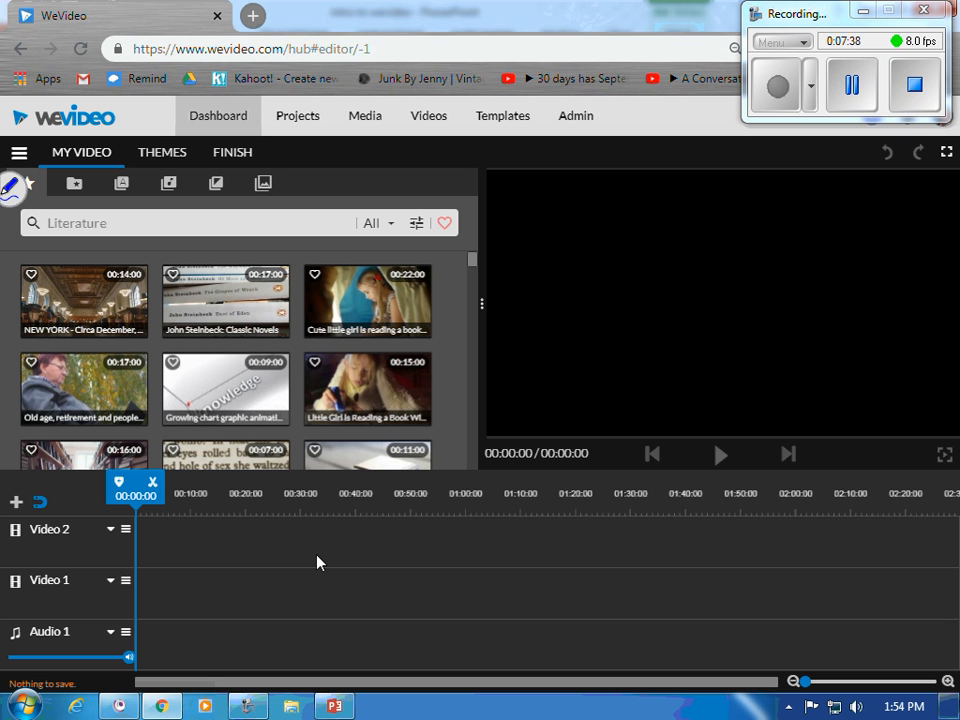
# Handwrite the numbers 1, 2 and 3 on the Video 2, Video 1 and Audio 1 tracks, and erase the ink.
pyautogui.moveTo(154, 529)
pyautogui.mouseDown()
pyautogui.moveTo(154, 558)
pyautogui.moveTo(131, 535)
pyautogui.moveTo(158, 520)
pyautogui.mouseUp()
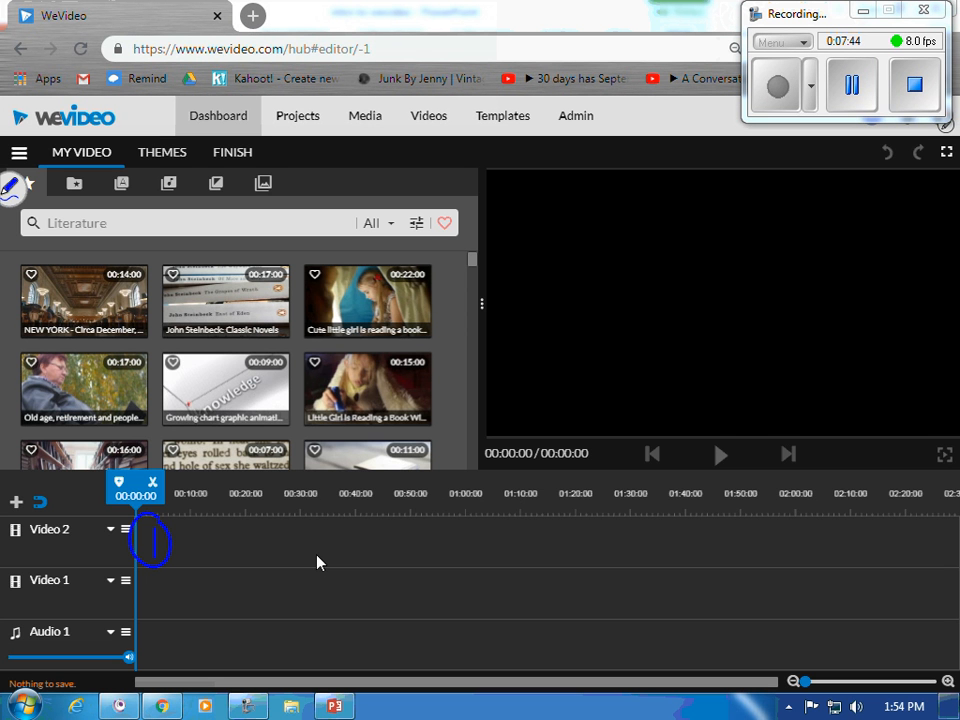
pyautogui.moveTo(133, 592)
pyautogui.mouseDown()
pyautogui.moveTo(157, 596)
pyautogui.moveTo(161, 616)
pyautogui.moveTo(157, 654)
pyautogui.moveTo(142, 664)
pyautogui.mouseUp()
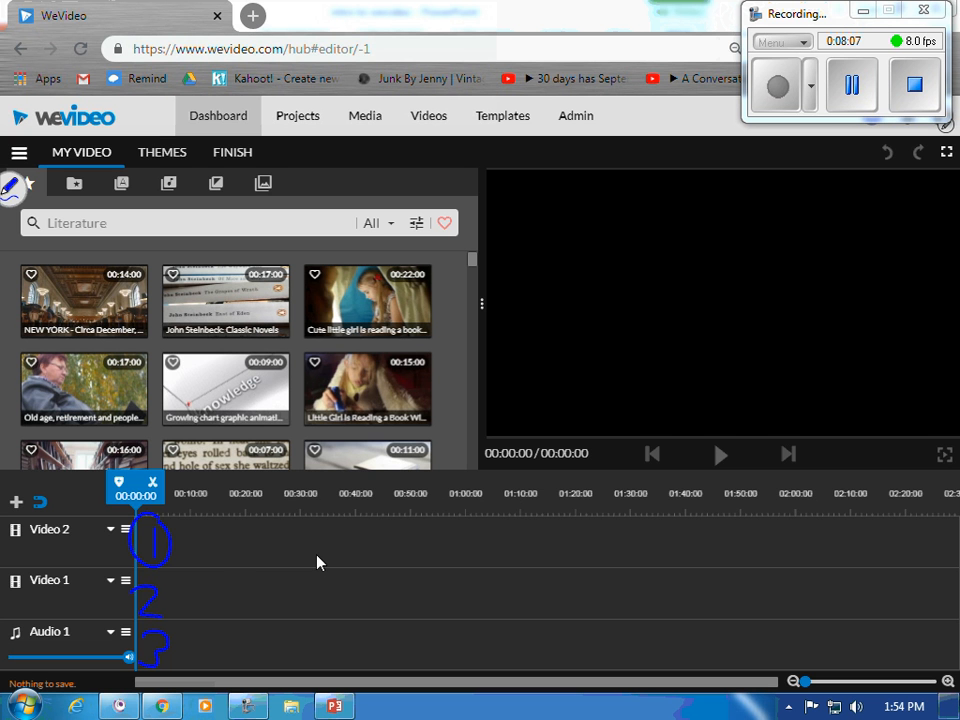
pyautogui.moveTo(196, 533)
pyautogui.mouseDown()
pyautogui.moveTo(90, 587)
pyautogui.moveTo(177, 626)
pyautogui.moveTo(138, 592)
pyautogui.moveTo(144, 671)
pyautogui.mouseUp()
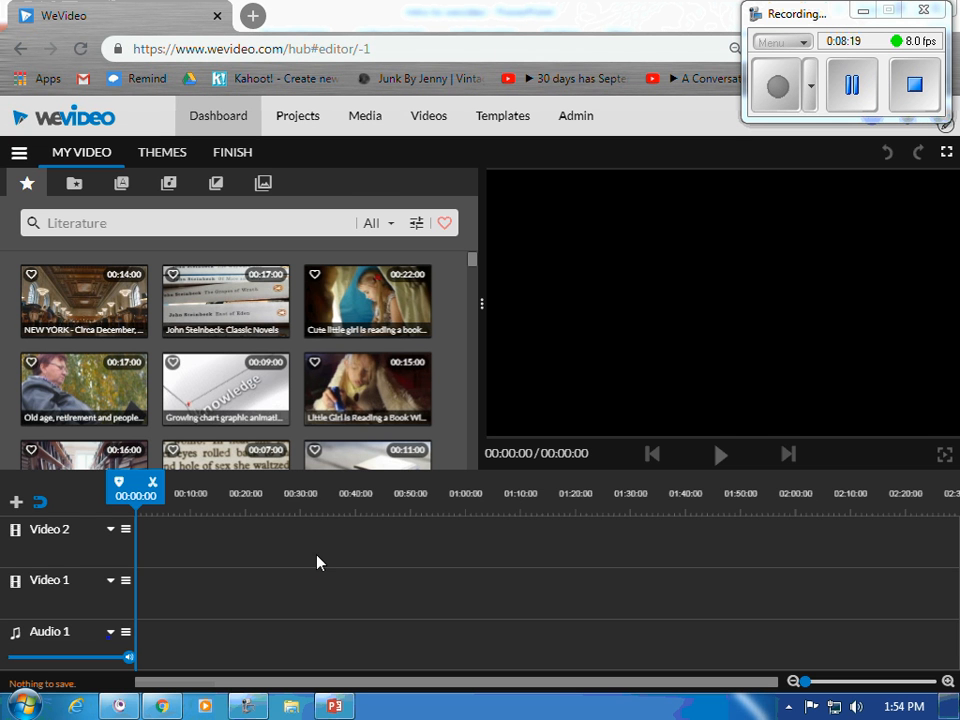
# Examine the height choices and the track options of the Video 2 track.
pyautogui.click(110, 532)
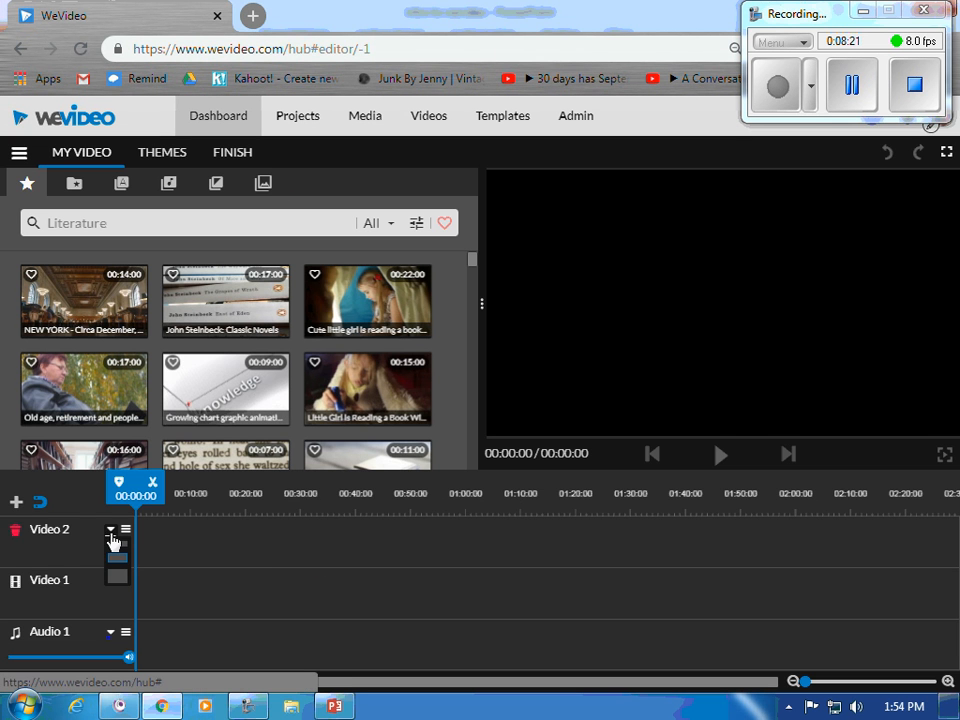
pyautogui.click(125, 534)
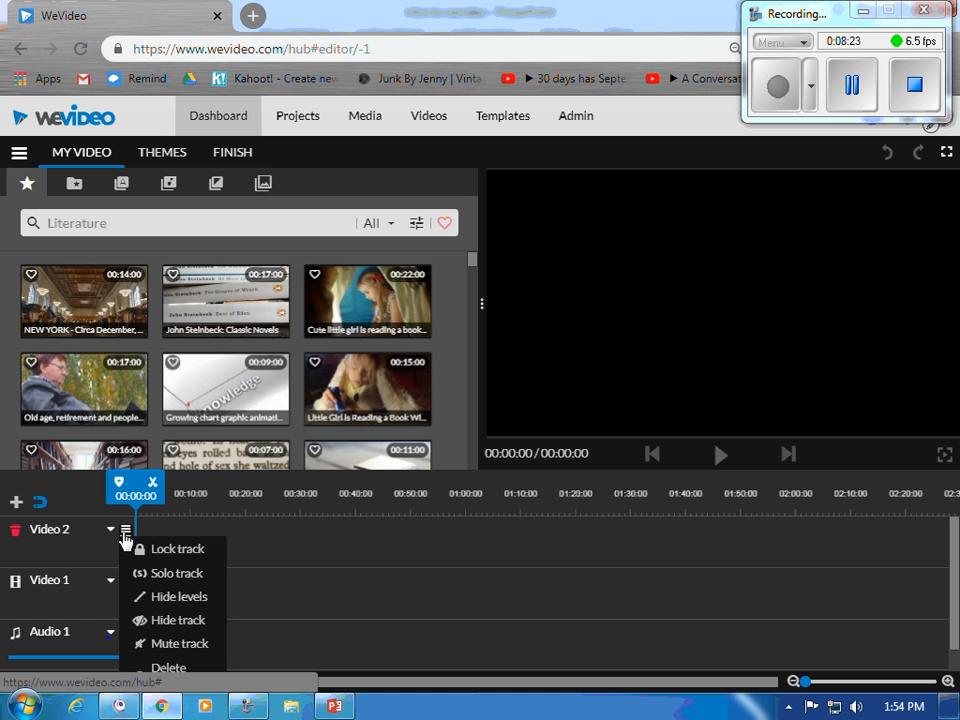
pyautogui.click(311, 568)
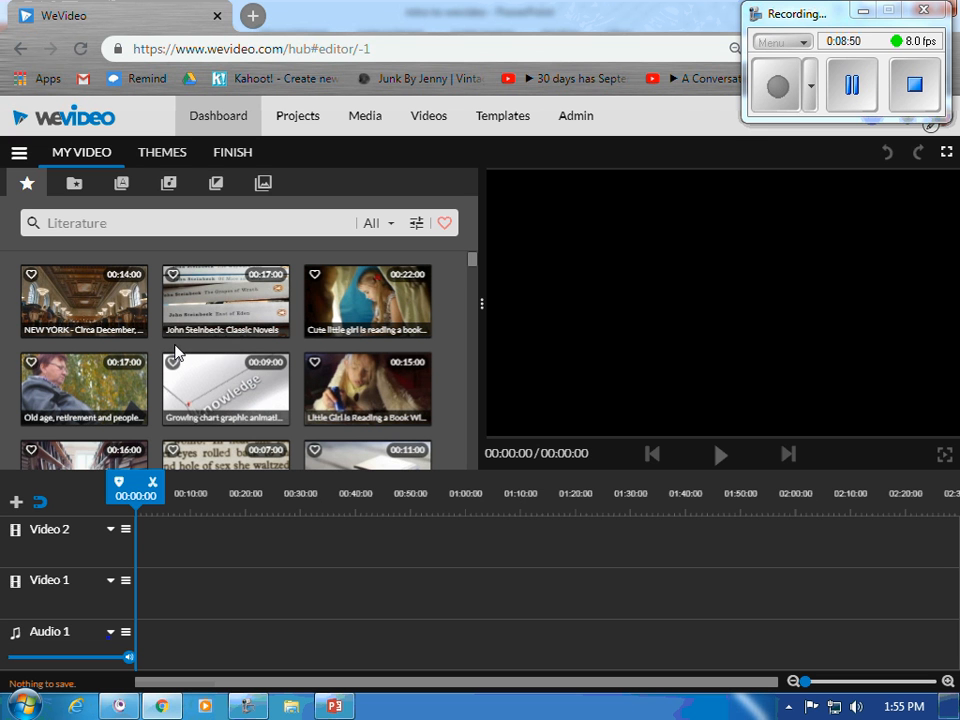
# Browse the stock clips and images in the media library and return to the first results.
pyautogui.scroll(-3, 469, 351)
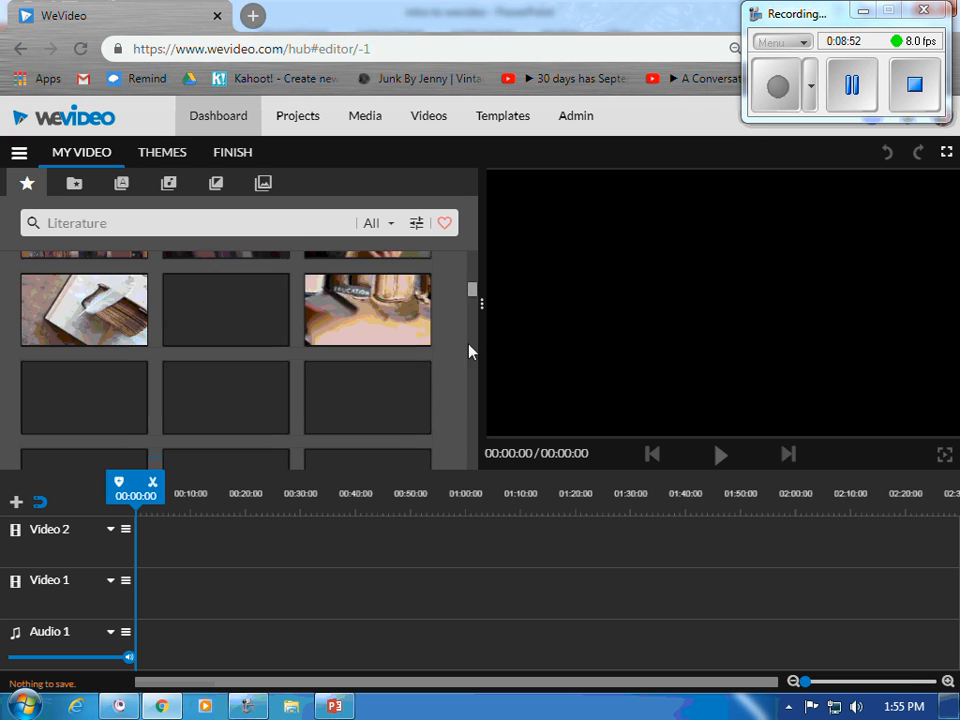
pyautogui.scroll(-5, 469, 351)
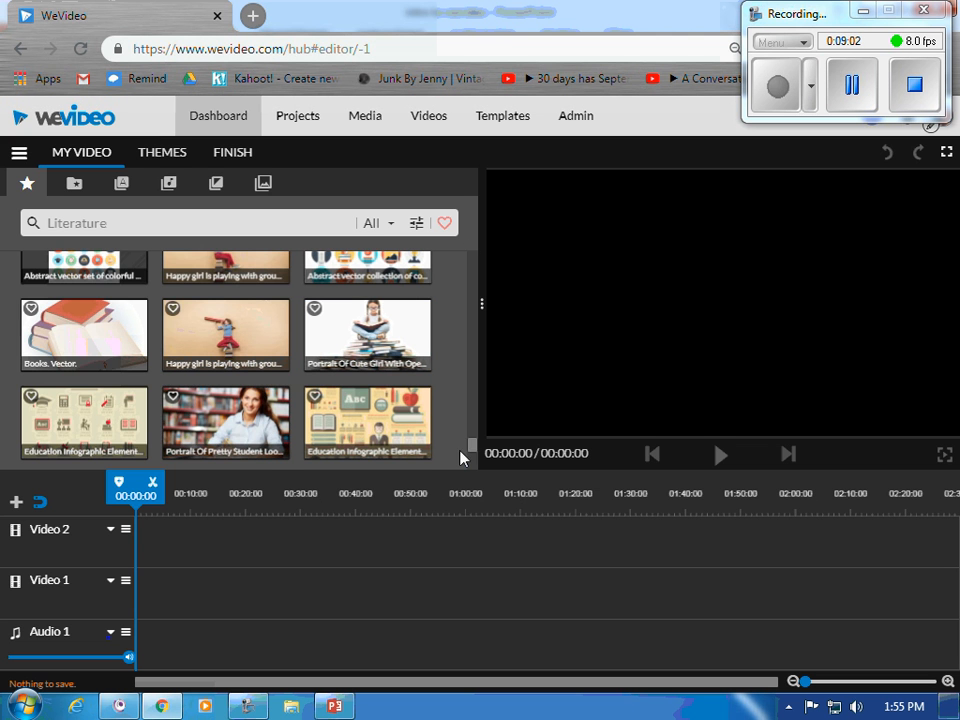
pyautogui.moveTo(472, 446); pyautogui.dragTo(470, 258)
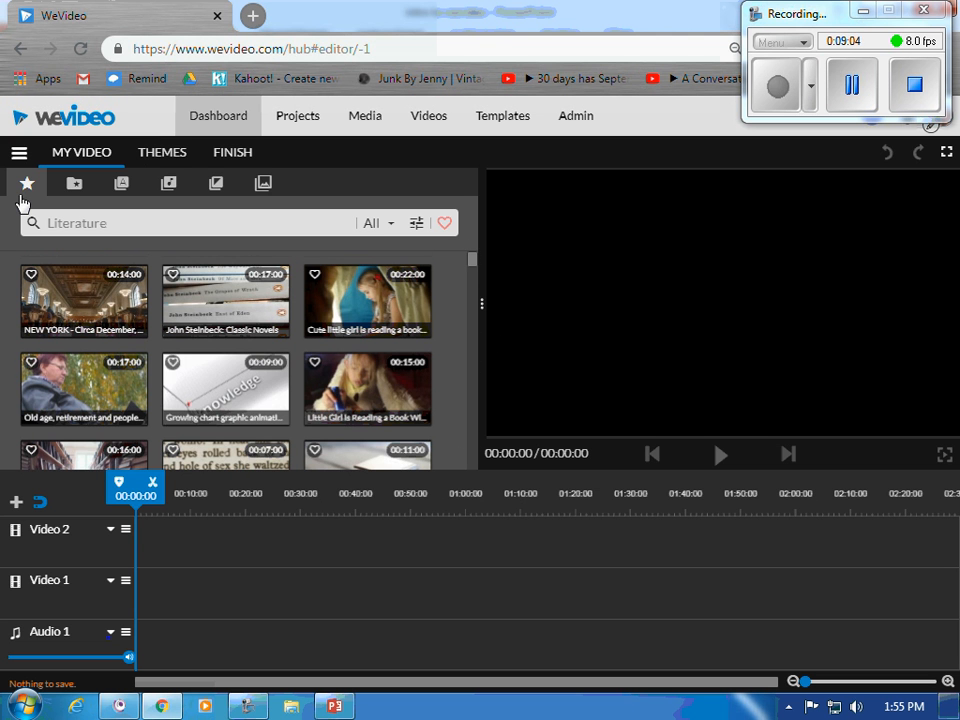
# Create a folder named chemistry in My media and open it.
pyautogui.click(75, 188)
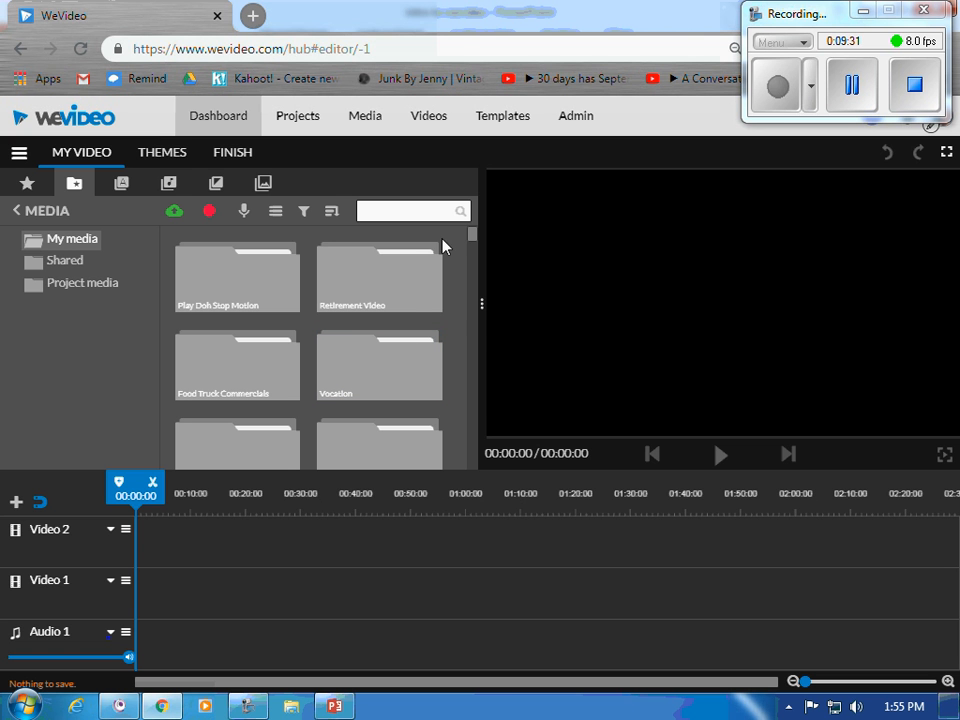
pyautogui.rightClick(451, 297)
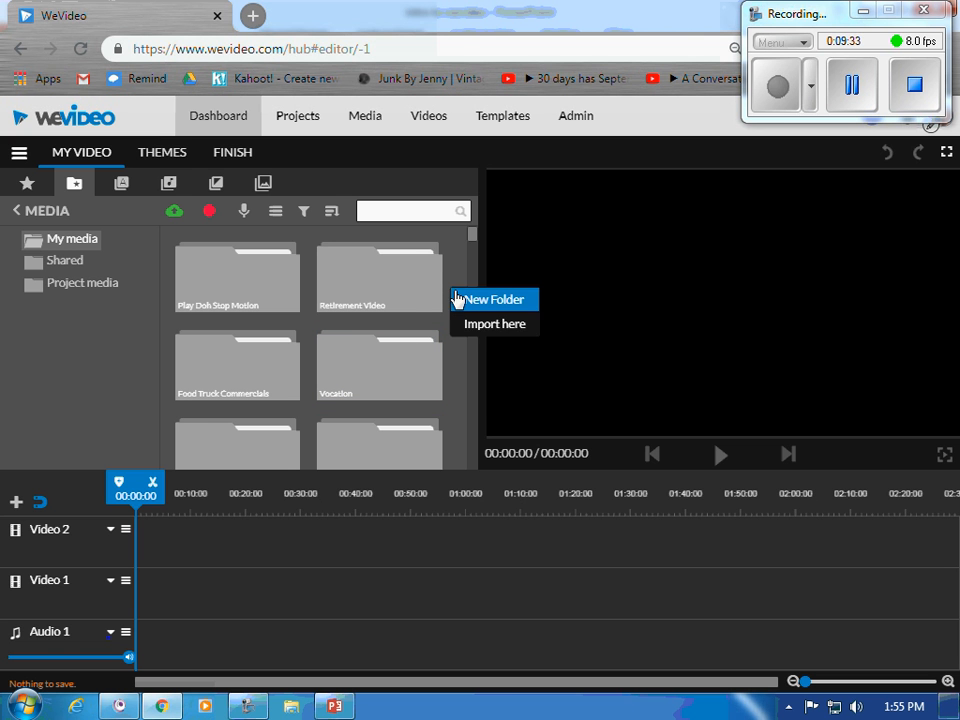
pyautogui.click(458, 301)
pyautogui.write('chemi')
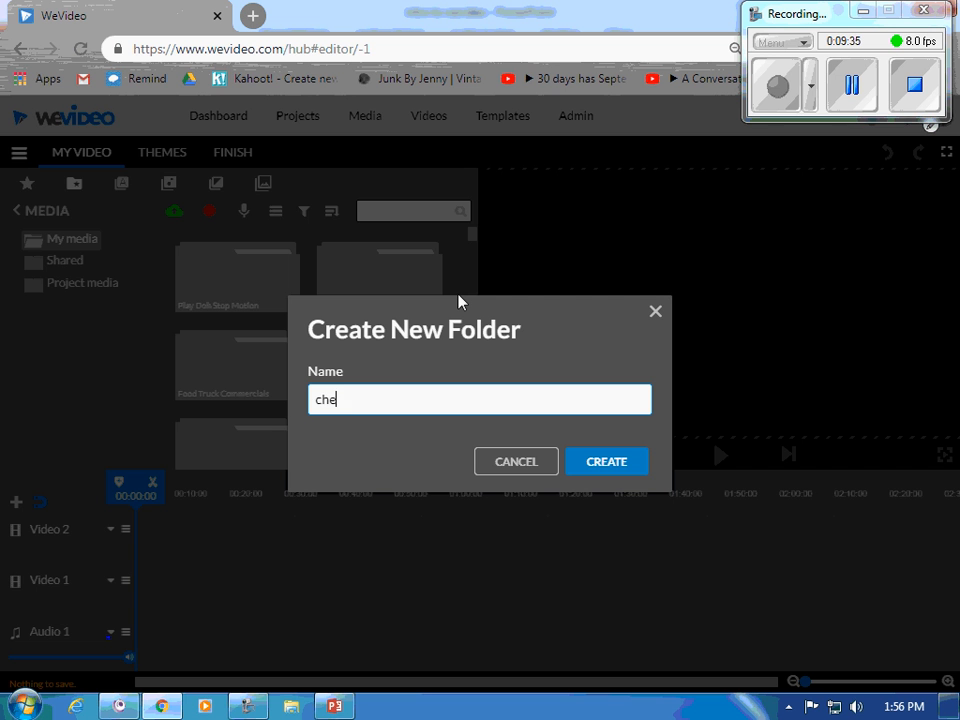
pyautogui.write('stry')
pyautogui.press('Return')
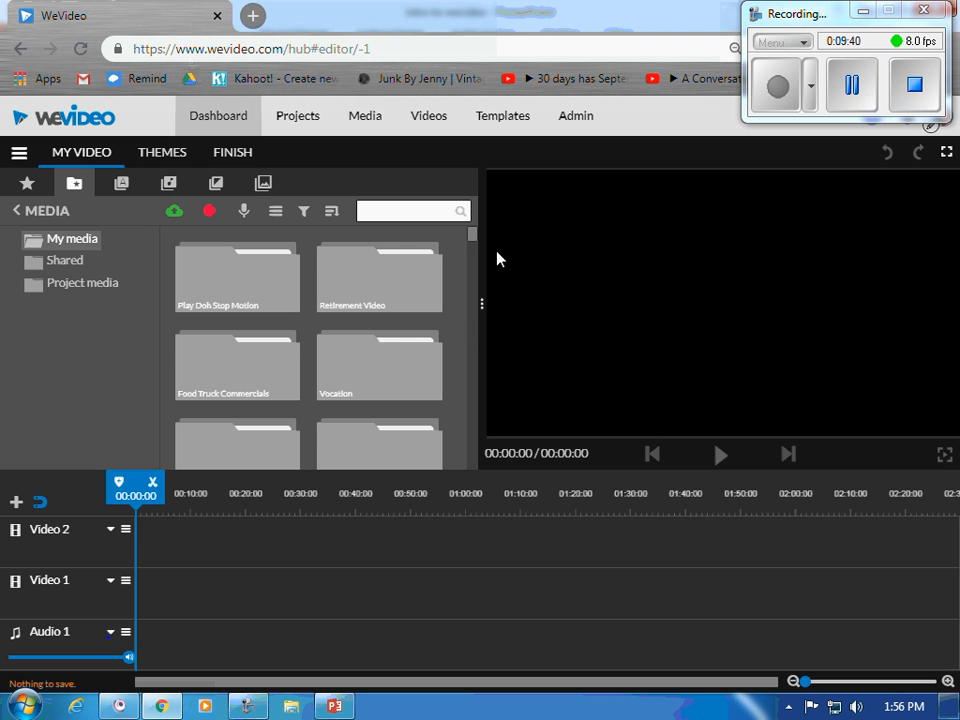
pyautogui.scroll(-5, 374, 330)
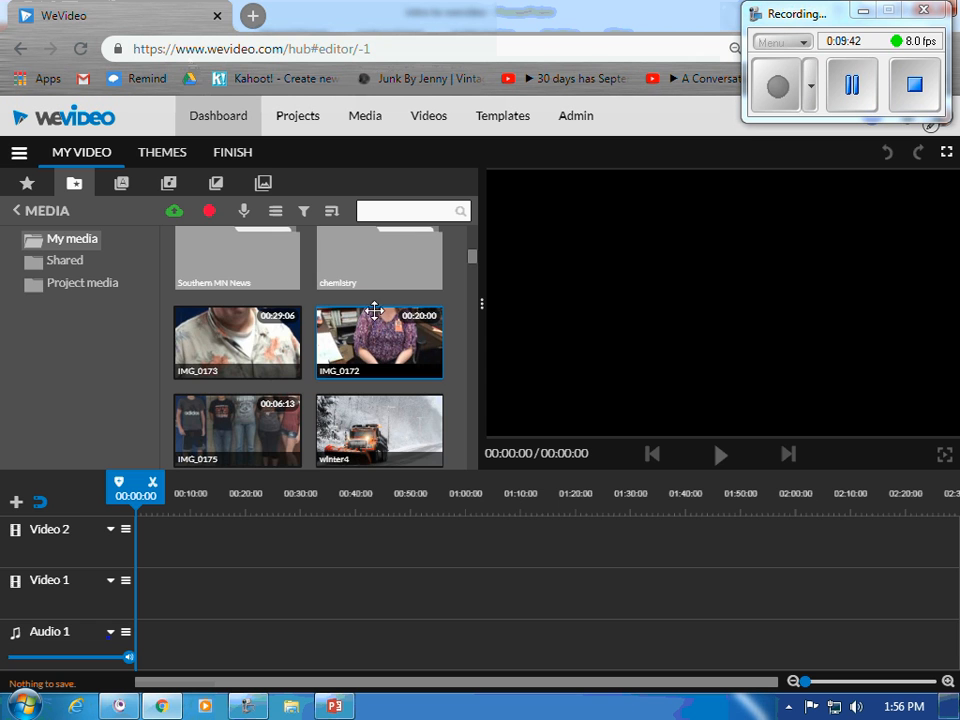
pyautogui.click(381, 263)
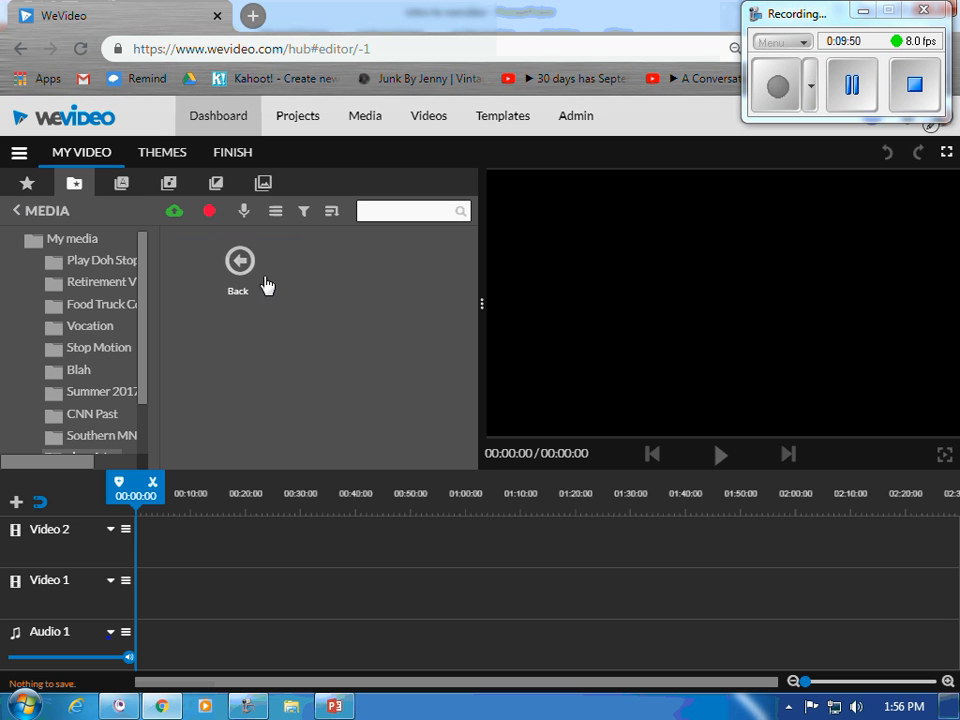
# Start importing media into the chemistry folder from Google Drive, choosing the teacher's school Google account.
pyautogui.click(176, 212)
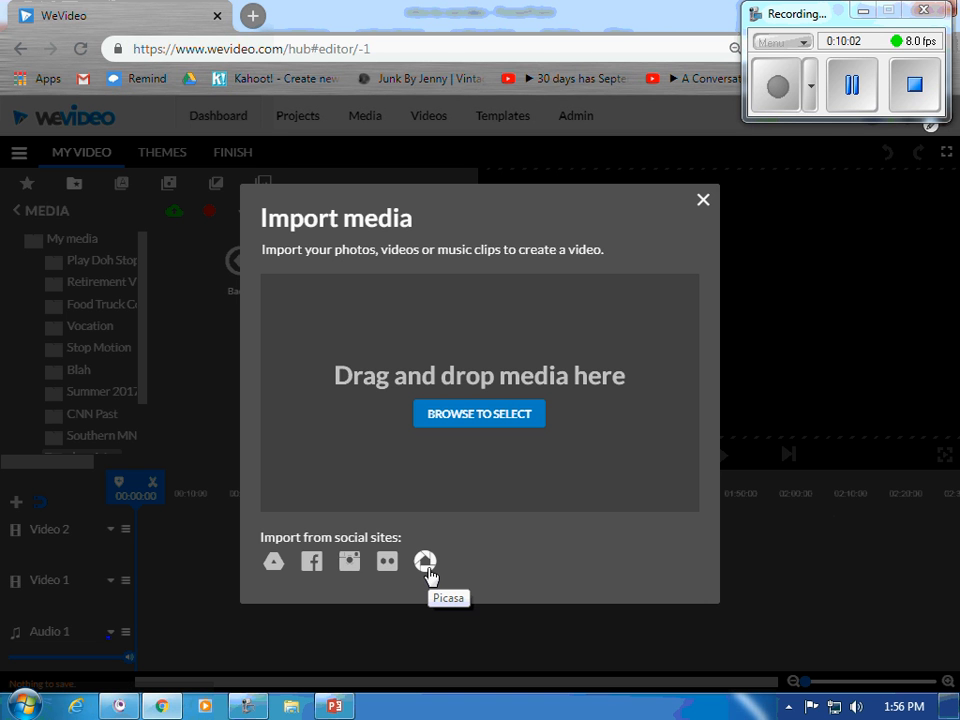
pyautogui.click(278, 570)
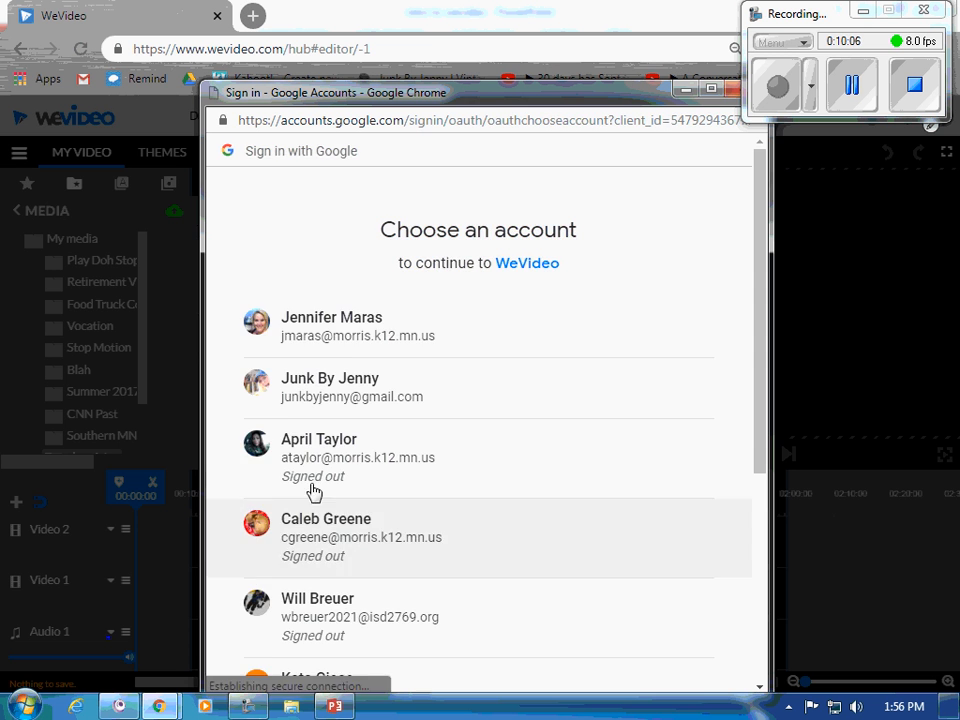
pyautogui.click(343, 338)
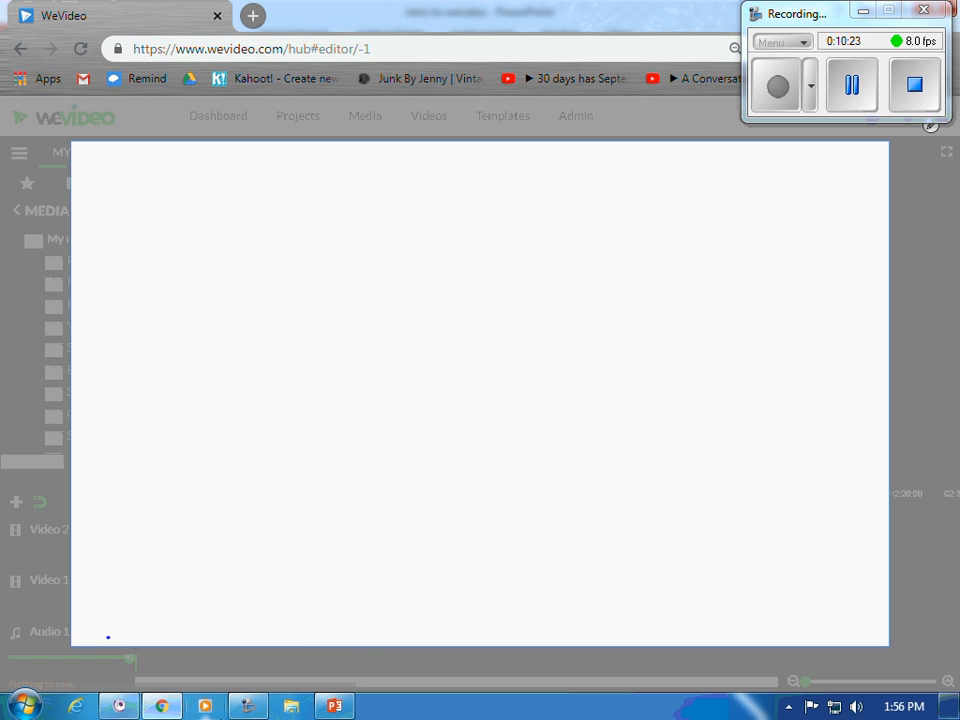
# Search the web for google drive in a new browser tab and go to My Drive.
pyautogui.moveTo(247, 706)
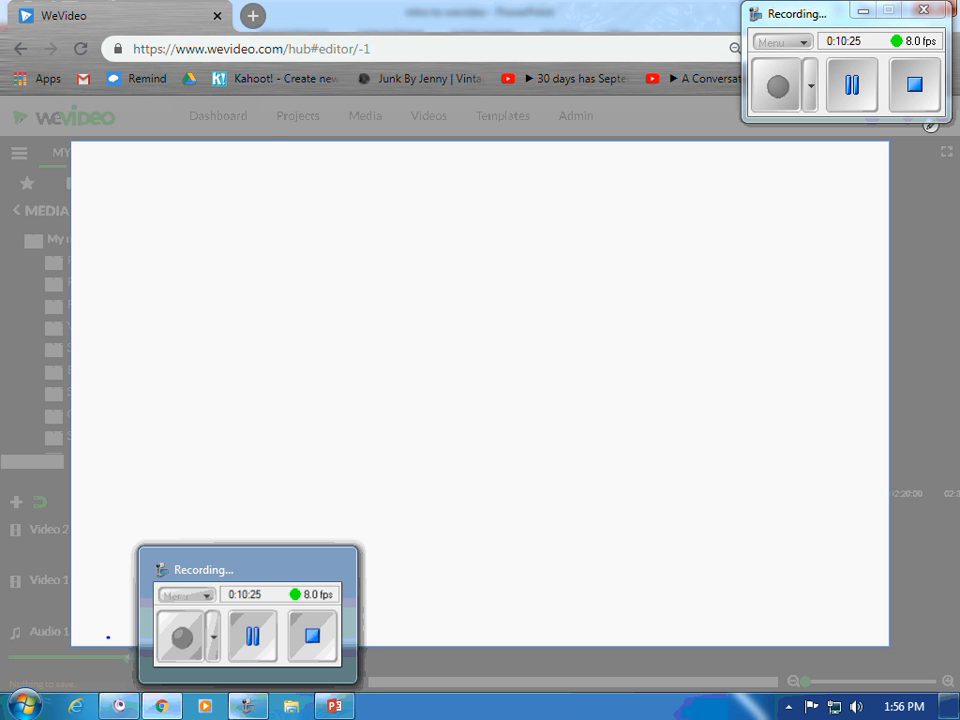
pyautogui.click(253, 15)
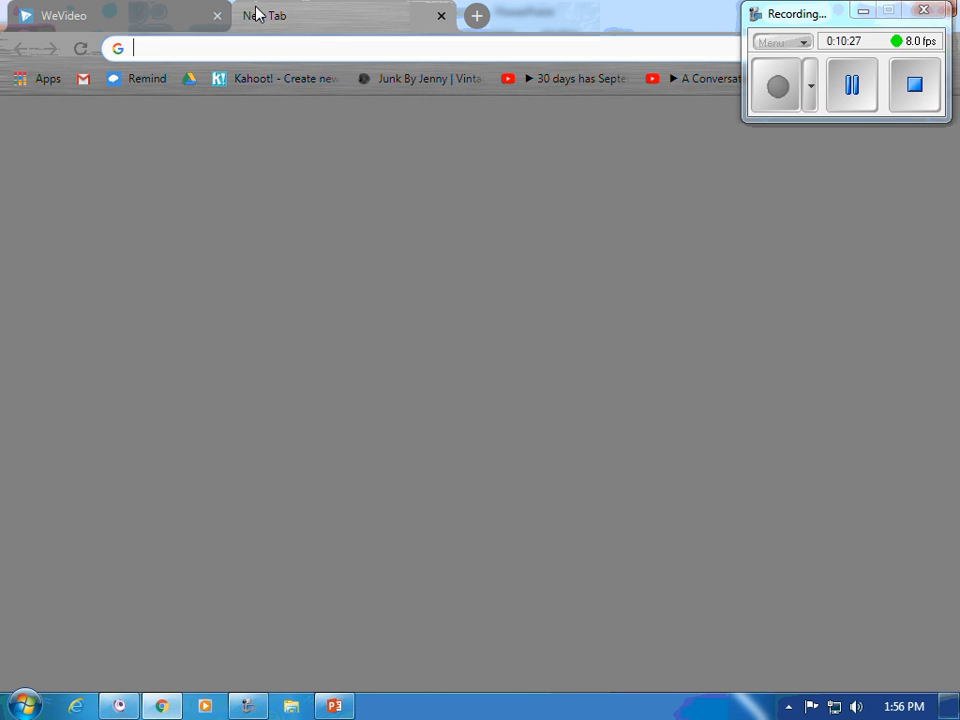
pyautogui.write('d')
pyautogui.press('BackSpace')
pyautogui.press('BackSpace')
pyautogui.write('goo')
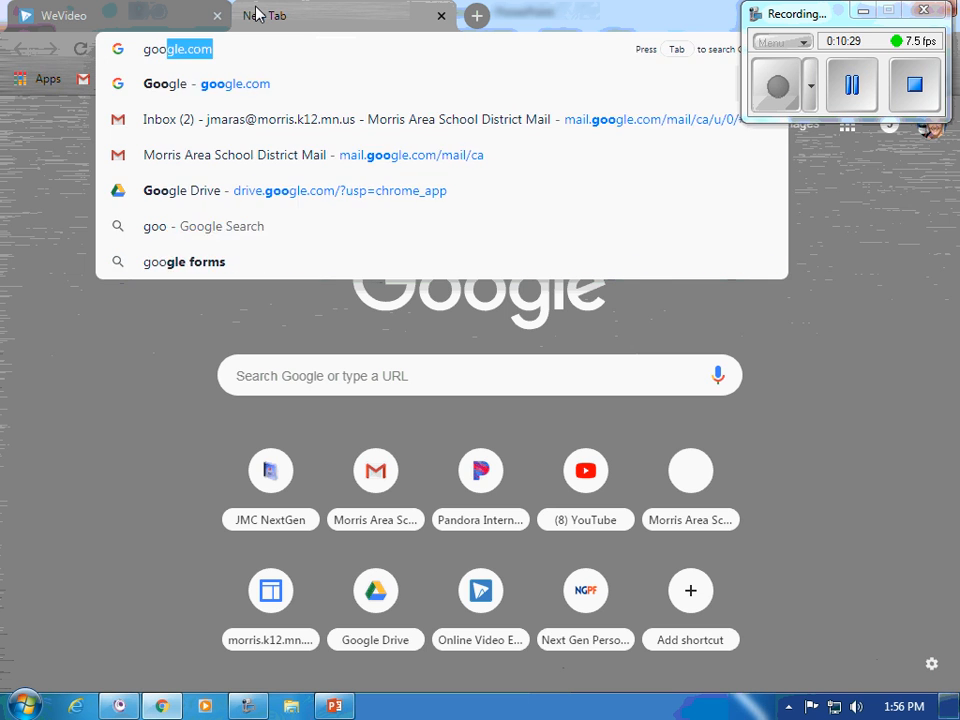
pyautogui.write('gle drive')
pyautogui.press('Return')
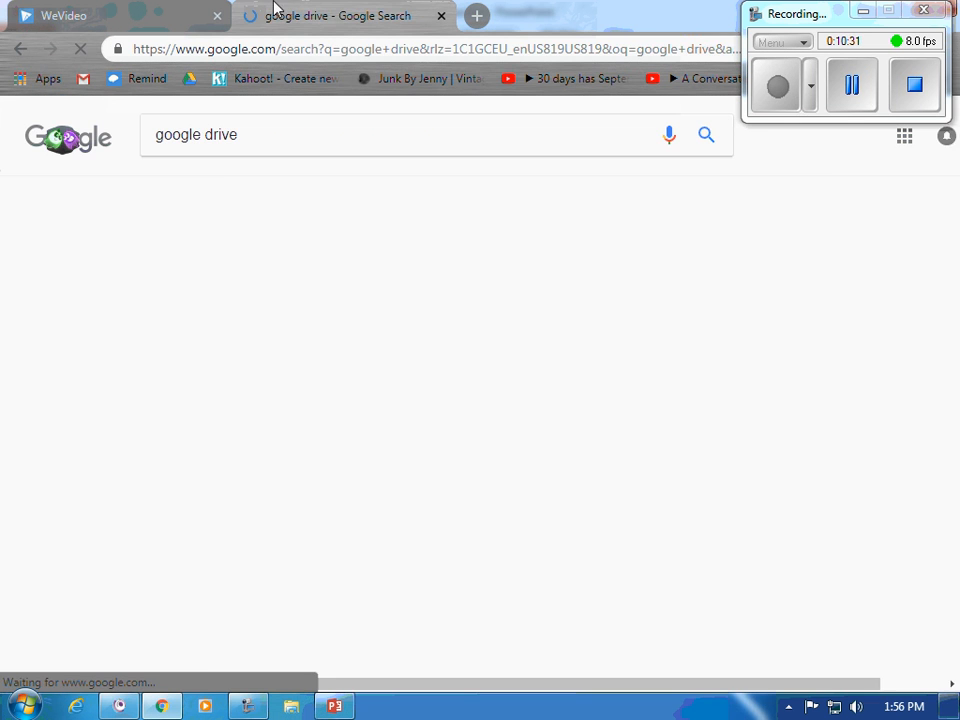
pyautogui.click(219, 272)
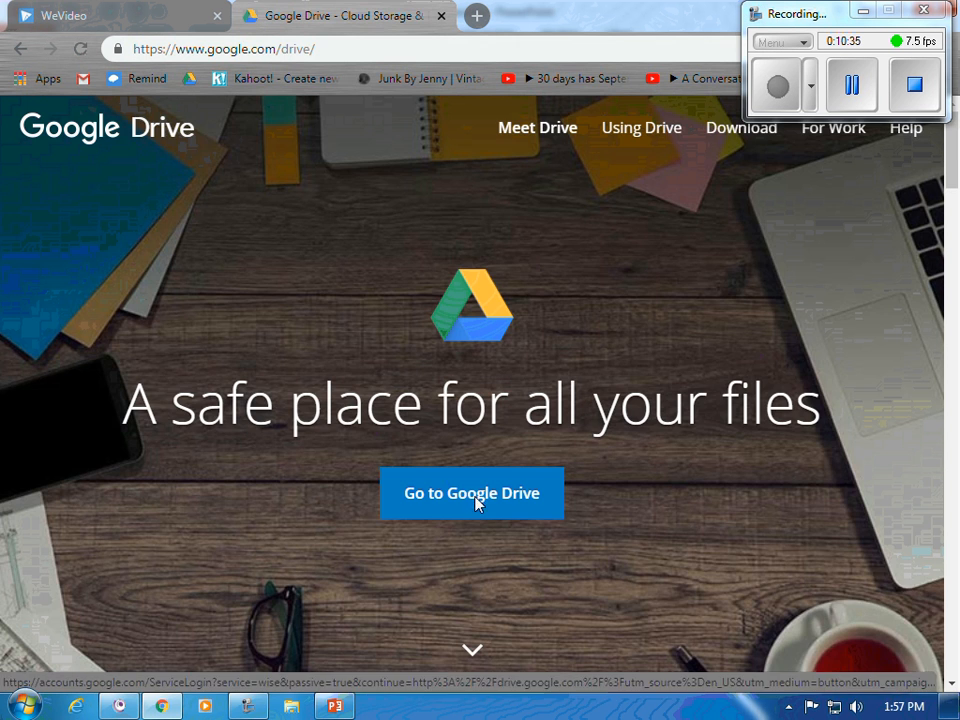
pyautogui.click(473, 494)
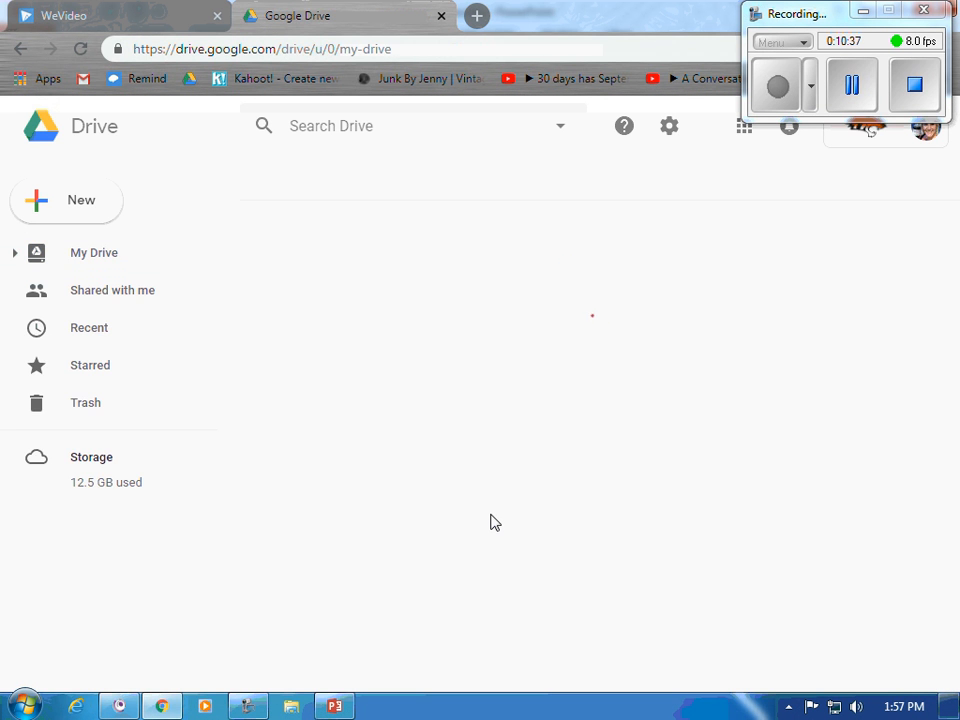
# Open the Dave! folder in My Drive and preview the photo IMG_9495.JPG.
pyautogui.scroll(-3, 350, 514)
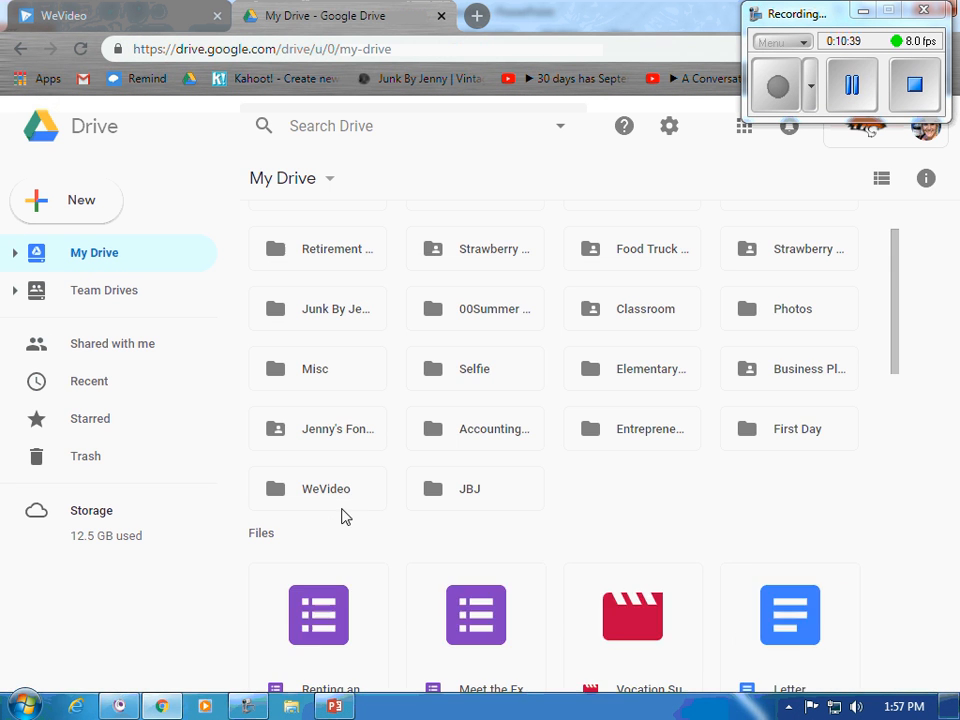
pyautogui.scroll(3, 335, 270)
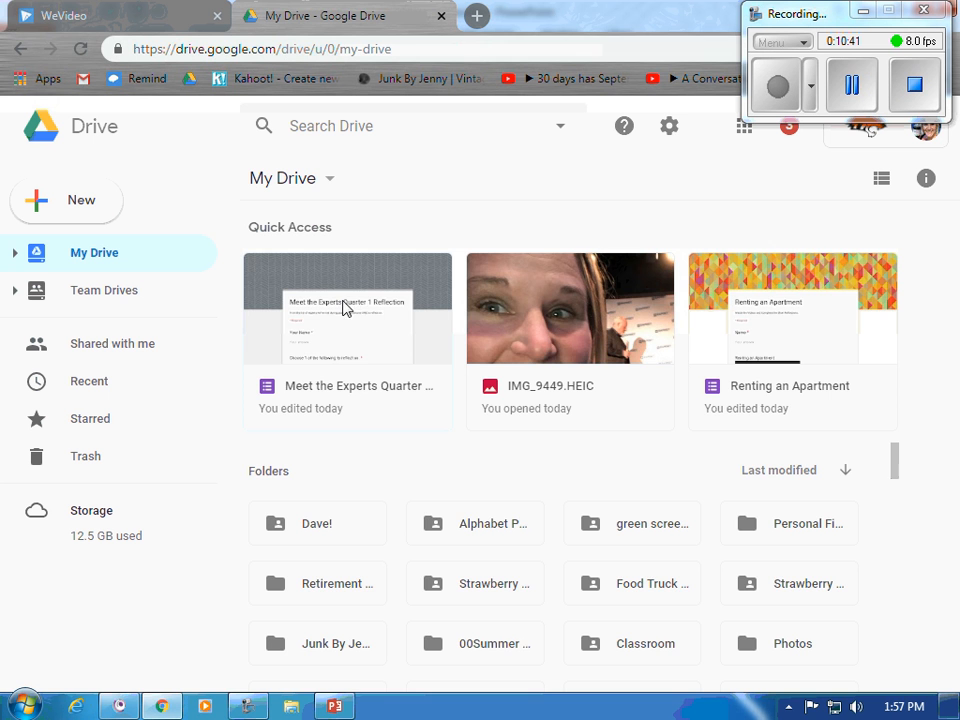
pyautogui.doubleClick(336, 536)
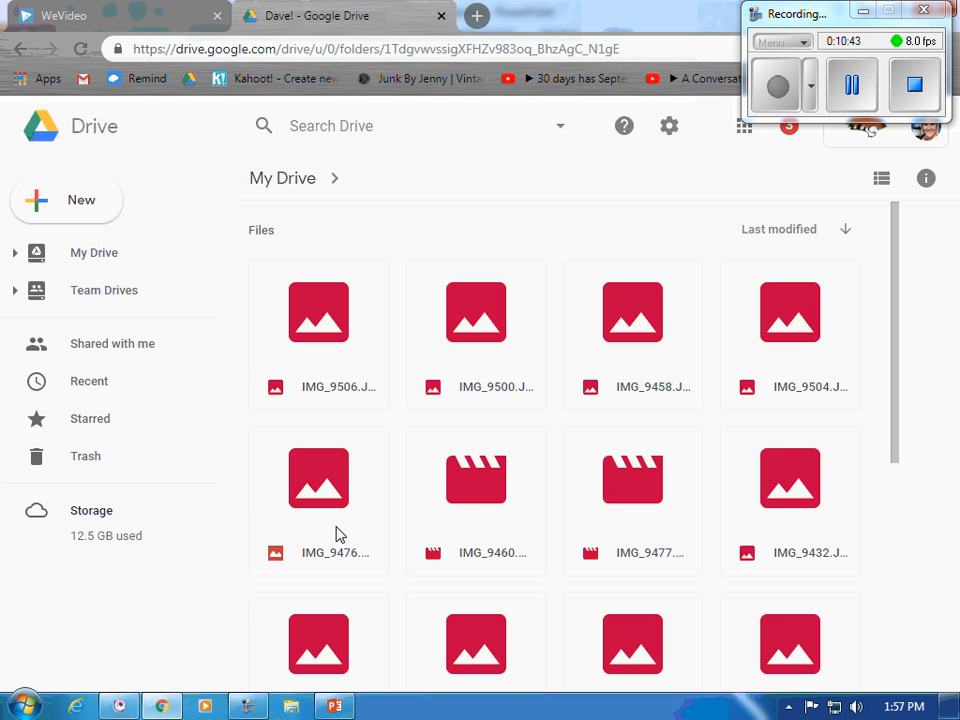
pyautogui.scroll(-3, 340, 540)
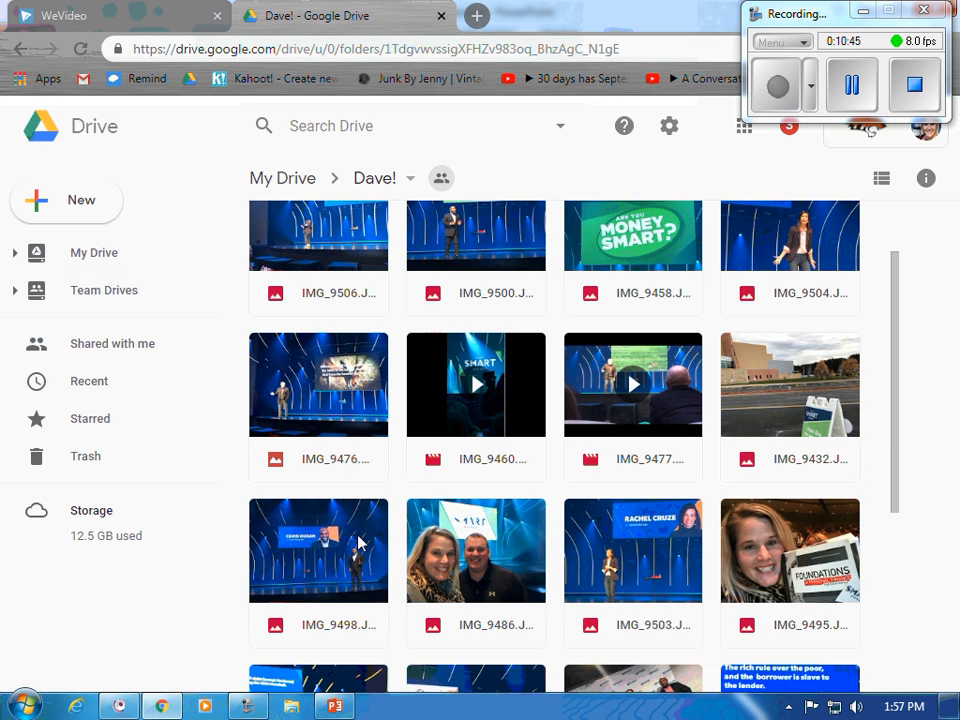
pyautogui.scroll(-1, 367, 543)
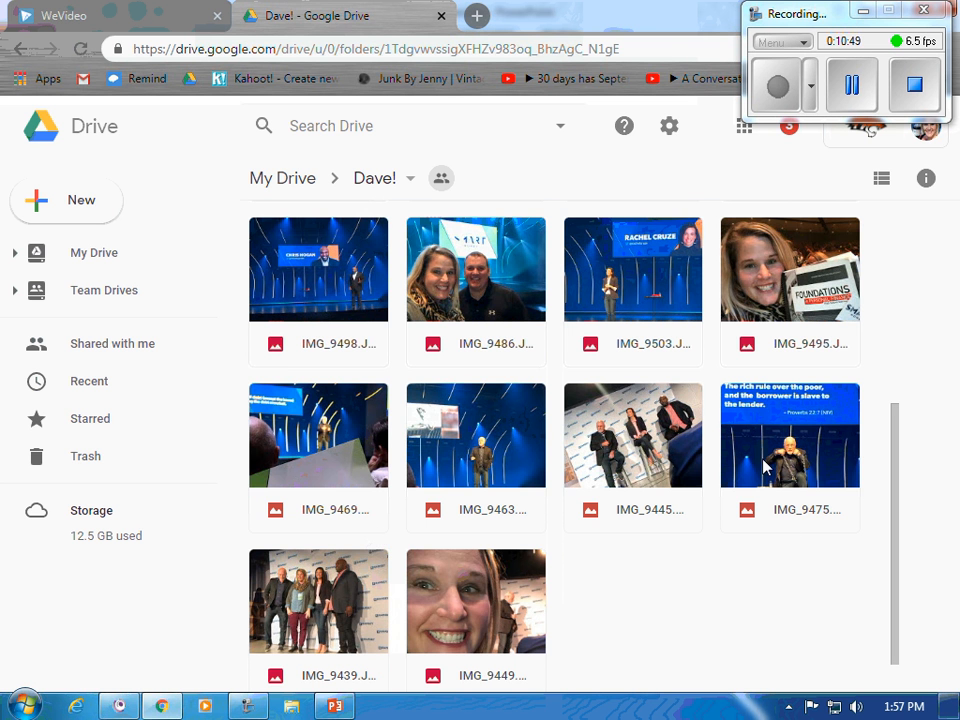
pyautogui.doubleClick(793, 298)
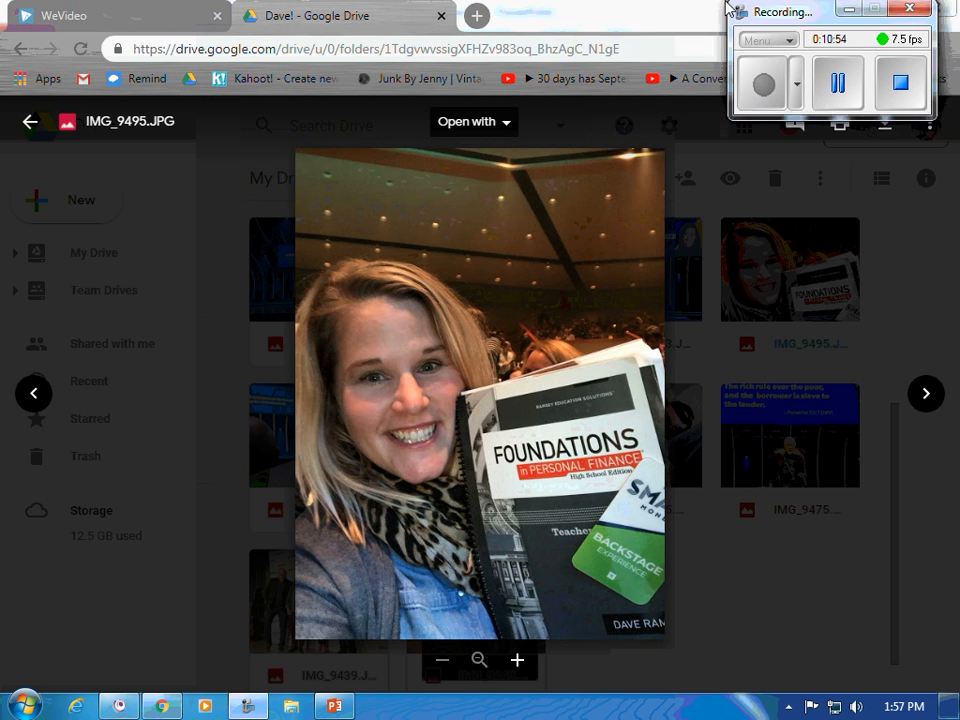
pyautogui.moveTo(826, 16); pyautogui.dragTo(622, 16)
pyautogui.click(885, 122)
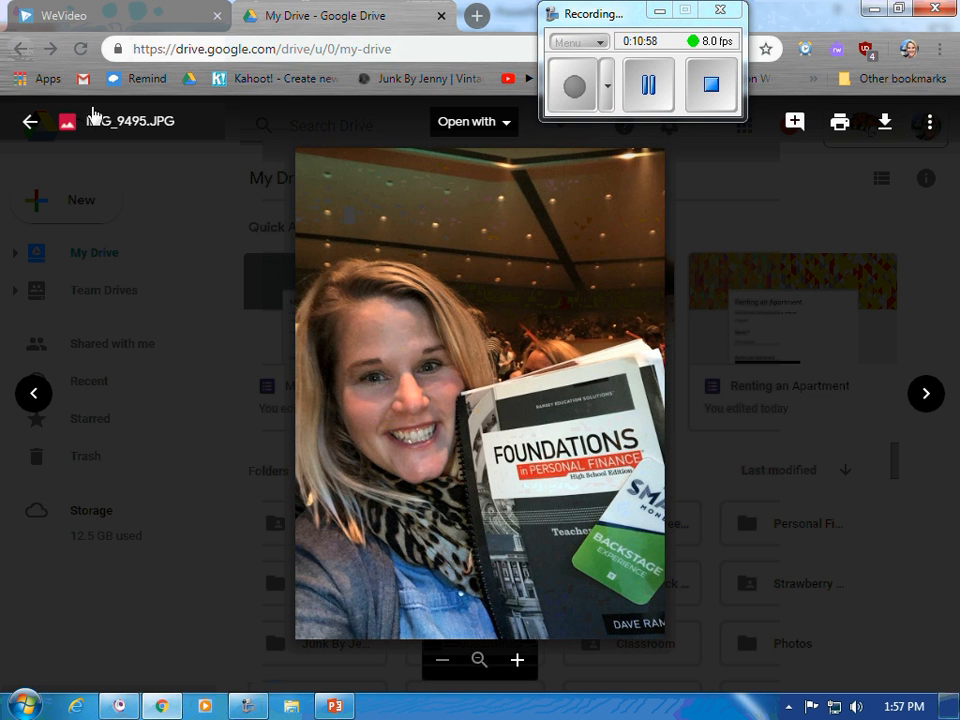
# Go back through the previewed files to IMG_9477.MOV, download it and close the preview.
pyautogui.click(32, 405)
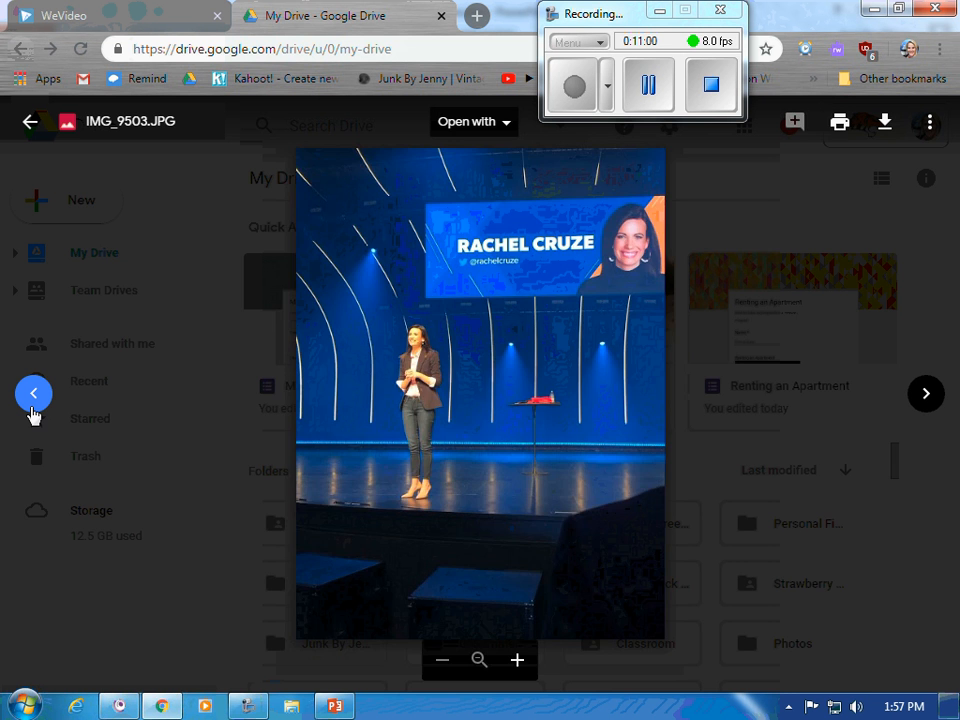
pyautogui.click(33, 408)
pyautogui.click(33, 408)
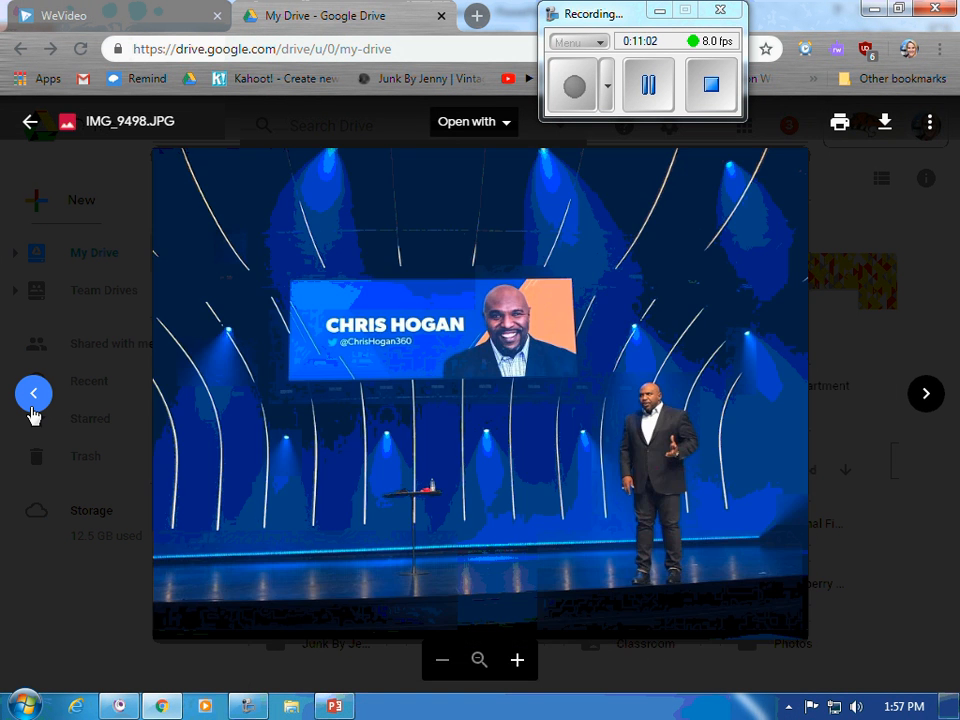
pyautogui.click(33, 408)
pyautogui.click(33, 408)
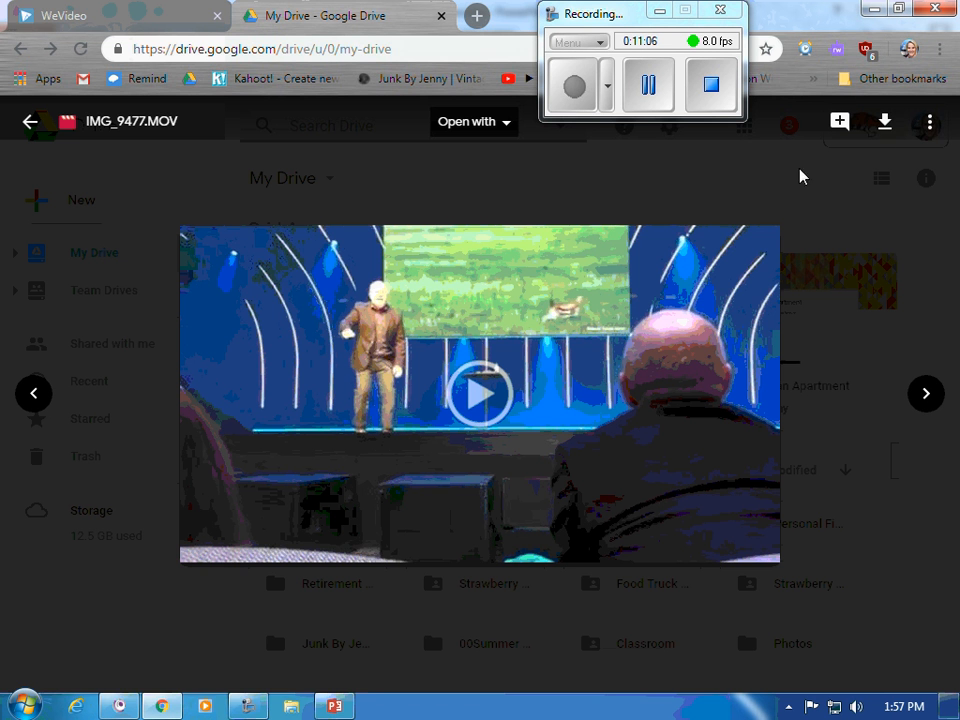
pyautogui.click(890, 122)
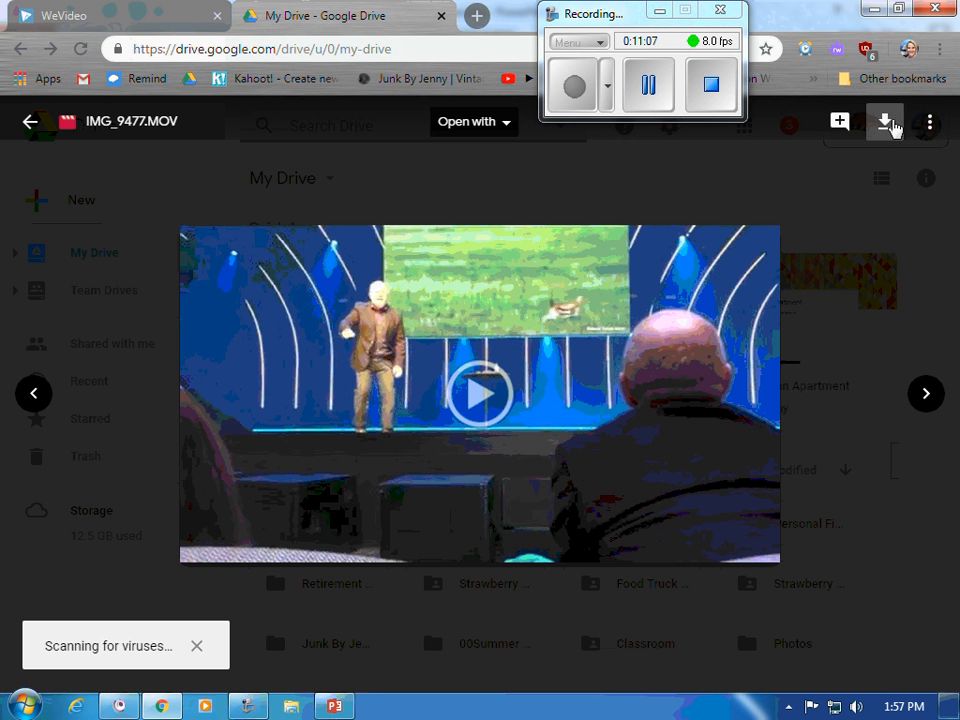
pyautogui.click(31, 121)
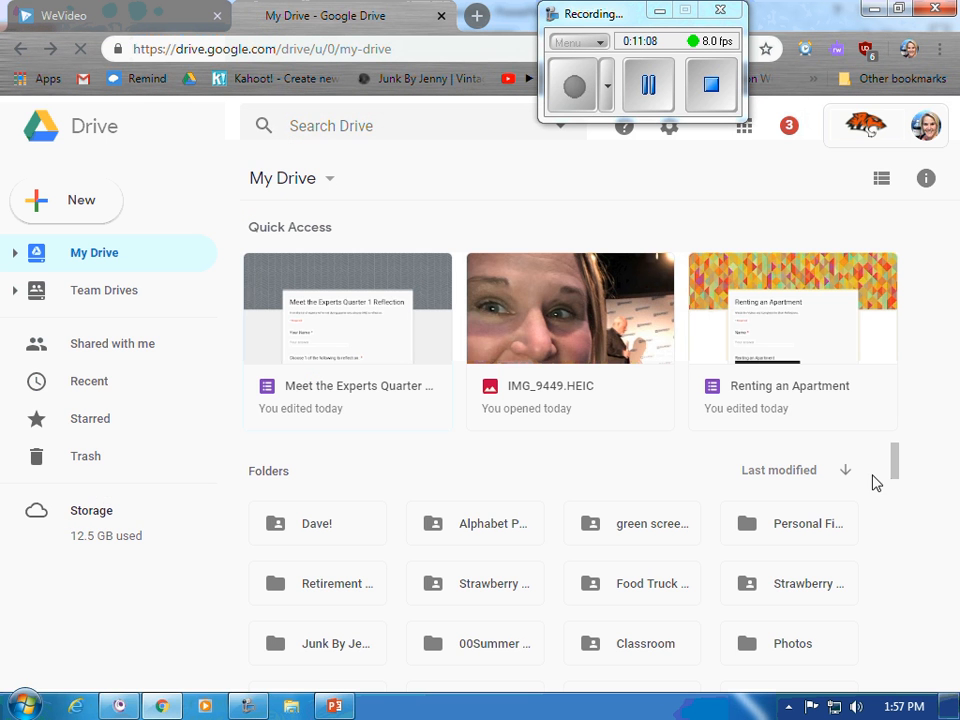
# Open IMG_9449.HEIC from Quick Access in My Drive and download it.
pyautogui.click(553, 327)
pyautogui.click(553, 327)
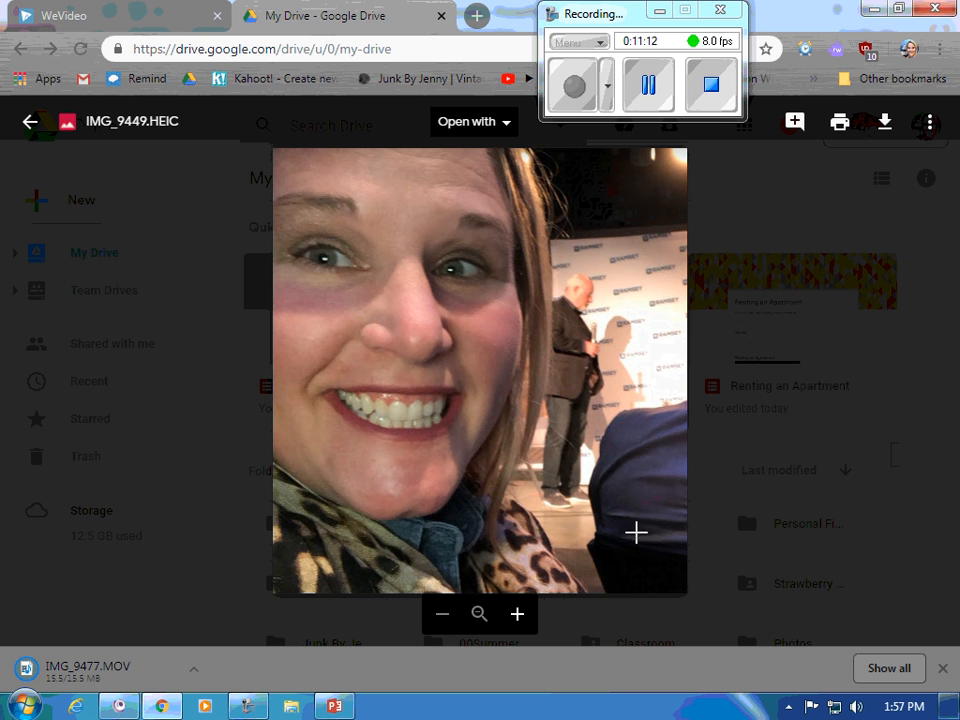
pyautogui.click(884, 125)
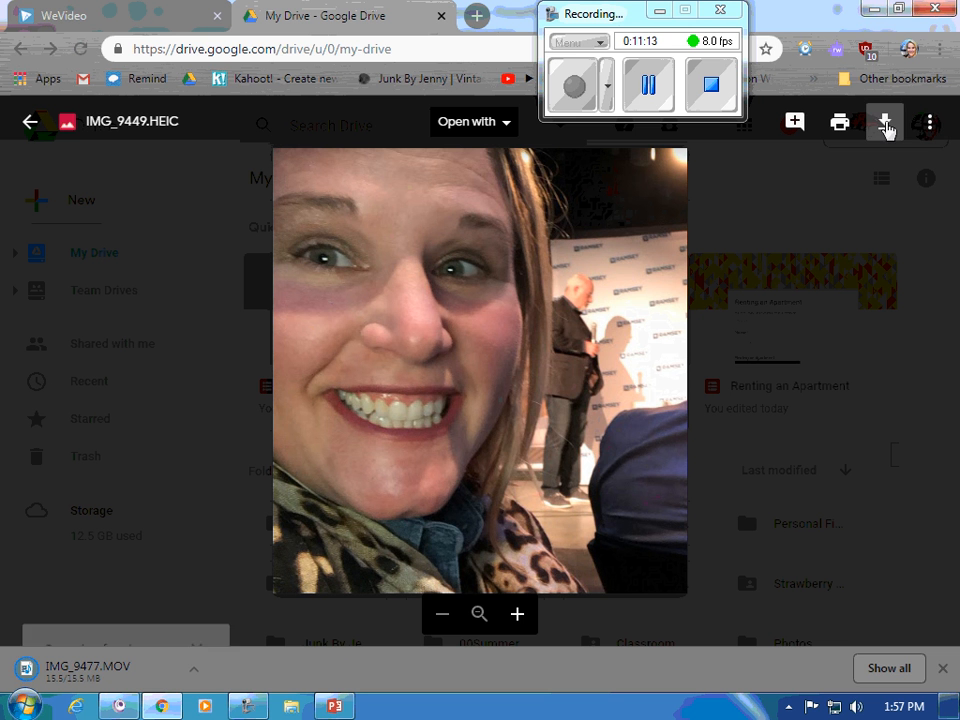
# Close the intro to wevideo presentation in PowerPoint and return to the WeVideo page in Chrome.
pyautogui.click(877, 14)
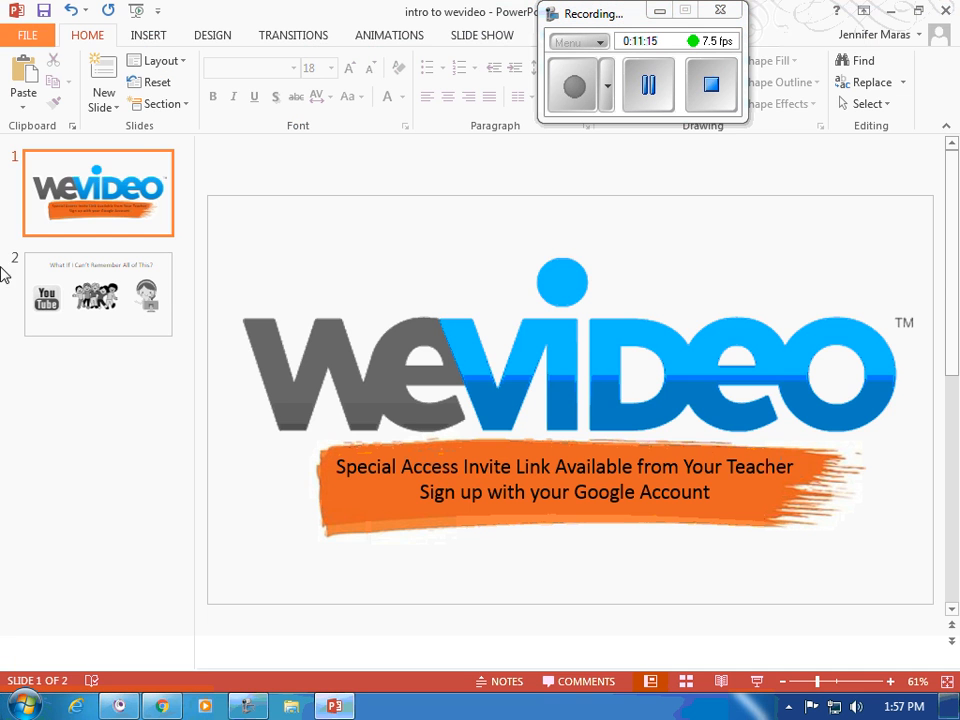
pyautogui.click(948, 10)
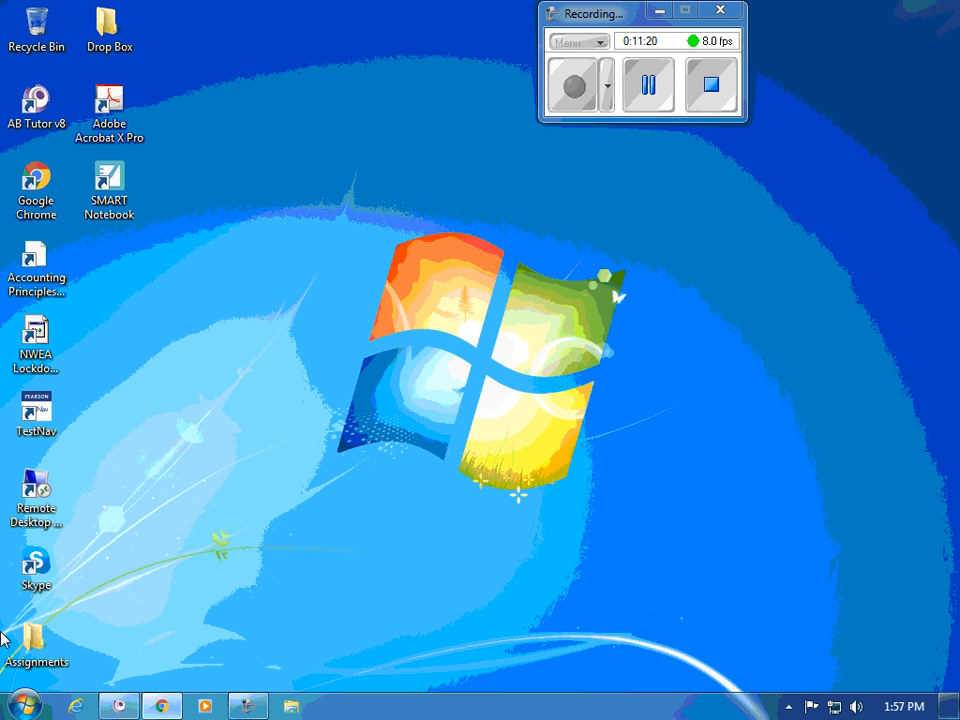
pyautogui.click(165, 708)
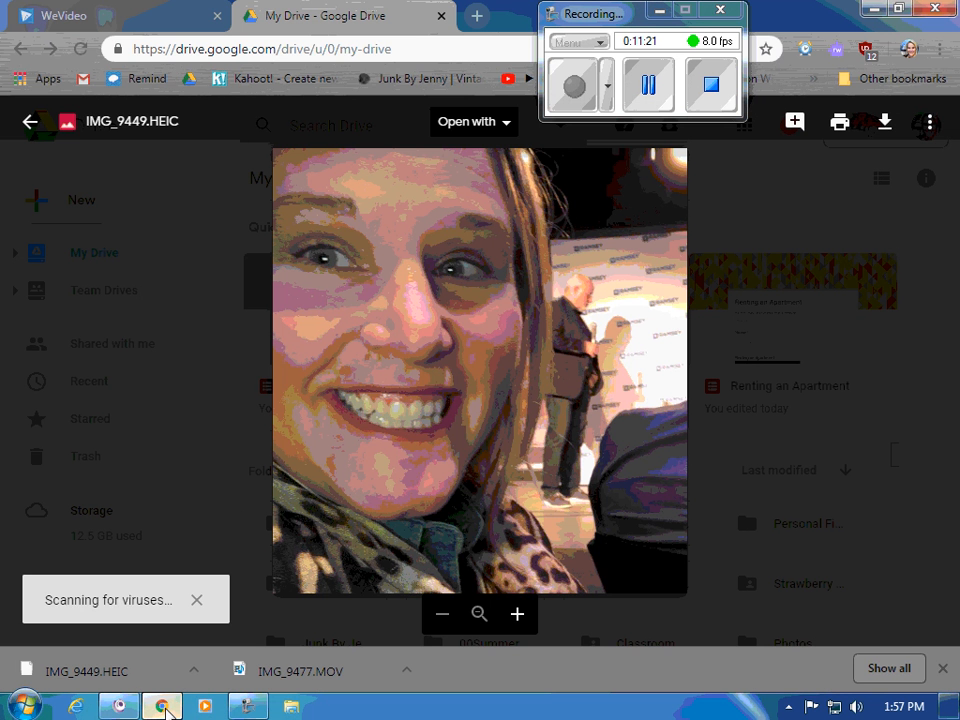
pyautogui.click(146, 12)
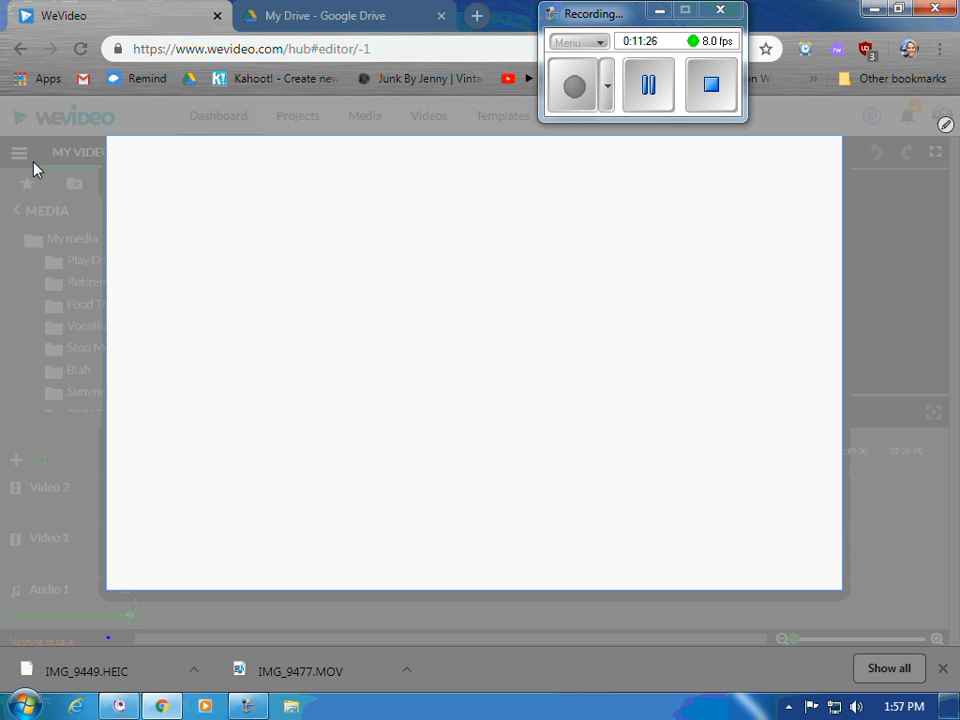
# Reload wevideo.com and start a new blank edit in the horizontal format, saved in the Vocation Sunday project.
pyautogui.click(302, 48)
pyautogui.write('we')
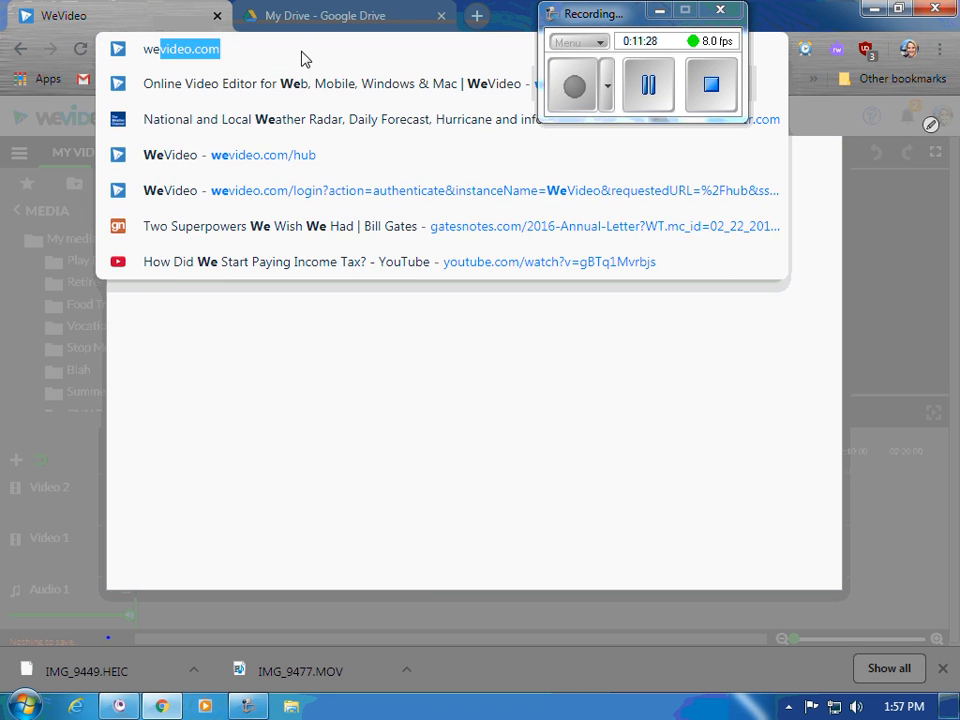
pyautogui.press('Return')
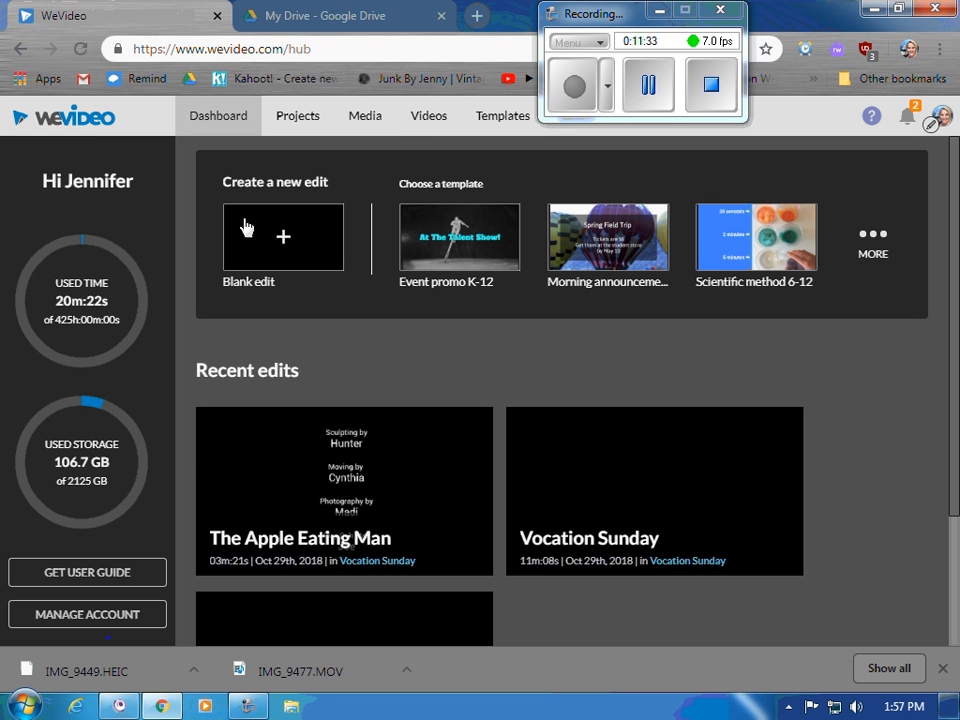
pyautogui.click(261, 253)
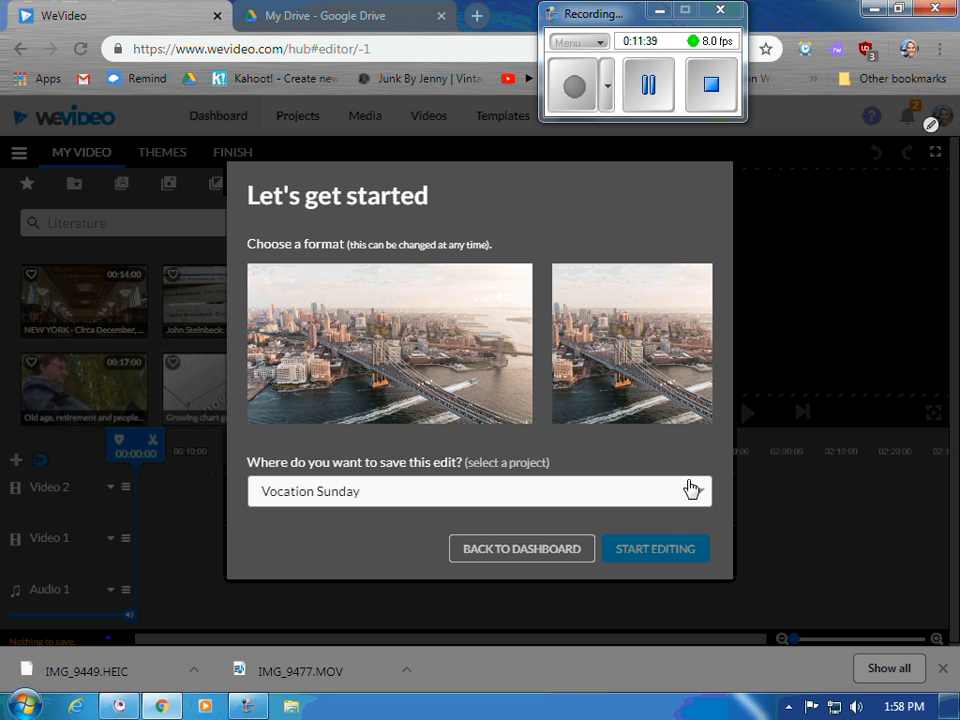
pyautogui.click(431, 399)
pyautogui.click(655, 549)
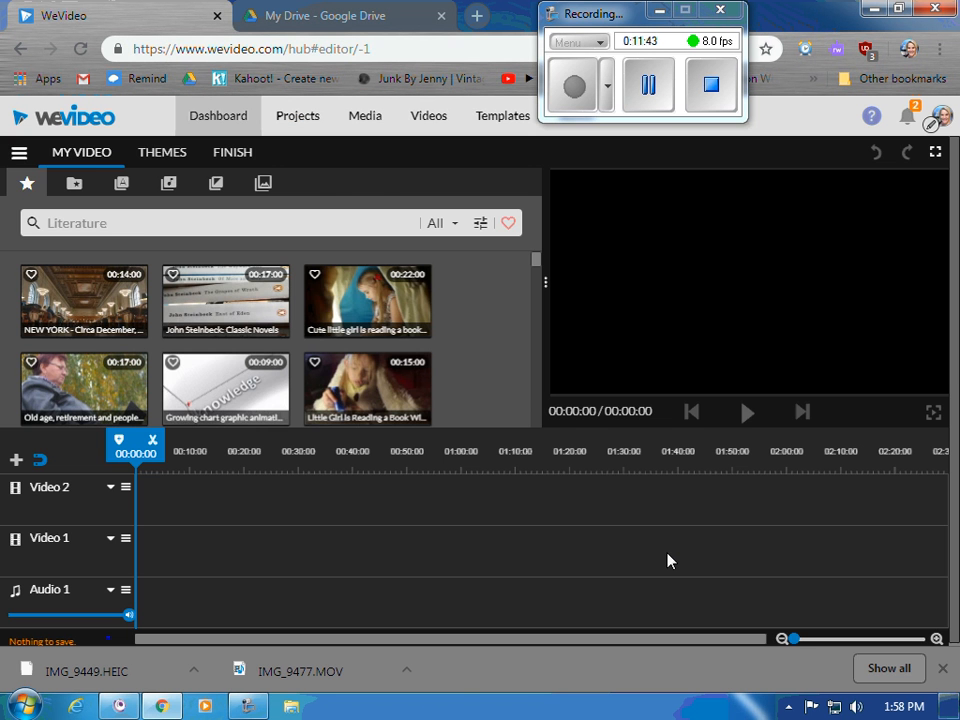
# Open the chemistry folder in My media and begin a media import.
pyautogui.click(73, 186)
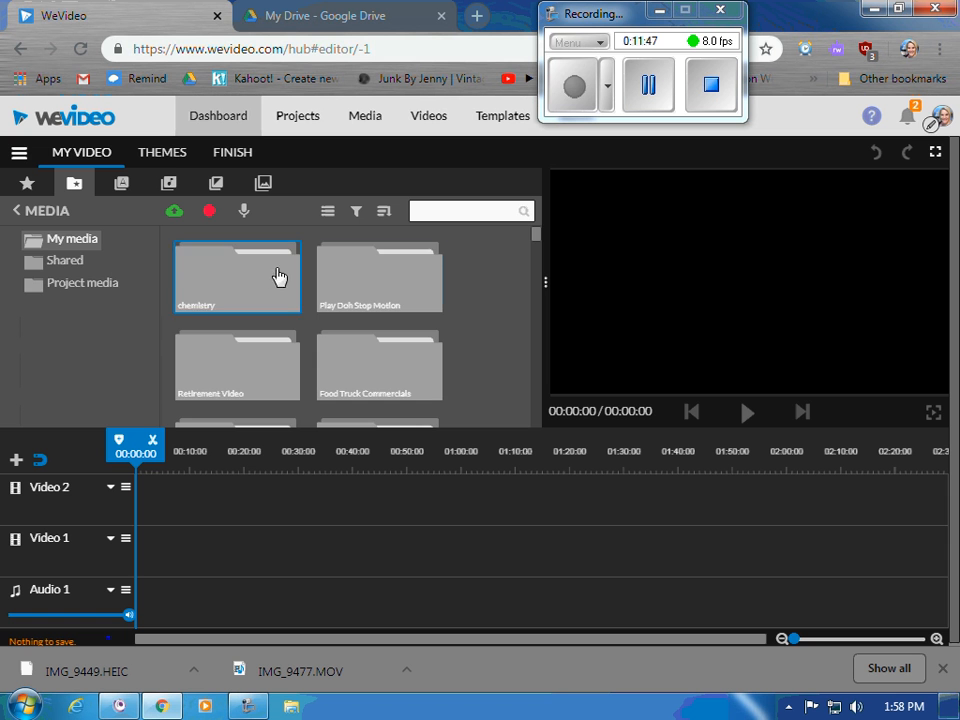
pyautogui.doubleClick(228, 281)
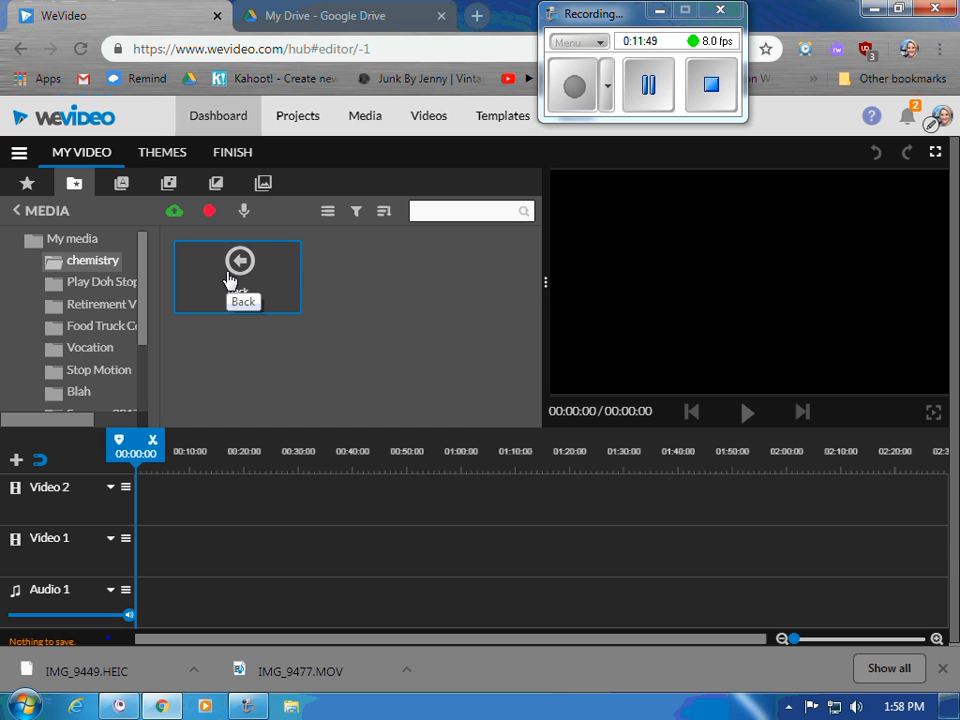
pyautogui.click(170, 213)
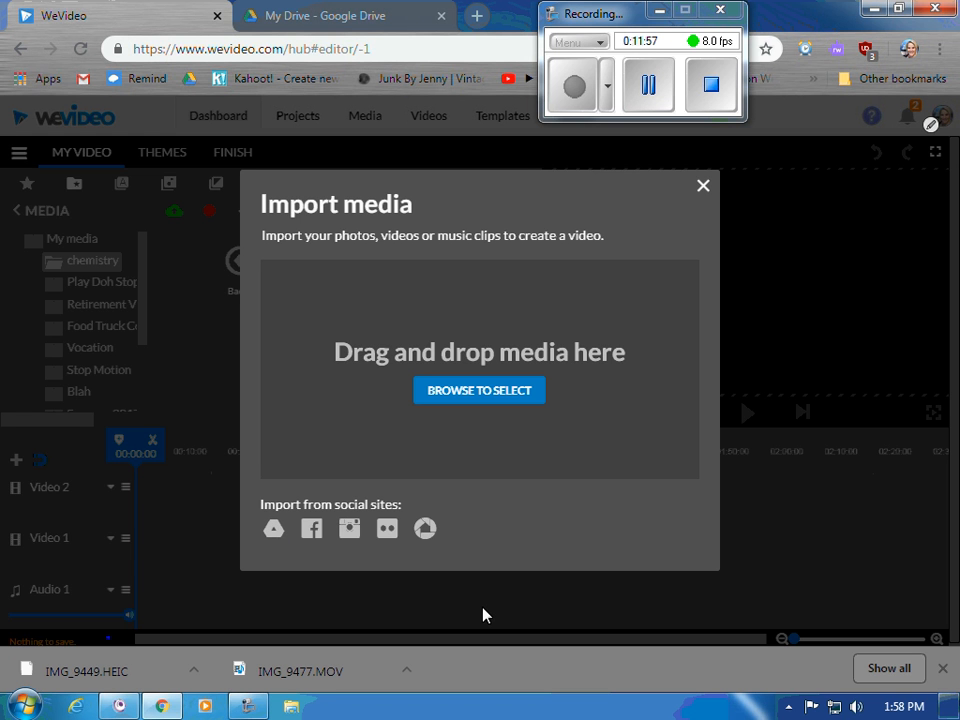
# Browse the computer's Downloads folder for the photos to import into the chemistry folder.
pyautogui.click(494, 400)
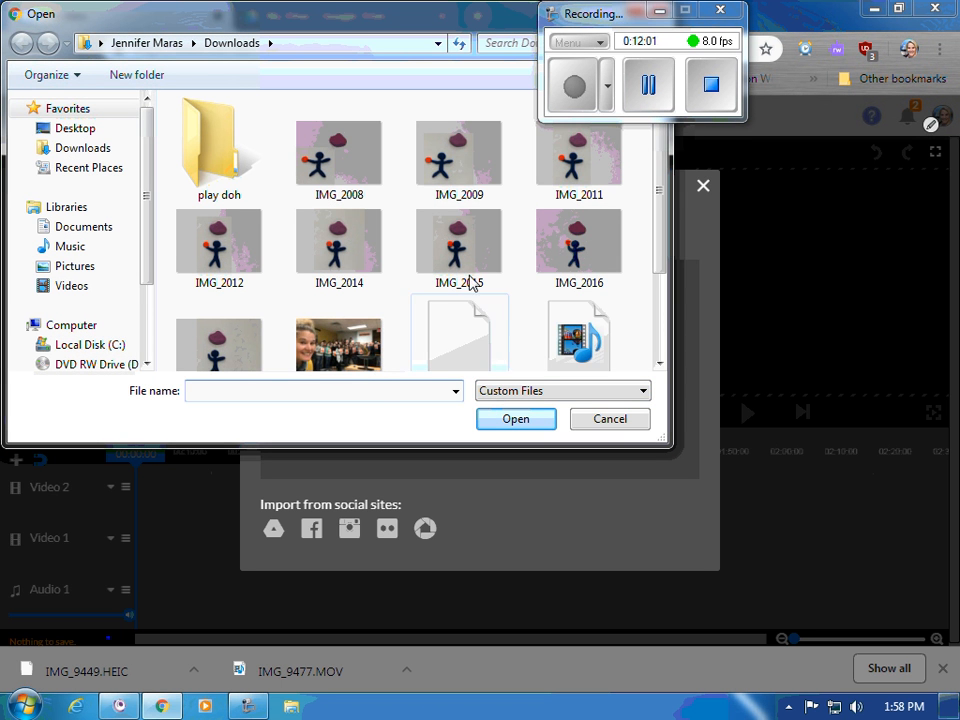
pyautogui.moveTo(669, 213); pyautogui.dragTo(692, 303)
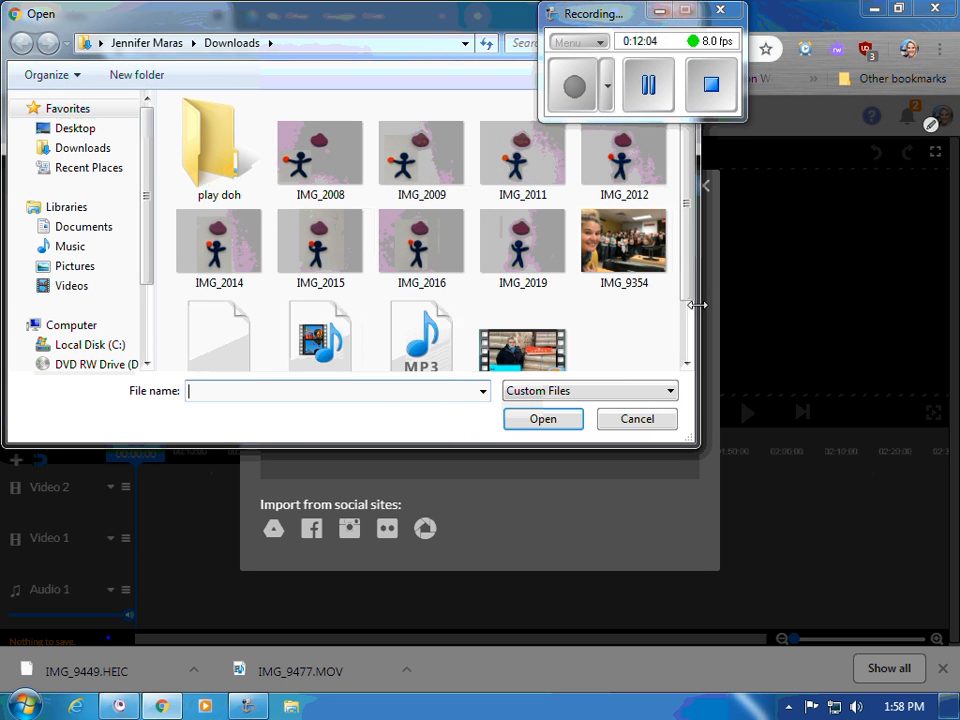
pyautogui.click(90, 150)
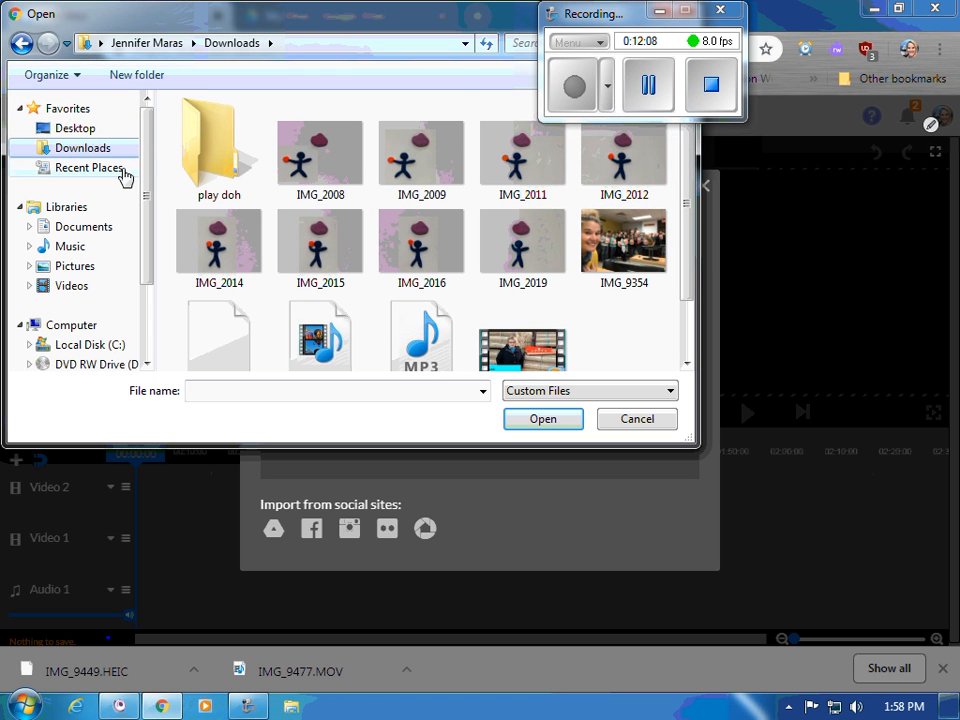
pyautogui.moveTo(686, 203); pyautogui.dragTo(690, 352)
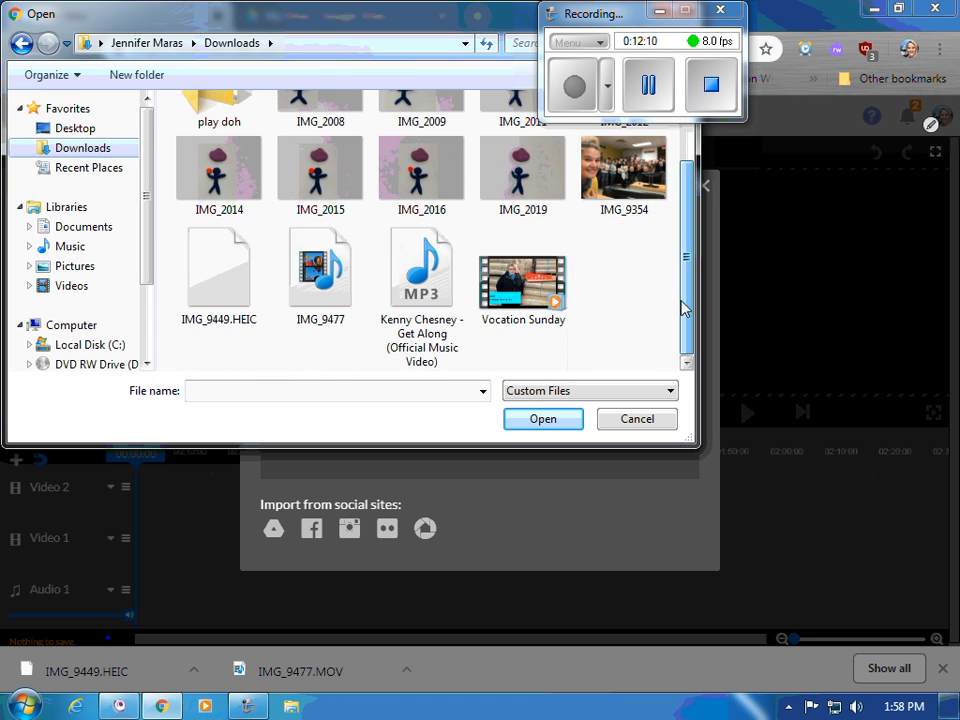
pyautogui.scroll(2, 683, 308)
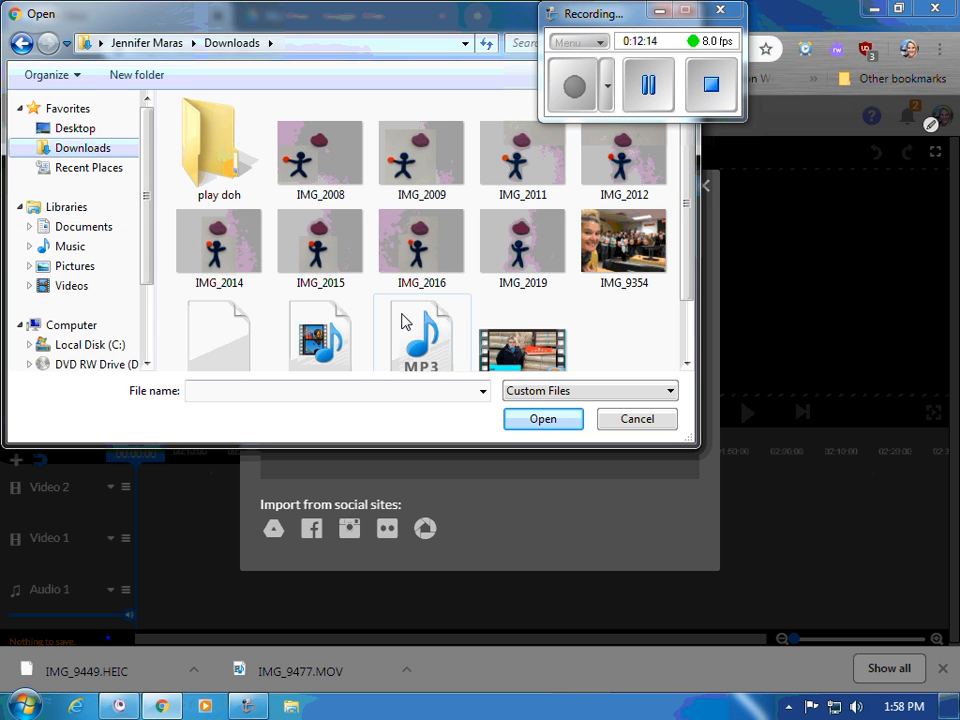
pyautogui.scroll(-1, 402, 321)
pyautogui.scroll(1, 402, 321)
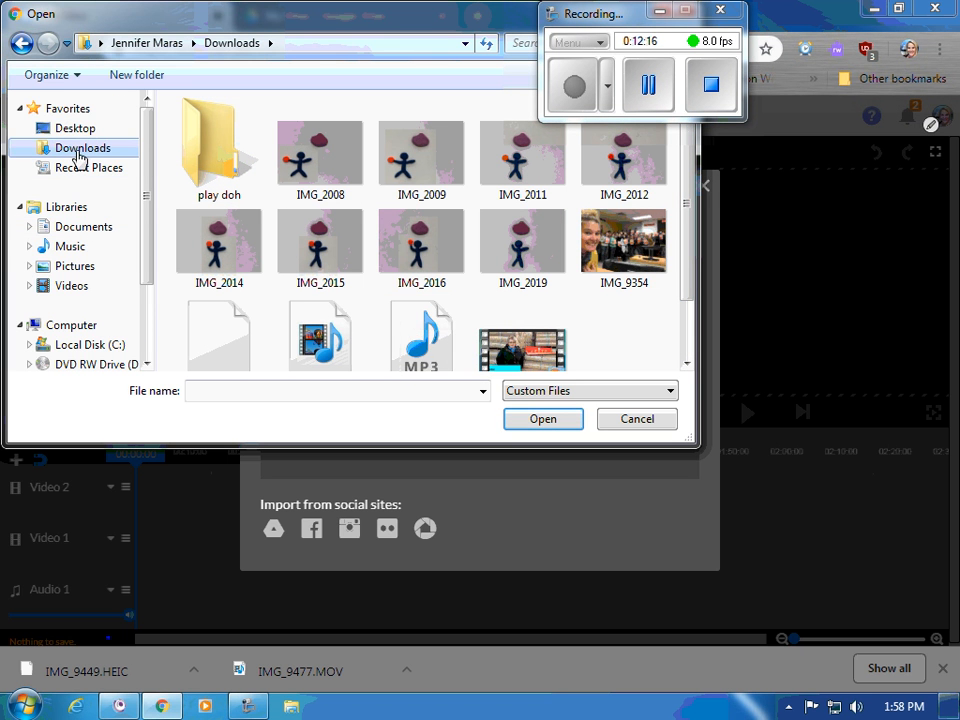
pyautogui.moveTo(690, 223)
pyautogui.mouseDown()
pyautogui.moveTo(689, 297)
pyautogui.moveTo(683, 244)
pyautogui.mouseUp()
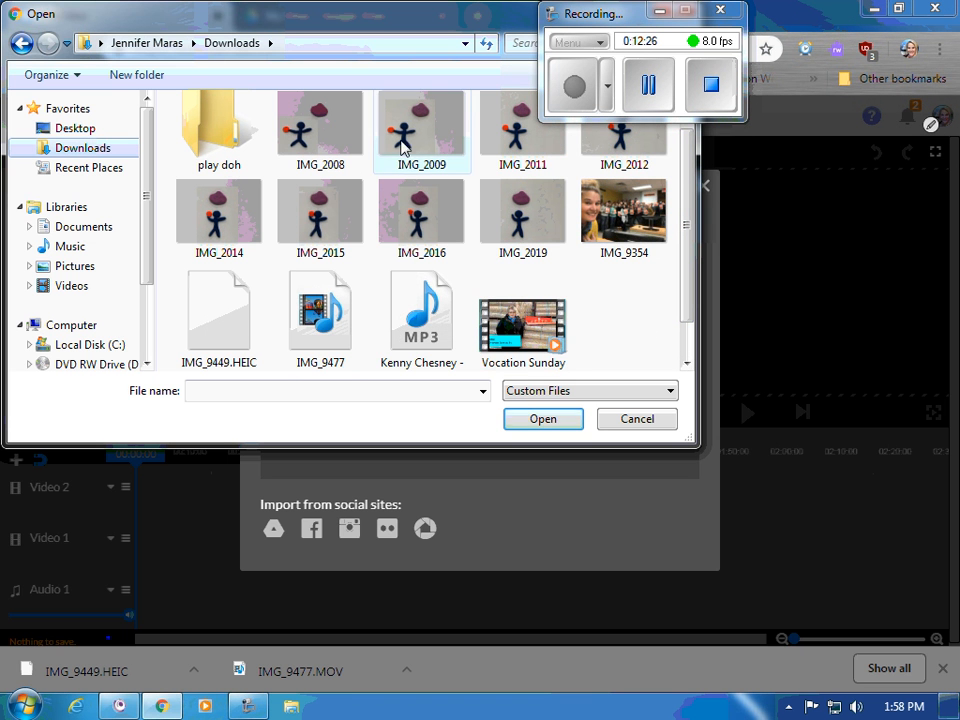
# Import the photos IMG_2008, IMG_2009, IMG_2011 and IMG_2012 from Downloads into the chemistry folder.
pyautogui.click(317, 111)
pyautogui.keyDown('ctrl'); pyautogui.click(420, 150); pyautogui.keyUp('ctrl')
pyautogui.keyDown('ctrl'); pyautogui.click(514, 165); pyautogui.keyUp('ctrl')
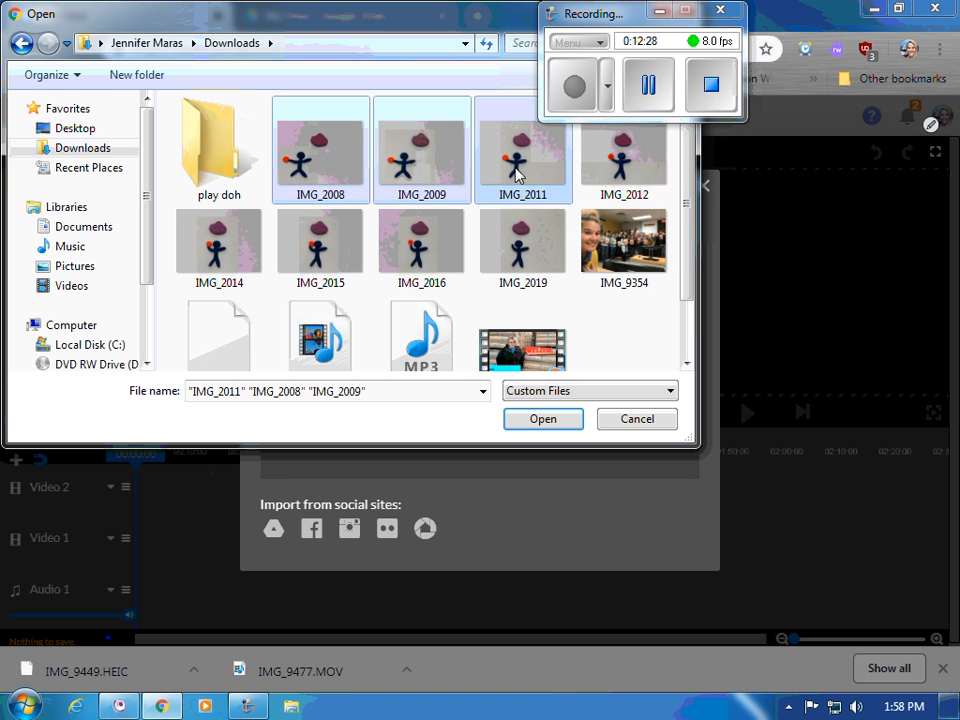
pyautogui.keyDown('ctrl'); pyautogui.click(598, 163); pyautogui.keyUp('ctrl')
pyautogui.click(567, 419)
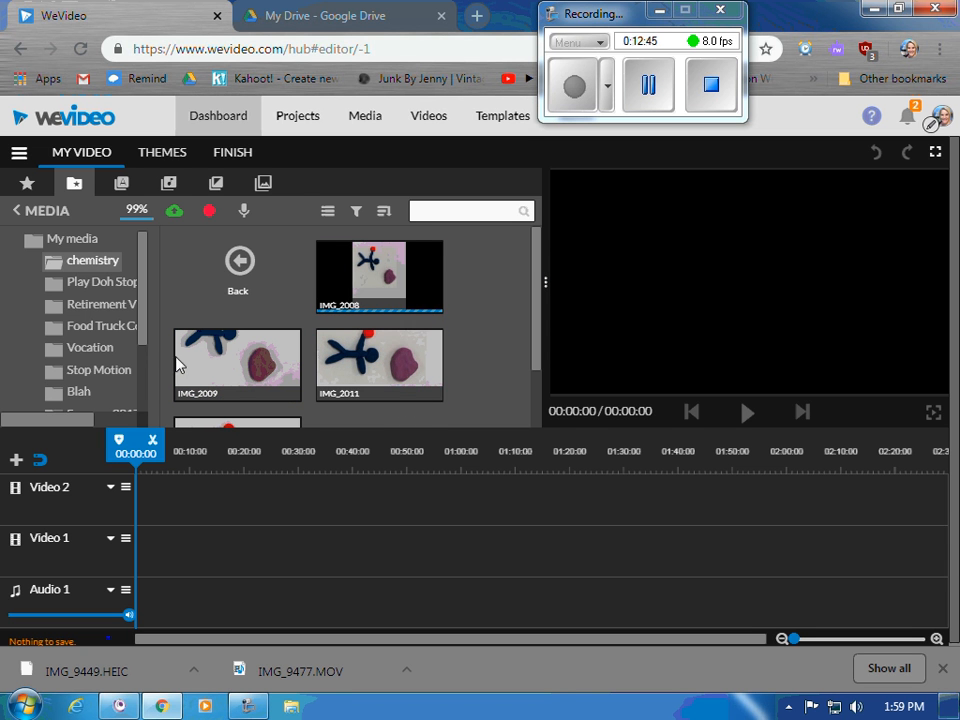
pyautogui.moveTo(392, 368); pyautogui.dragTo(178, 498)
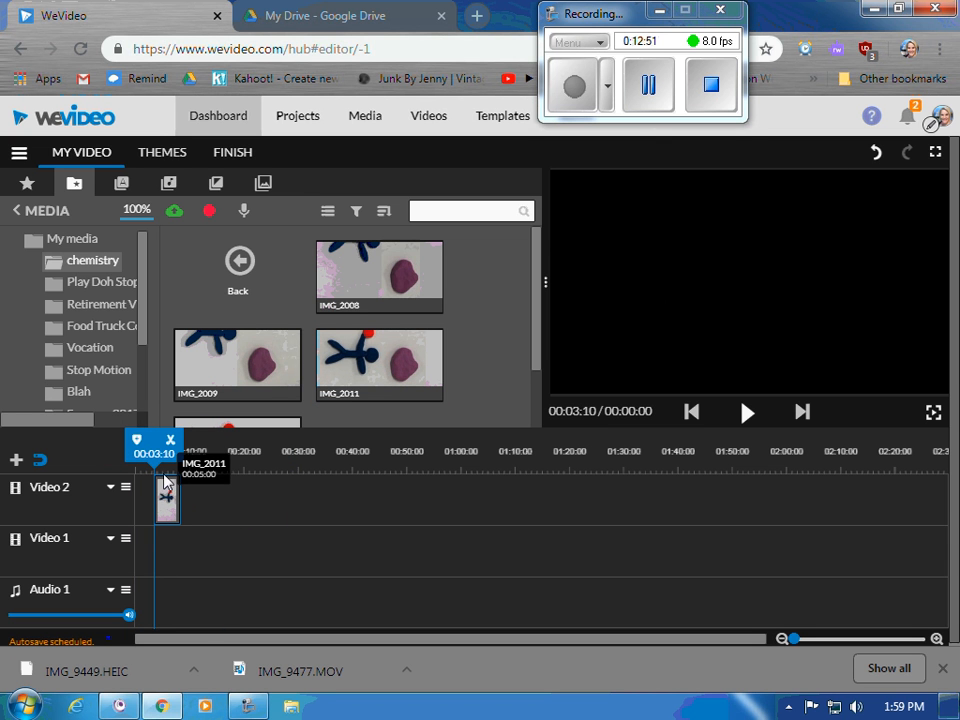
pyautogui.click(159, 512)
pyautogui.press('Delete')
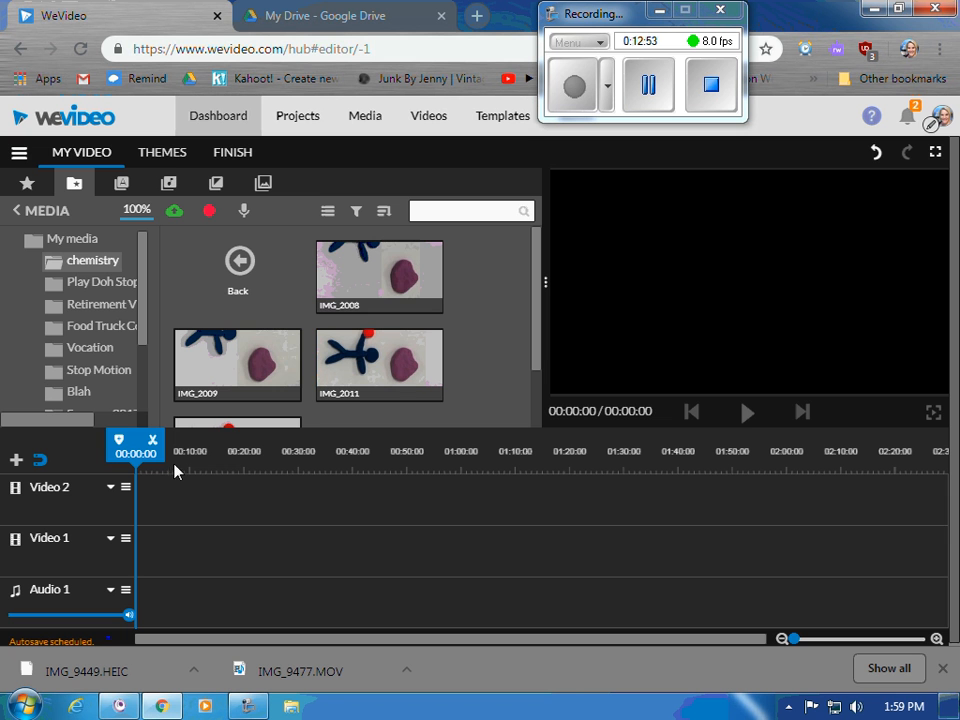
# Place all four chemistry photos on the Video 2 track from about 00:09:23, each lasting 3 seconds with the Ken Burns animation off.
pyautogui.click(390, 290)
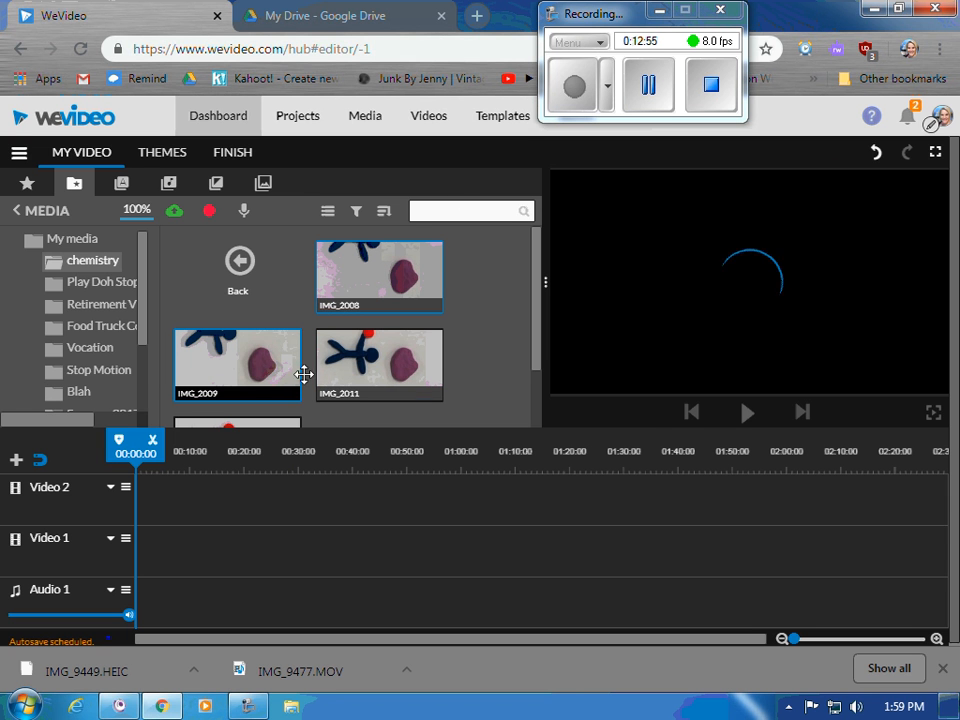
pyautogui.keyDown('ctrl'); pyautogui.click(371, 368); pyautogui.keyUp('ctrl')
pyautogui.keyDown('ctrl'); pyautogui.click(283, 422); pyautogui.keyUp('ctrl')
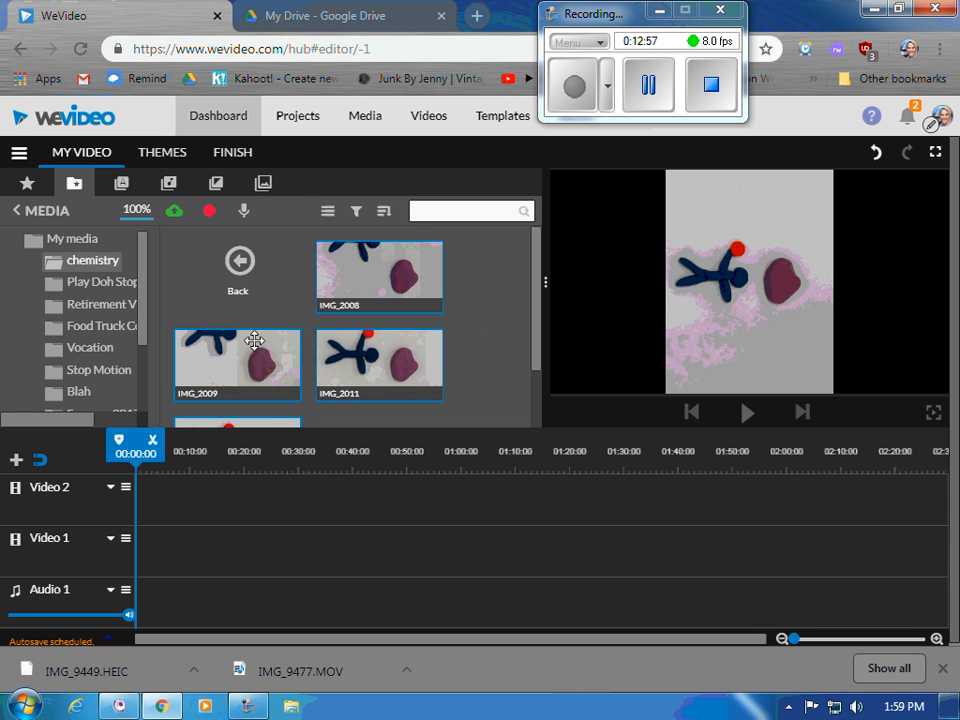
pyautogui.moveTo(381, 386); pyautogui.dragTo(213, 511)
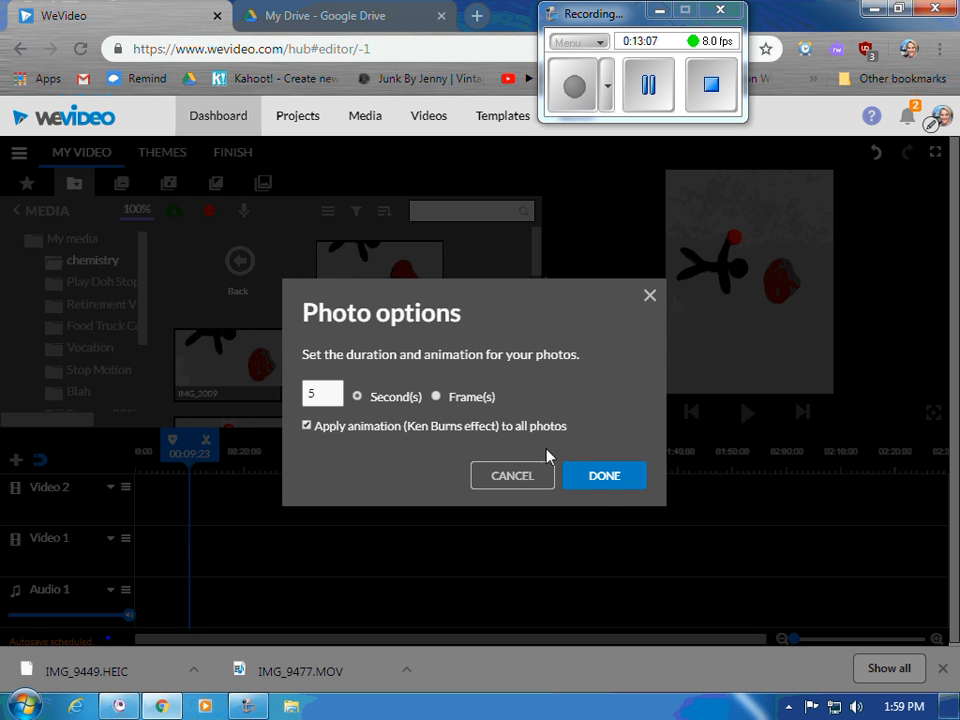
pyautogui.moveTo(318, 393); pyautogui.dragTo(246, 394)
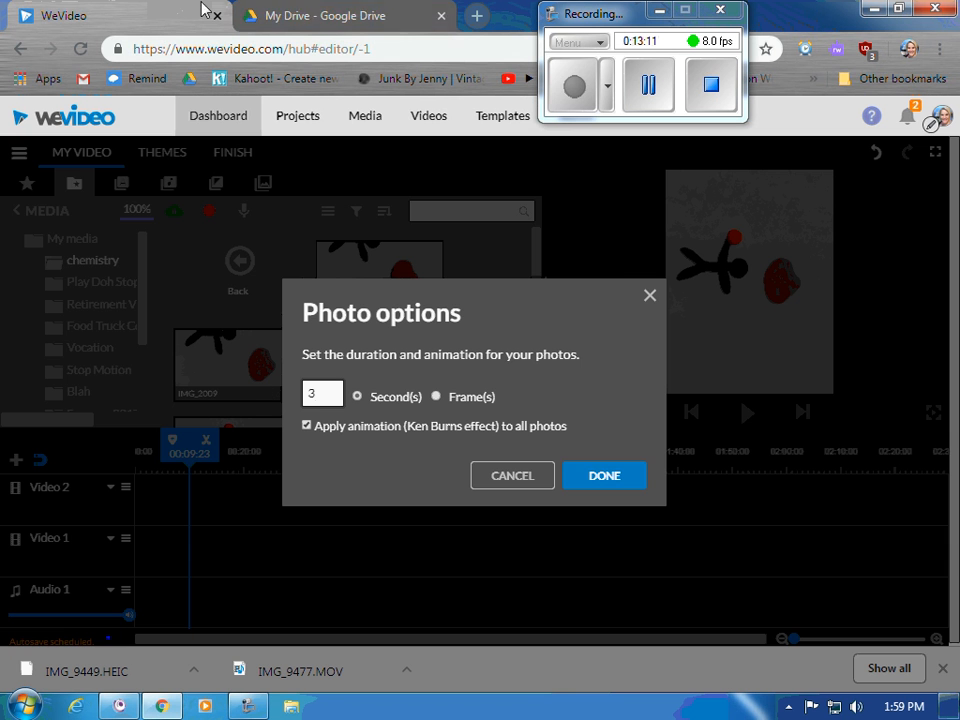
pyautogui.click(308, 426)
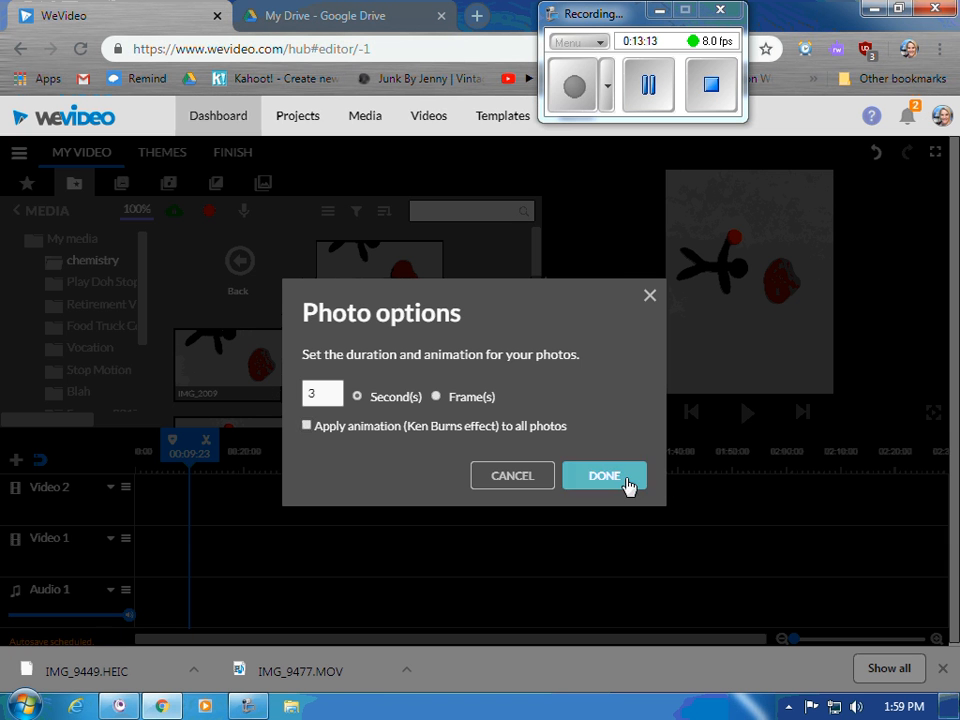
pyautogui.click(626, 480)
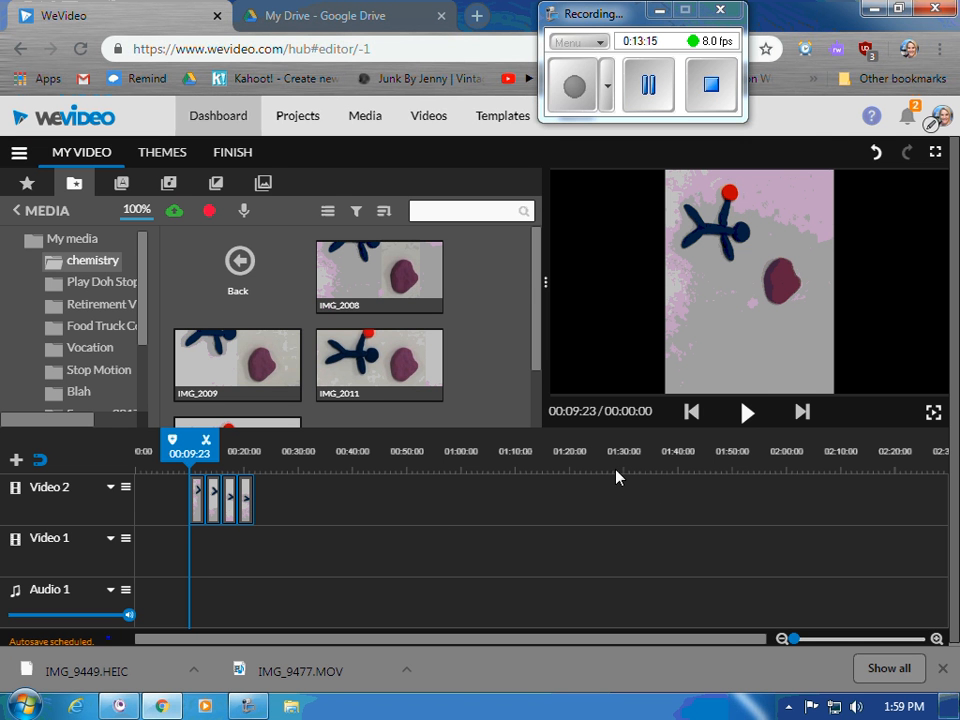
# Play the first part of the photo sequence in the preview, then pause it.
pyautogui.click(745, 413)
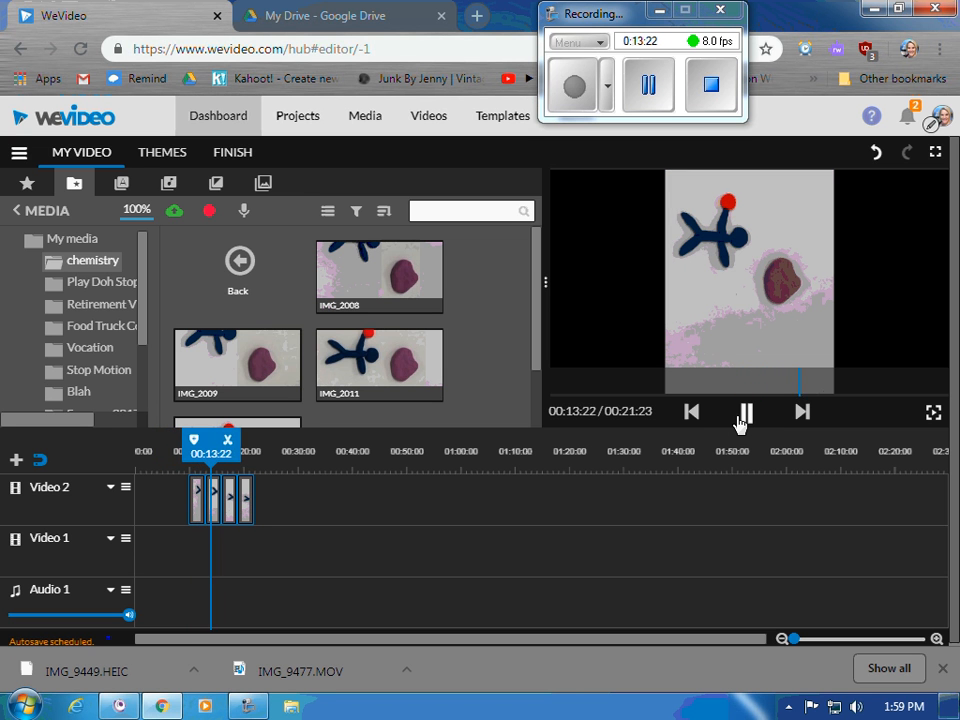
pyautogui.click(739, 419)
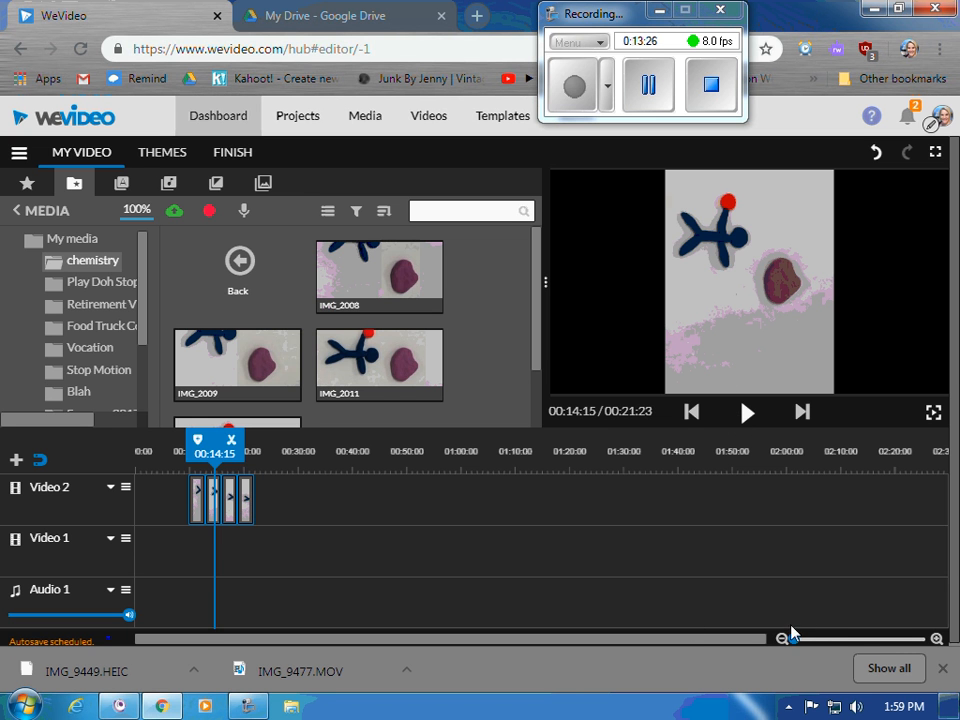
# Rotate the IMG_2008 clip a quarter turn counterclockwise, scale it to fit the frame and finish editing it.
pyautogui.moveTo(793, 637)
pyautogui.mouseDown()
pyautogui.moveTo(810, 638)
pyautogui.moveTo(800, 638)
pyautogui.mouseUp()
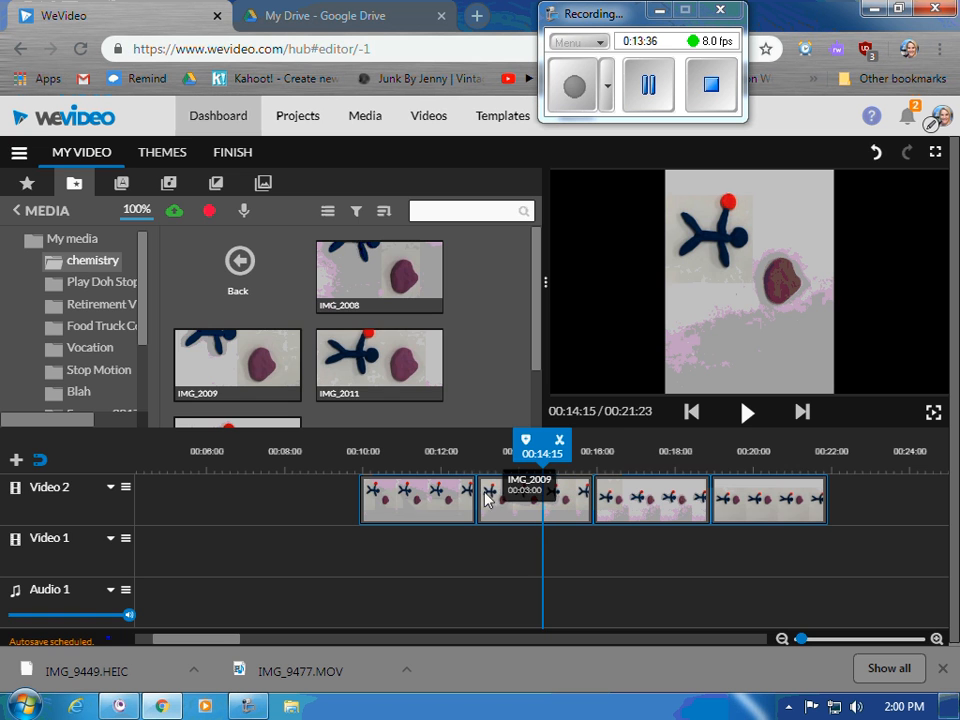
pyautogui.doubleClick(397, 498)
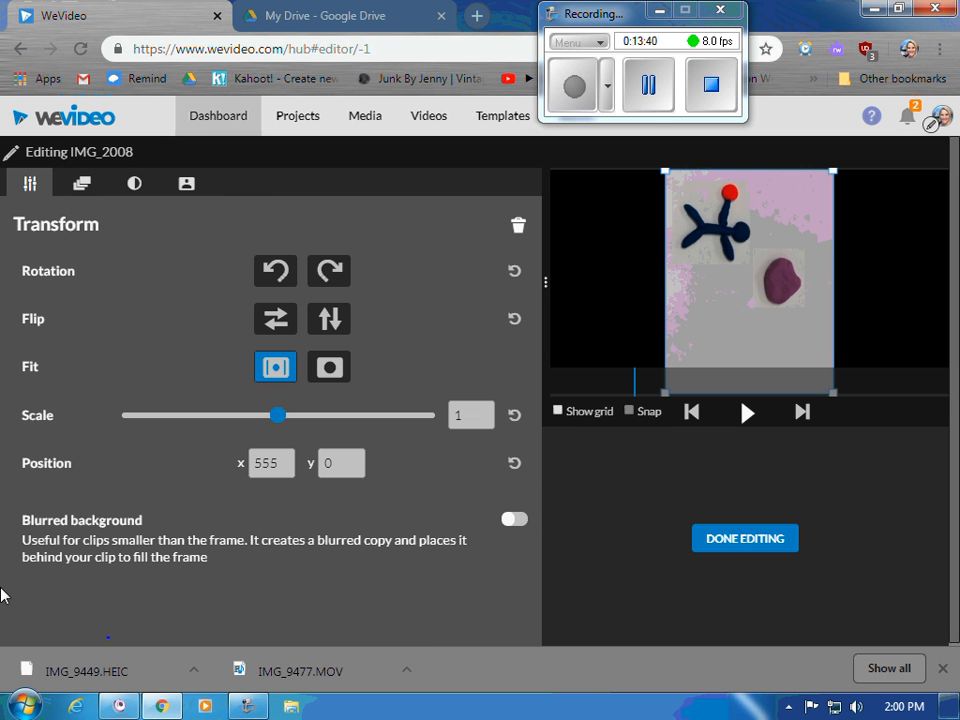
pyautogui.click(278, 270)
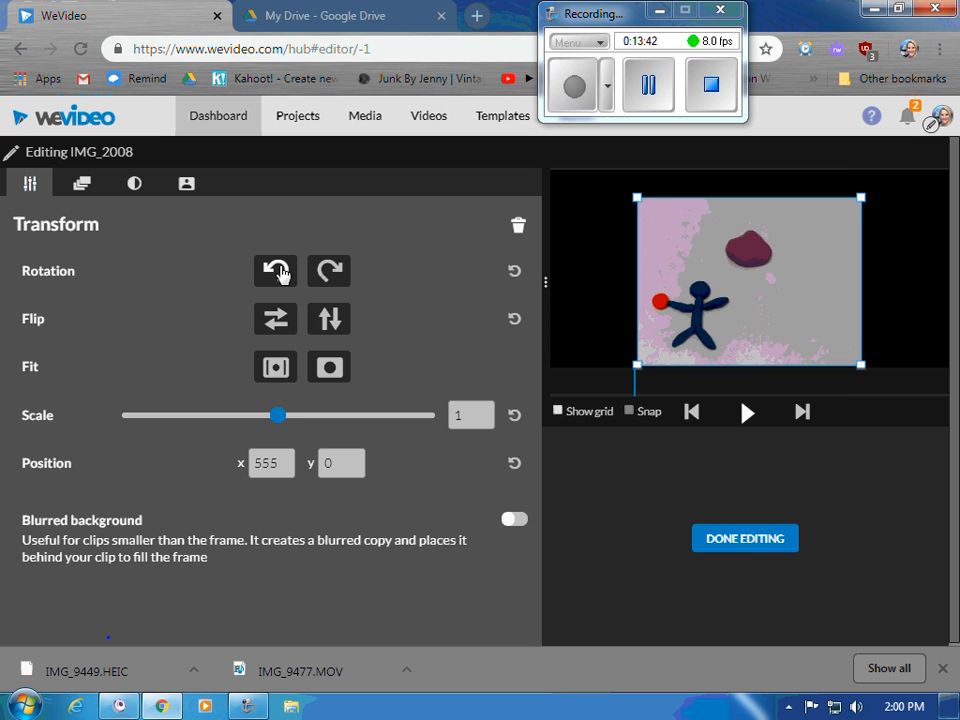
pyautogui.moveTo(279, 414); pyautogui.dragTo(297, 421)
pyautogui.click(276, 370)
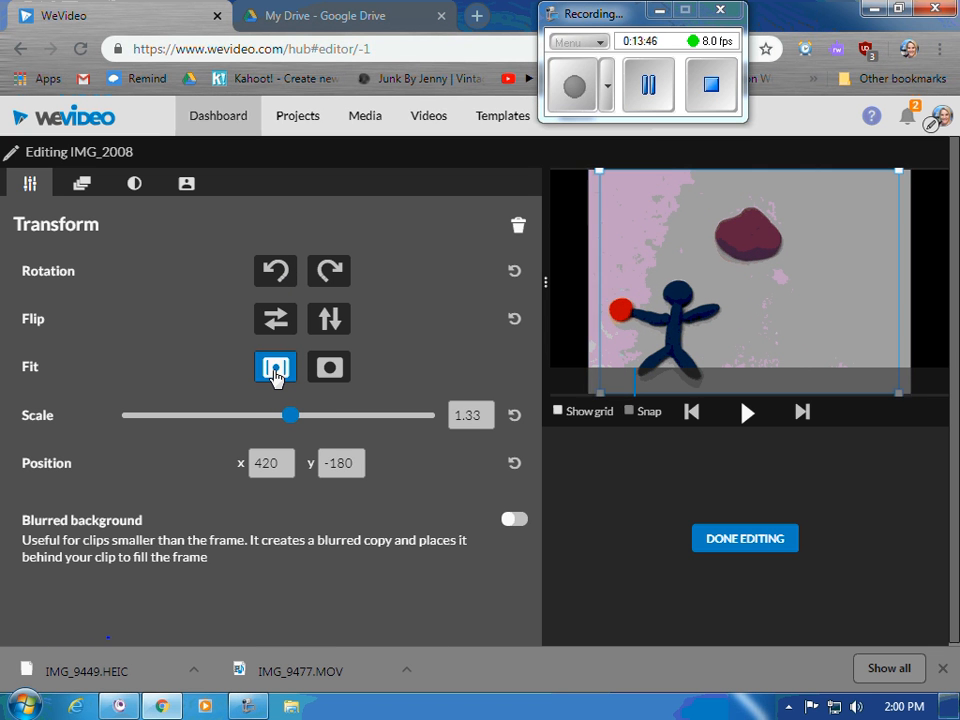
pyautogui.click(707, 540)
# Rotate the IMG_2009 clip a quarter turn counterclockwise, fit it to the frame and finish editing it.
pyautogui.doubleClick(509, 514)
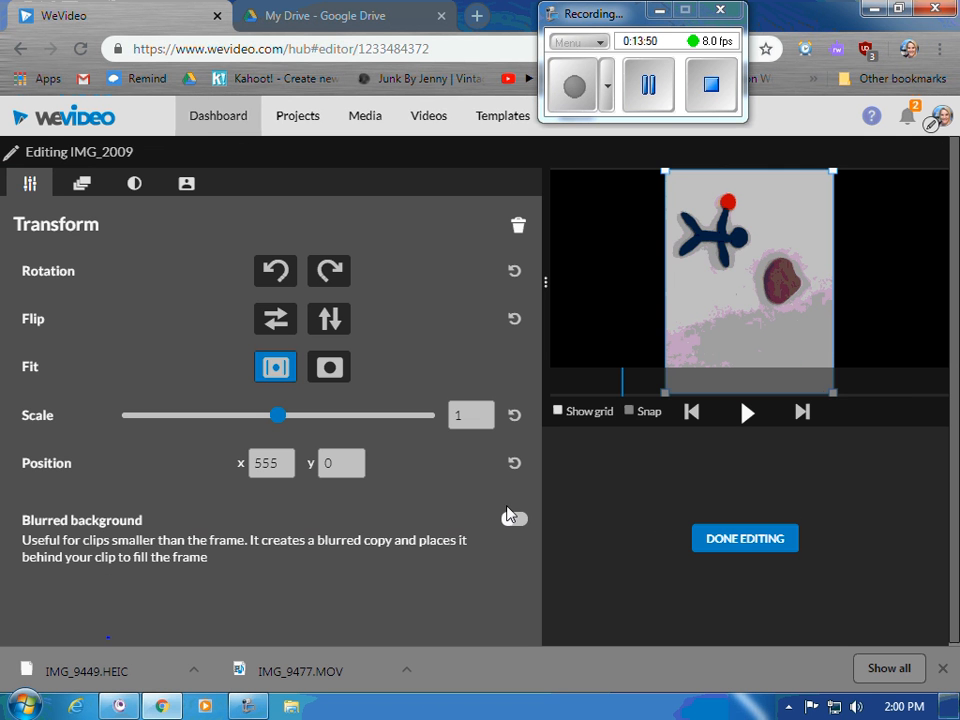
pyautogui.click(275, 274)
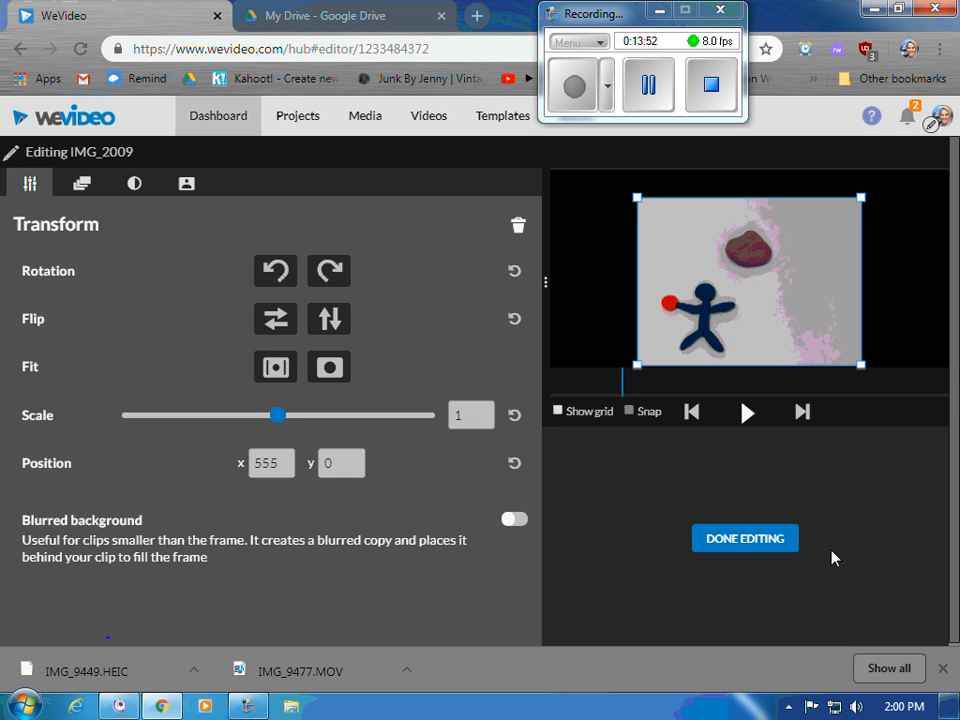
pyautogui.click(290, 376)
pyautogui.click(724, 544)
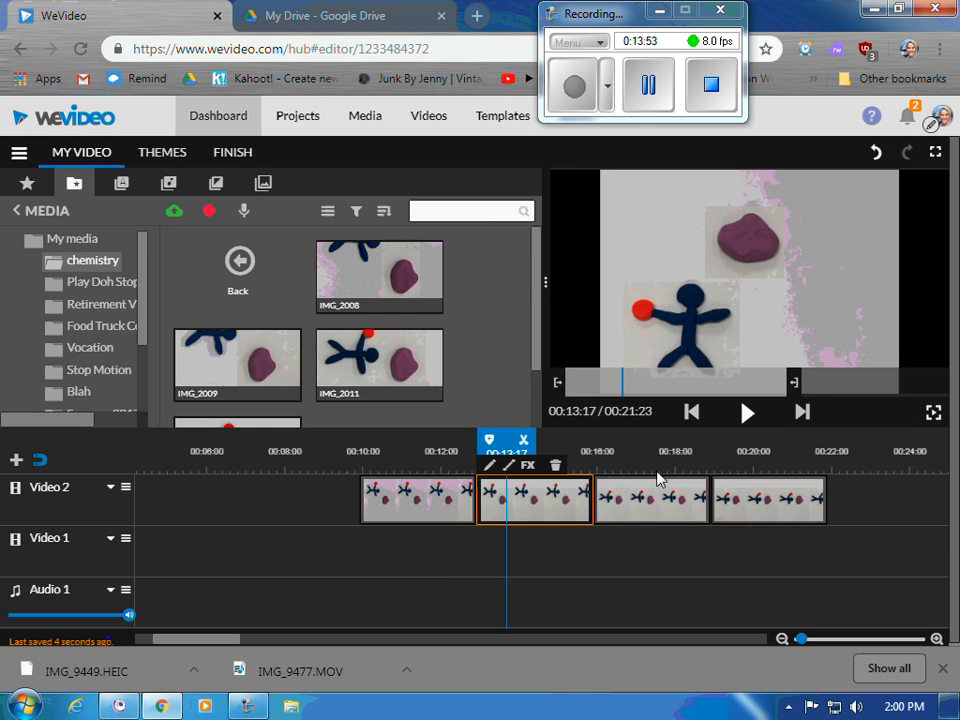
# Rotate the IMG_2011 clip a quarter turn counterclockwise, fit it to the frame and finish editing it.
pyautogui.doubleClick(654, 495)
pyautogui.click(263, 284)
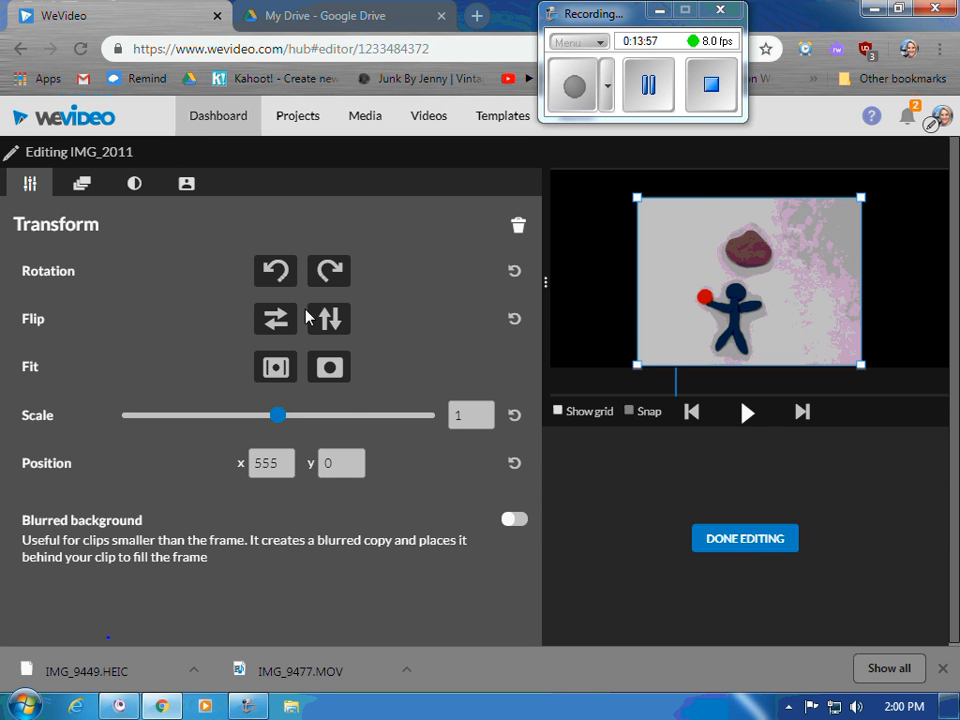
pyautogui.click(292, 378)
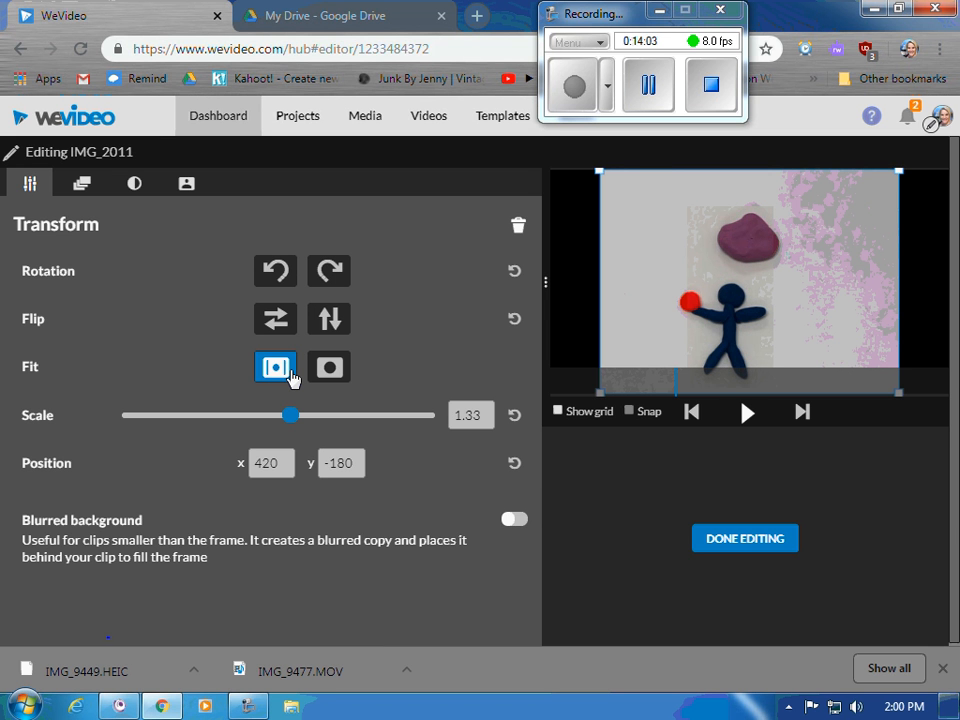
pyautogui.click(779, 547)
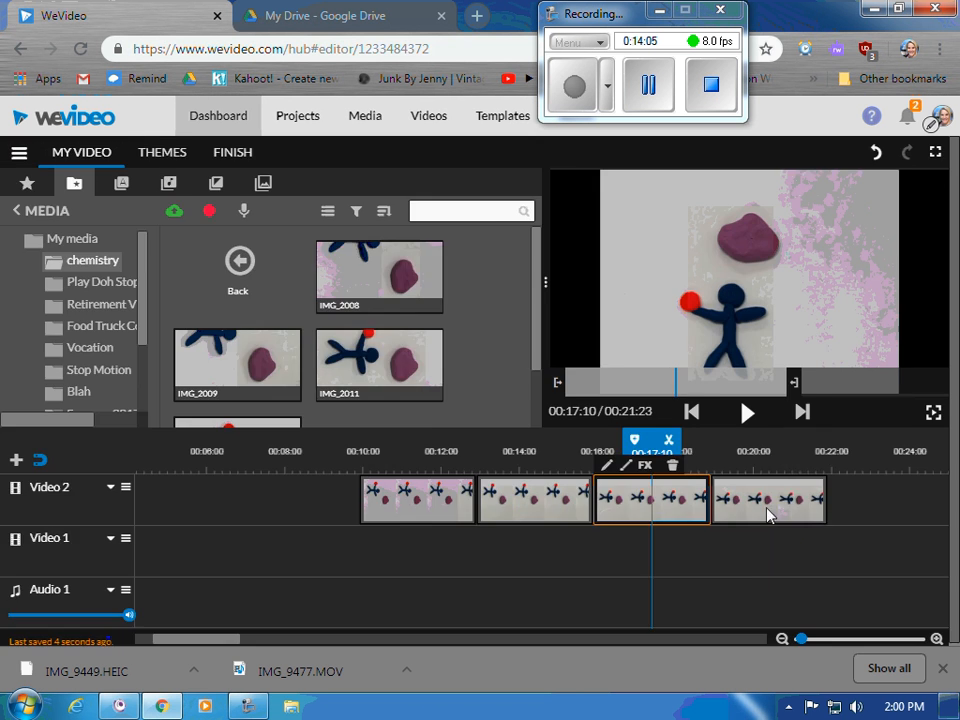
# Rotate the IMG_2012 clip a quarter turn counterclockwise, fit it to the frame and finish editing it.
pyautogui.doubleClick(768, 515)
pyautogui.click(283, 263)
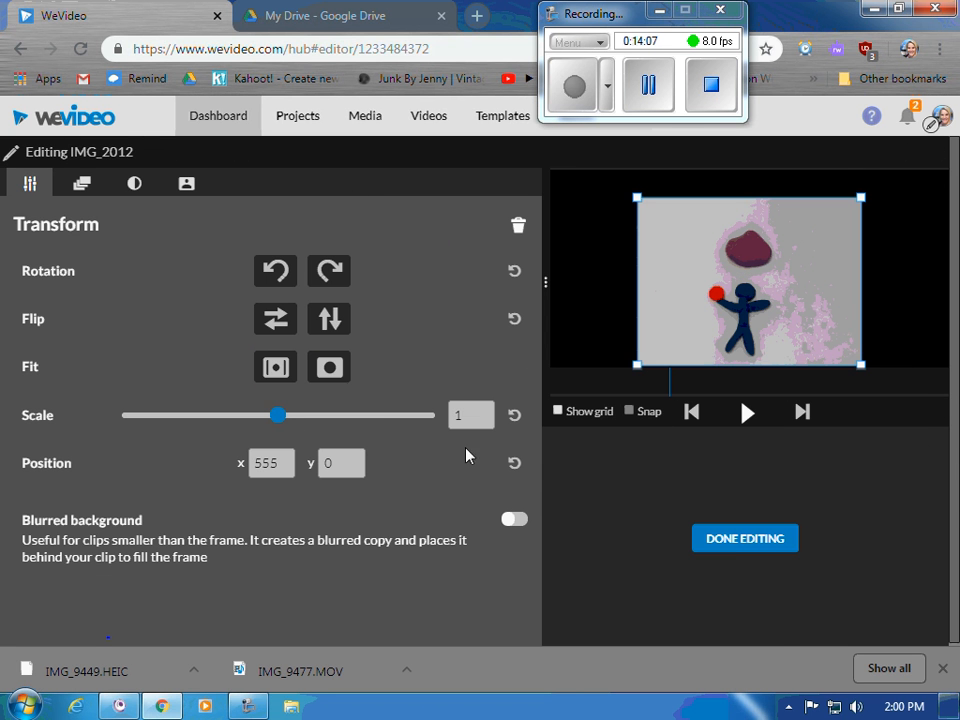
pyautogui.click(275, 366)
pyautogui.click(740, 538)
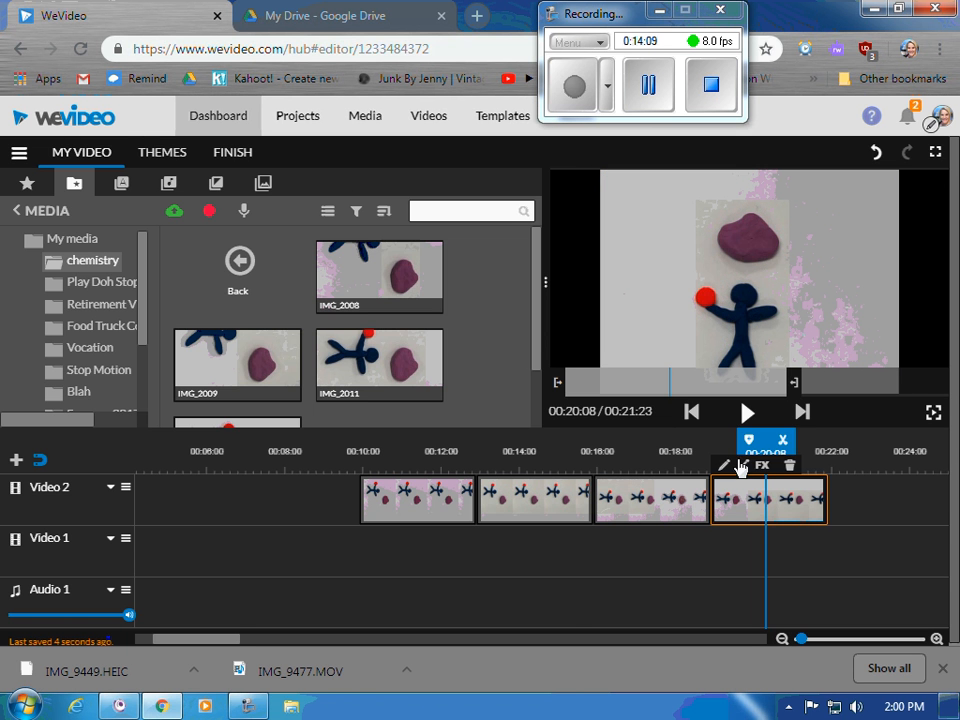
# Shift the IMG_2008 clip to start at about 00:09:14, leaving a gap before IMG_2009, and play back across the gap.
pyautogui.moveTo(766, 445); pyautogui.dragTo(310, 455)
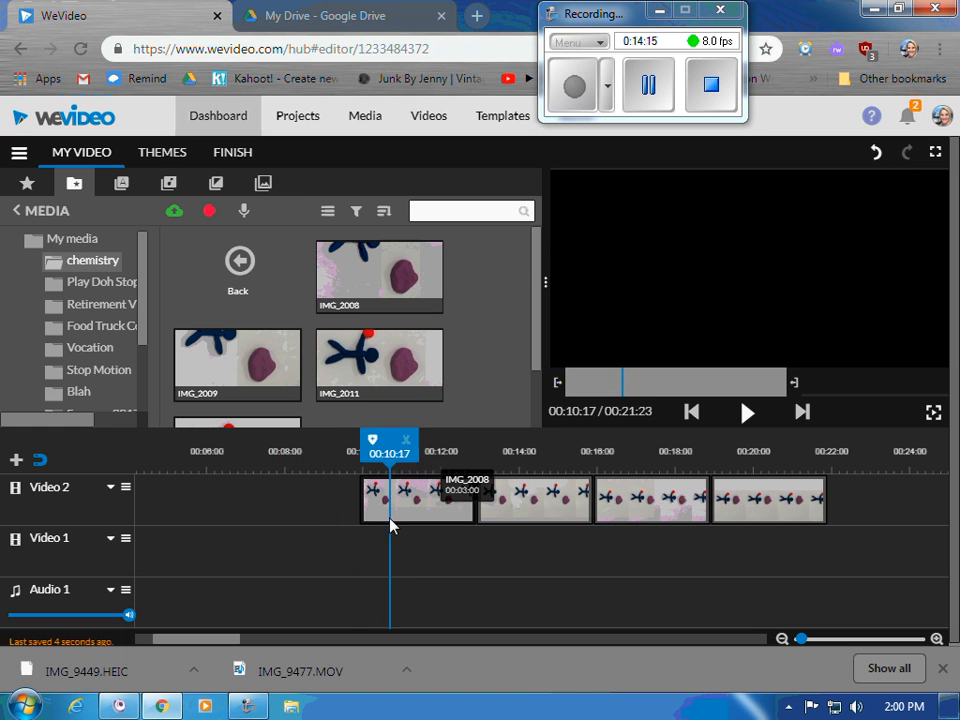
pyautogui.moveTo(390, 521); pyautogui.dragTo(377, 519)
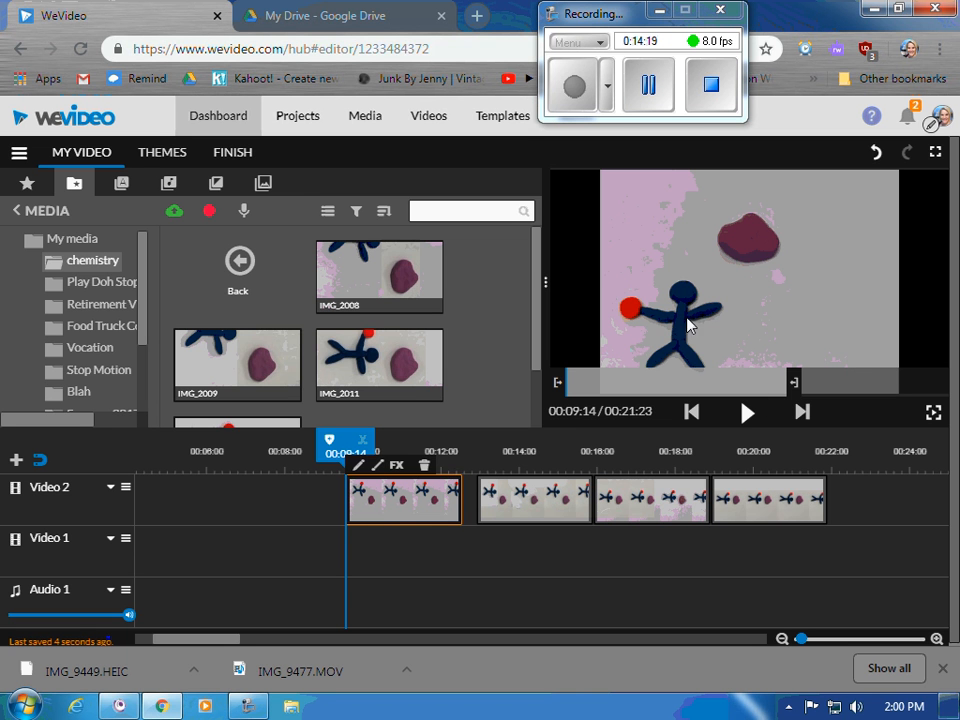
pyautogui.click(745, 413)
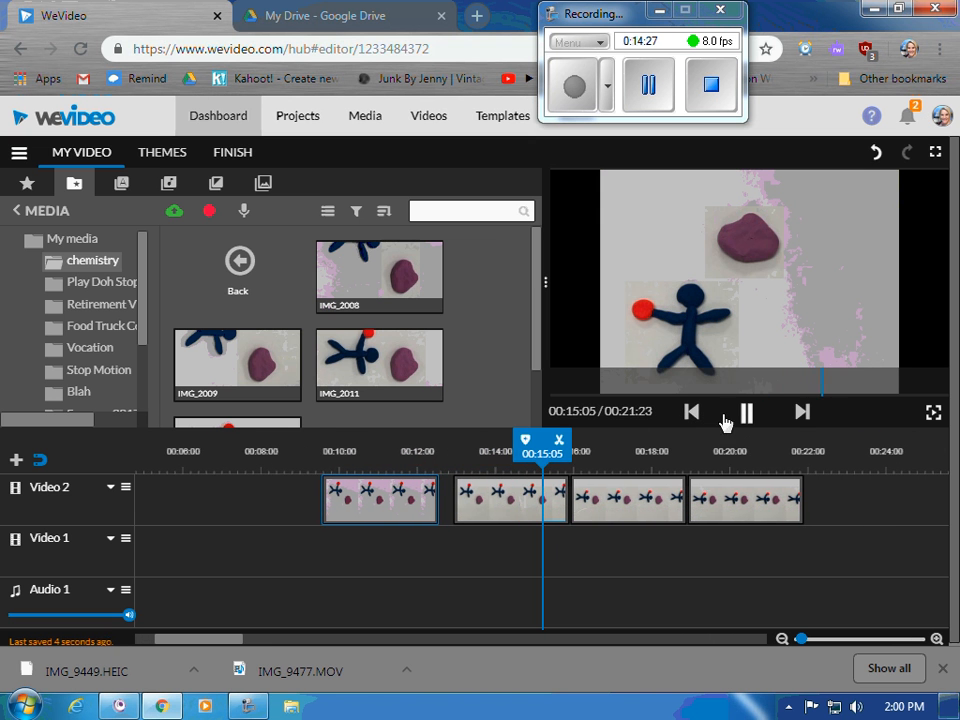
pyautogui.click(725, 424)
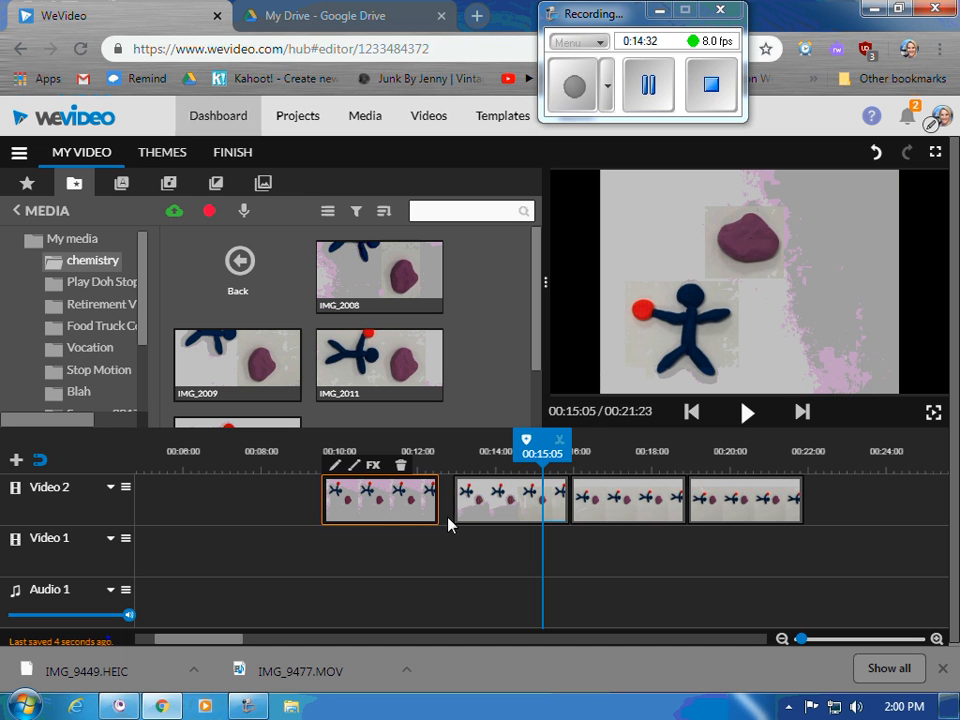
# Close the gaps between the clips on the Video 2 track.
pyautogui.rightClick(370, 488)
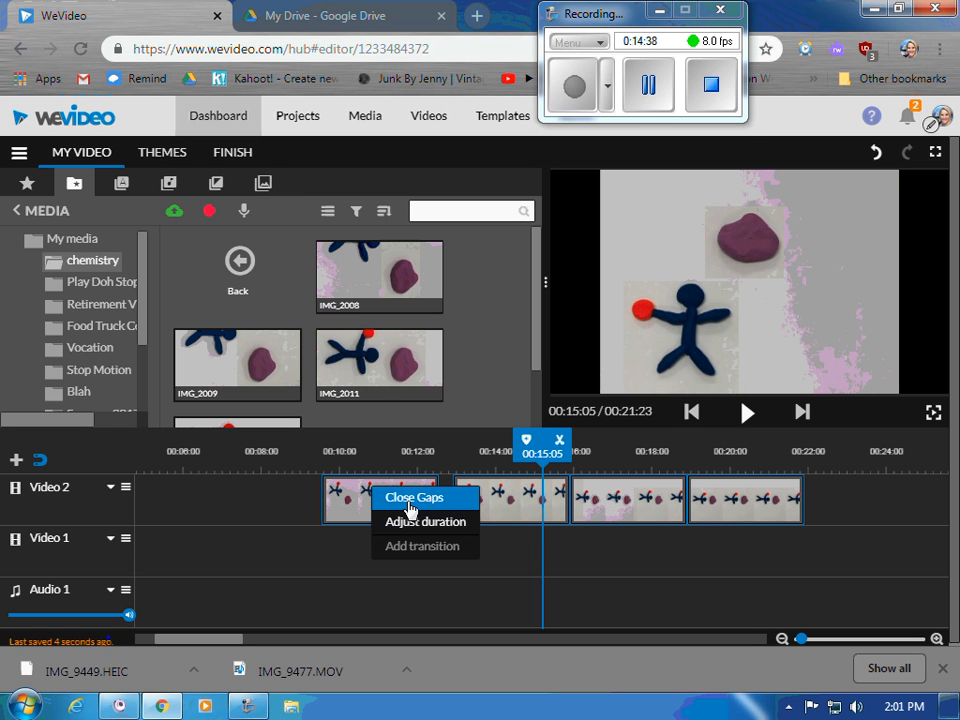
pyautogui.click(408, 498)
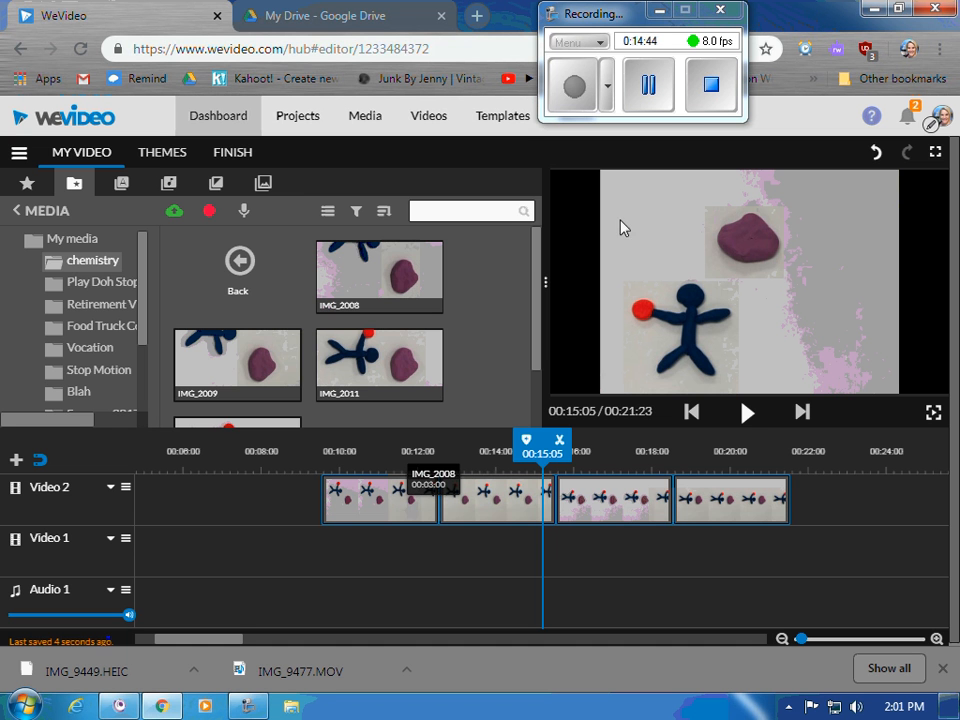
# Add the stock clip "Growing chart graphic animation, Knowledge" to Video 1 starting at 00:06:14 and play back the overlap with the photos.
pyautogui.click(28, 186)
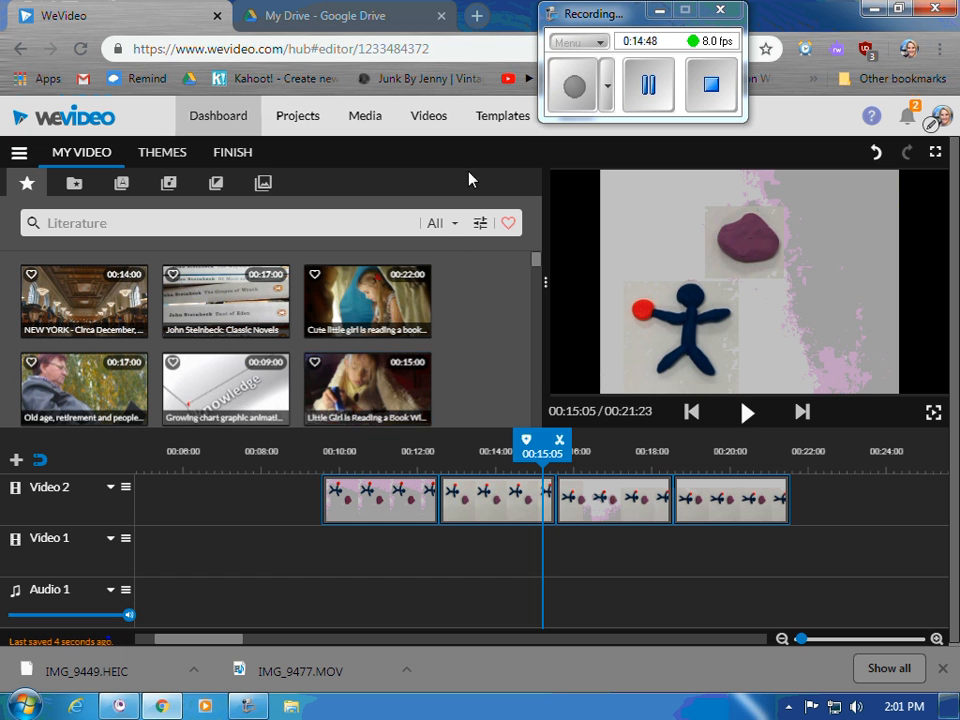
pyautogui.moveTo(220, 377); pyautogui.dragTo(213, 490)
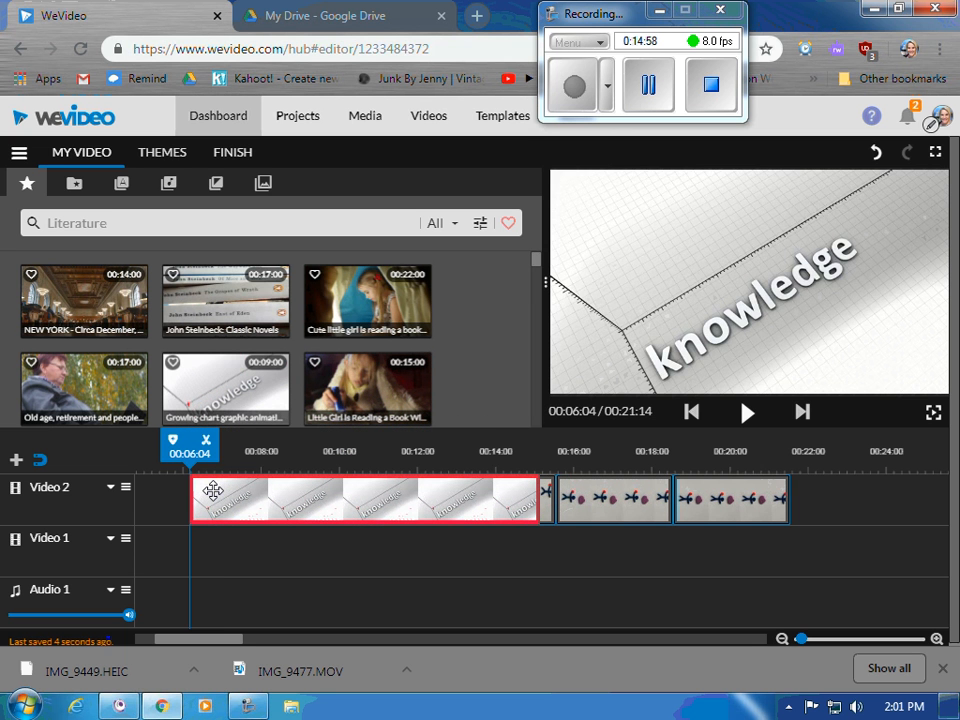
pyautogui.press('Delete')
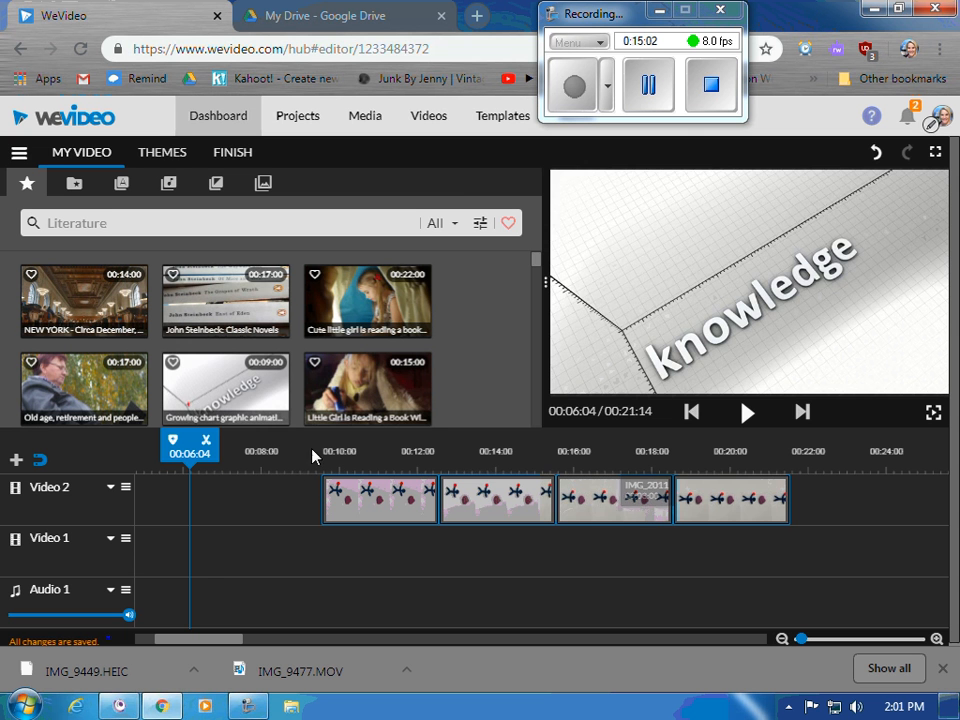
pyautogui.moveTo(226, 390); pyautogui.dragTo(229, 556)
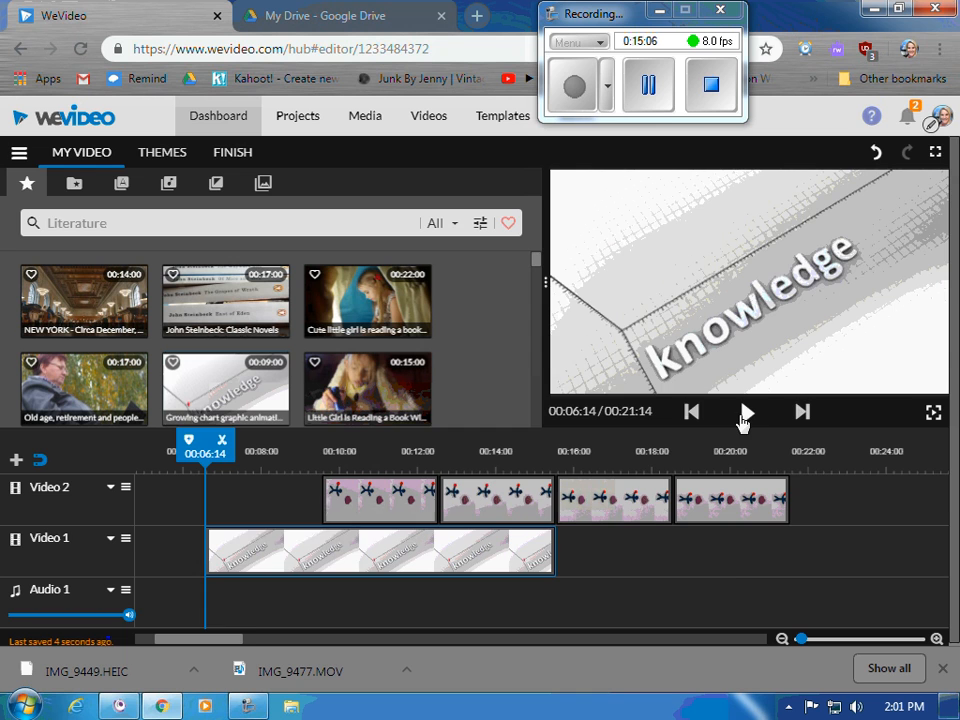
pyautogui.click(745, 422)
pyautogui.moveTo(955, 706)
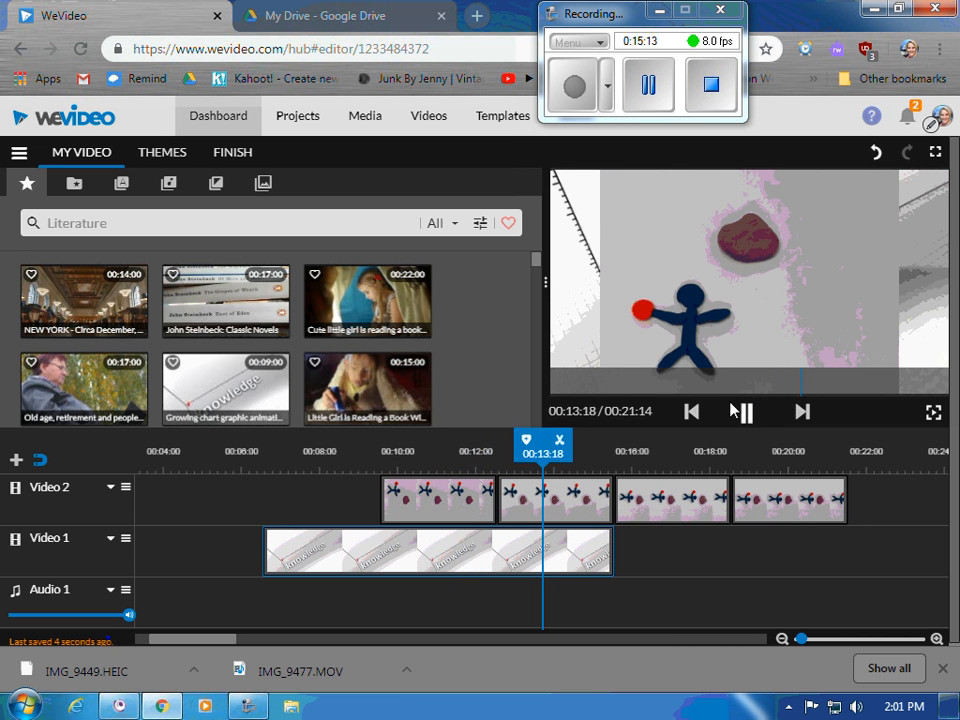
pyautogui.click(746, 415)
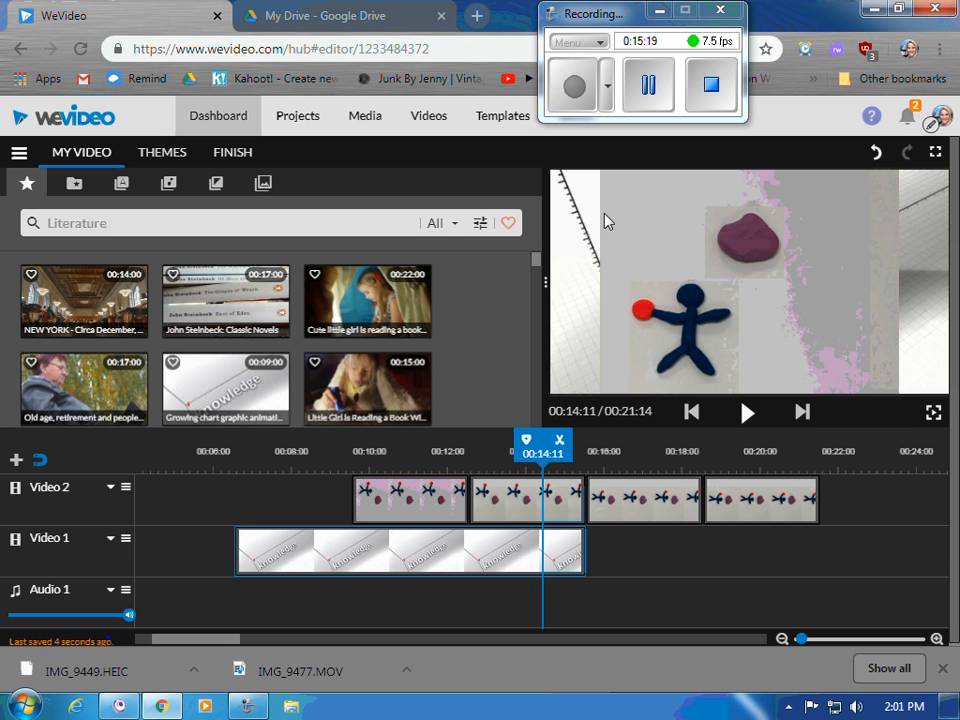
# Move IMG_2008 to start at 00:06:14 and IMG_2009 to start at 00:09:14 on Video 2.
pyautogui.moveTo(370, 497); pyautogui.dragTo(257, 506)
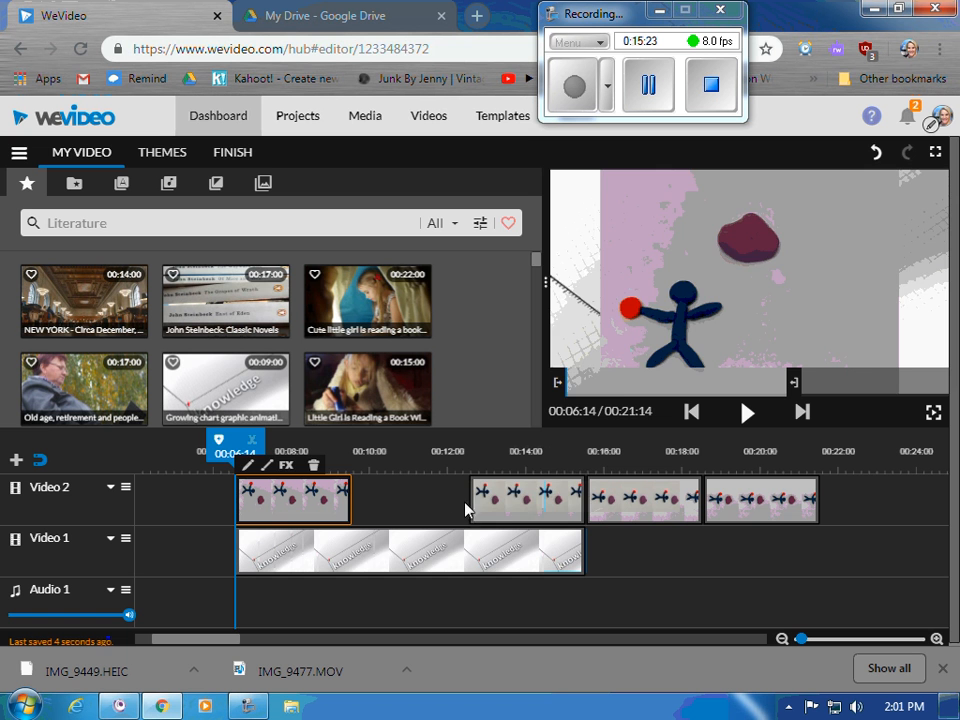
pyautogui.moveTo(470, 505); pyautogui.dragTo(351, 505)
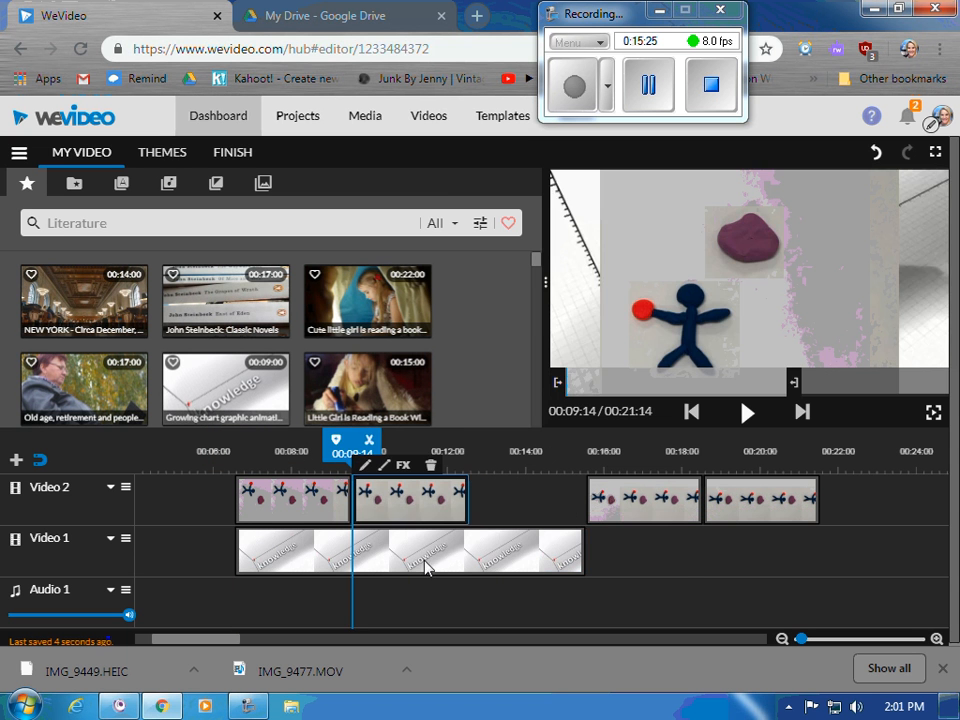
# Move IMG_2008 past the end of the sequence and place the Knowledge clip on Video 2 directly above IMG_2009 on Video 1, both from about 00:05:22.
pyautogui.moveTo(445, 515); pyautogui.dragTo(700, 543)
pyautogui.moveTo(311, 506); pyautogui.dragTo(878, 556)
pyautogui.moveTo(449, 557); pyautogui.dragTo(422, 500)
pyautogui.moveTo(666, 561); pyautogui.dragTo(228, 549)
# Play back the section where the Knowledge clip sits above the IMG_2009 photo.
pyautogui.click(693, 413)
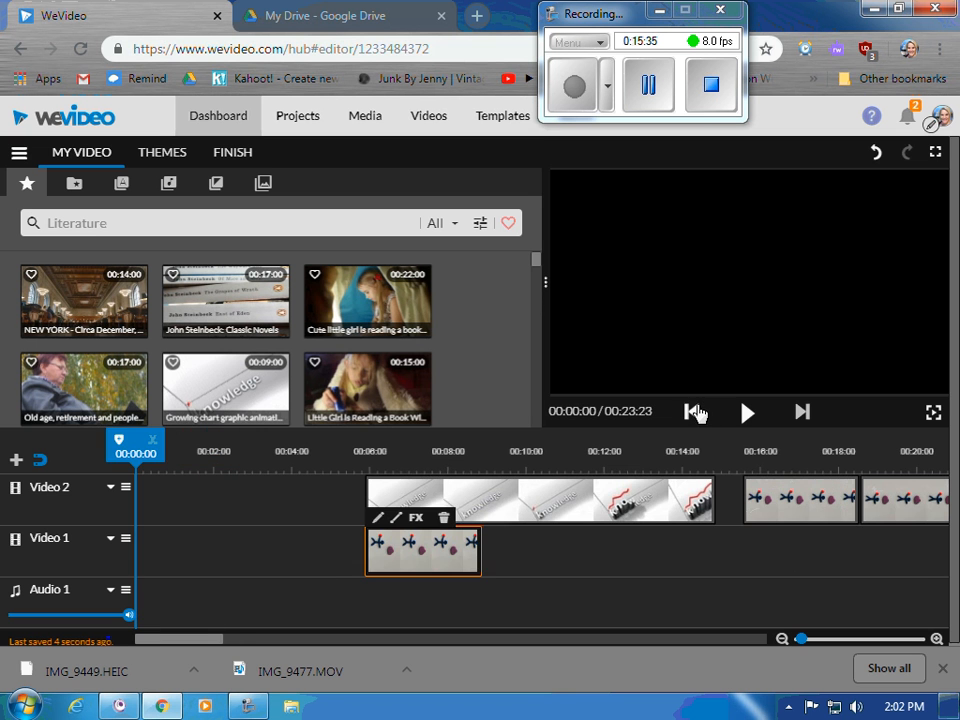
pyautogui.moveTo(147, 459); pyautogui.dragTo(362, 450)
pyautogui.click(745, 413)
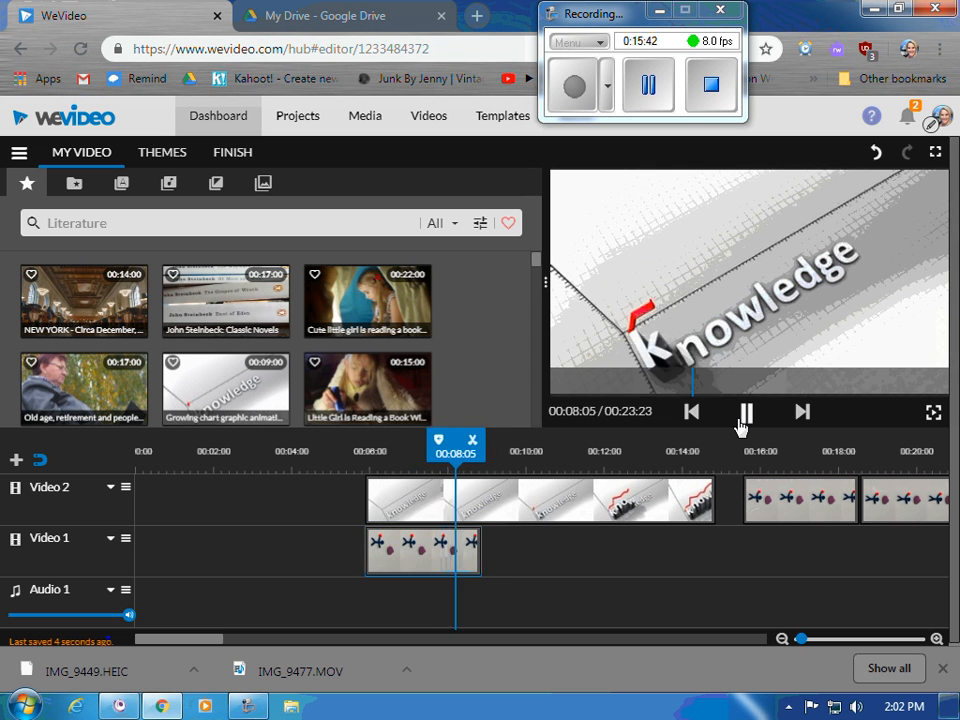
pyautogui.click(741, 424)
# Return the Knowledge clip to Video 1 and IMG_2009 to Video 2 at 00:07:07, so that the Knowledge clip begins where the photo ends.
pyautogui.click(388, 553)
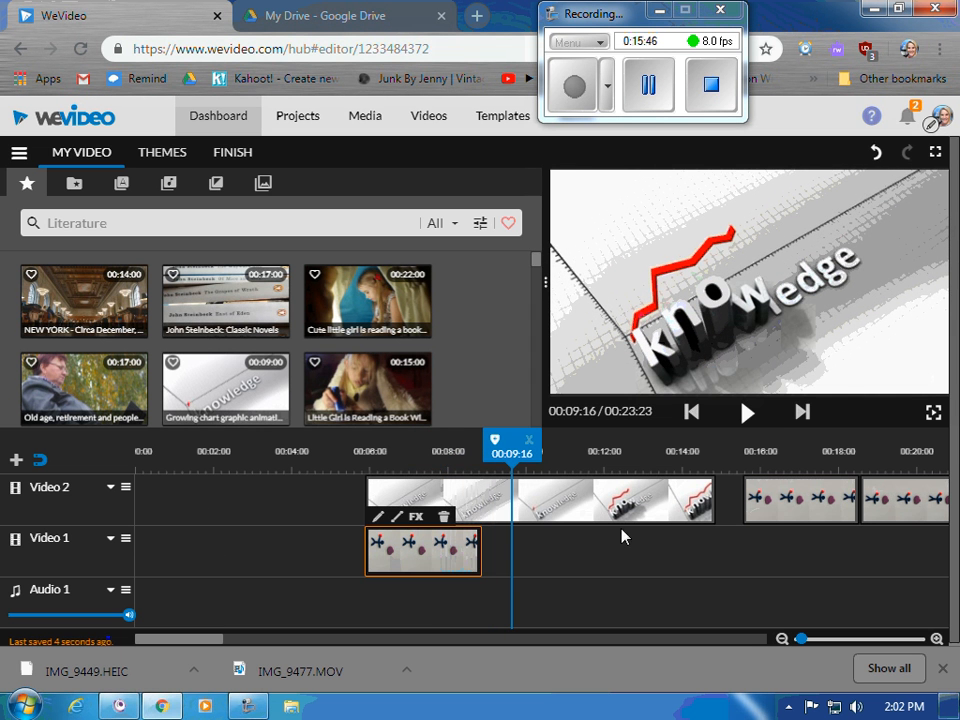
pyautogui.moveTo(612, 504); pyautogui.dragTo(684, 568)
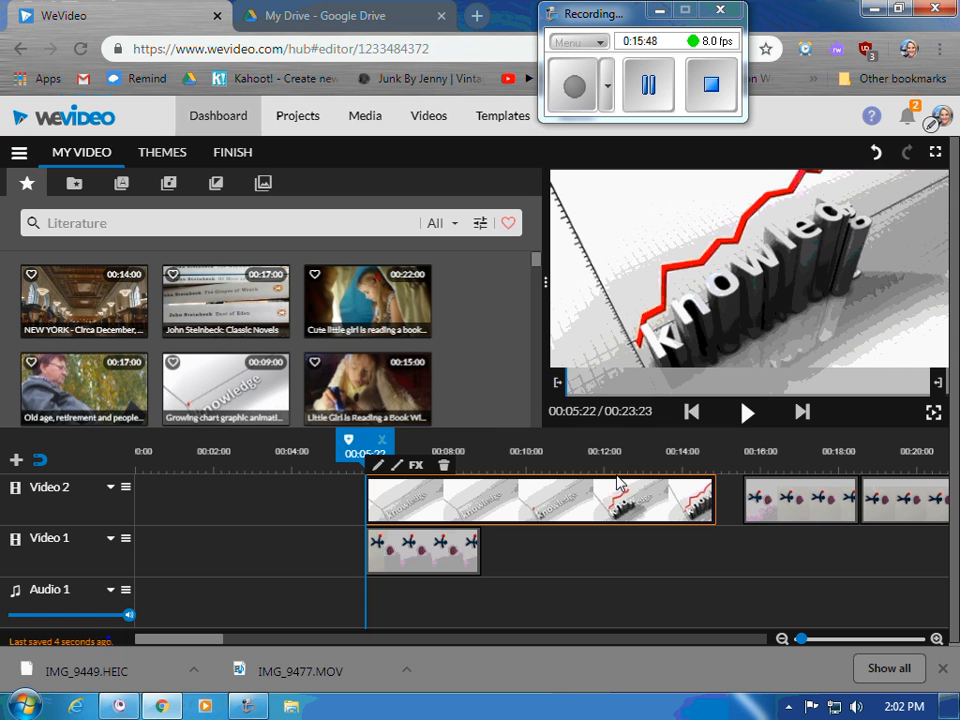
pyautogui.moveTo(618, 484); pyautogui.dragTo(791, 552)
pyautogui.moveTo(435, 572); pyautogui.dragTo(485, 512)
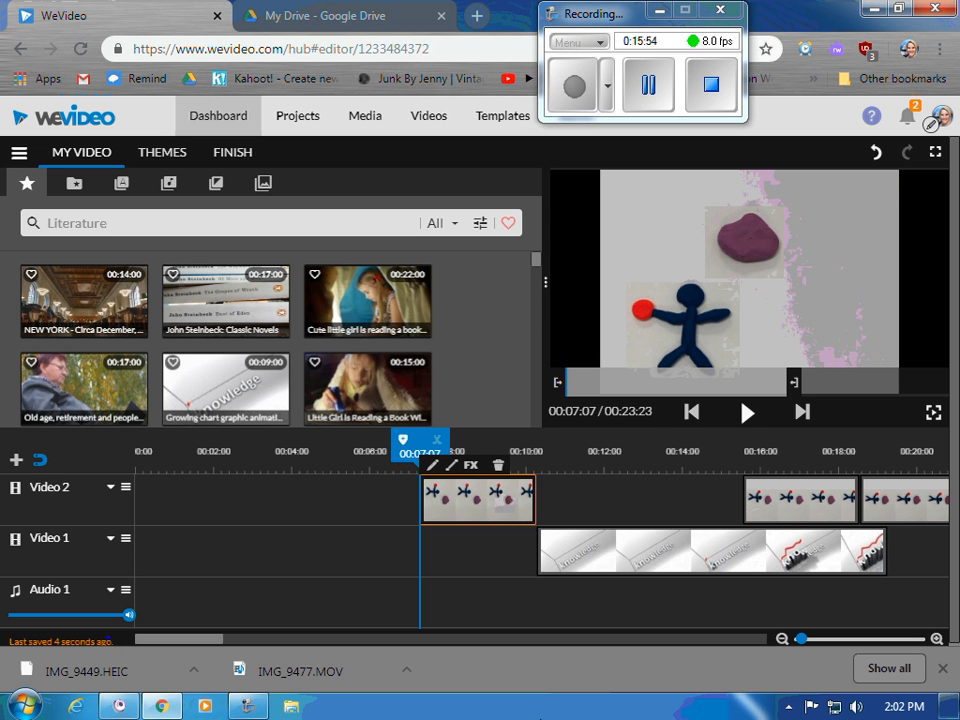
# Preview the Snippet - Quote motion text template.
pyautogui.click(73, 186)
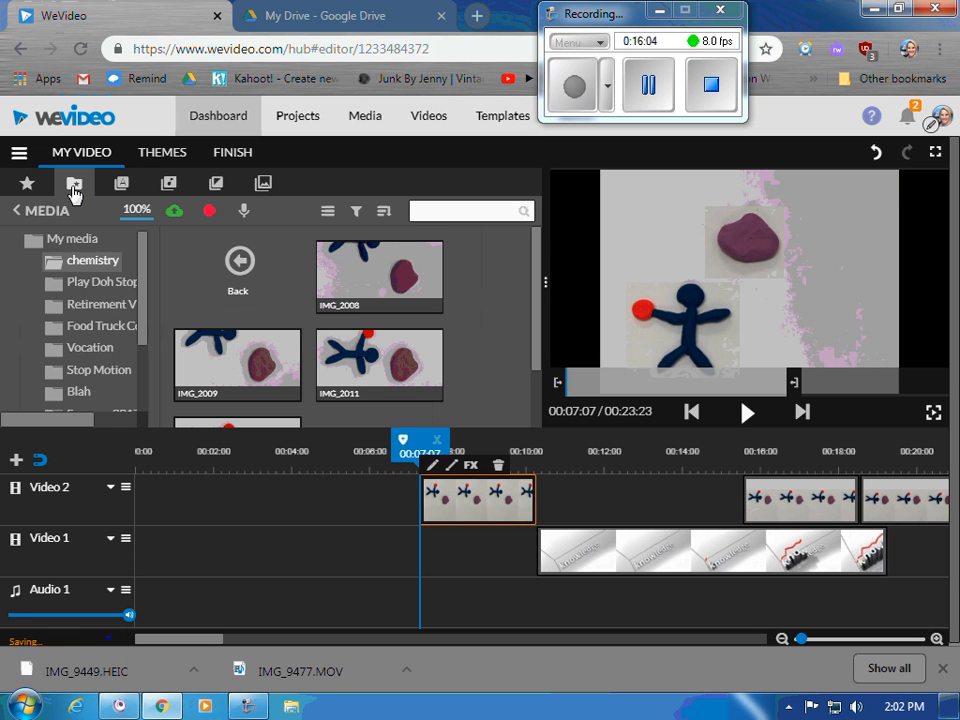
pyautogui.click(131, 188)
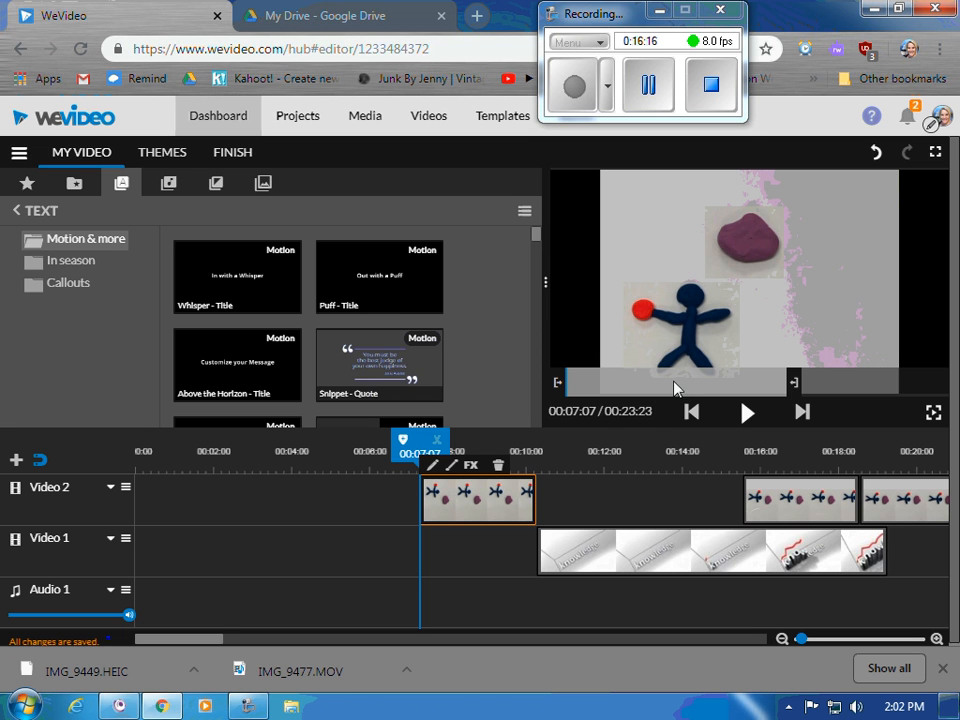
pyautogui.click(354, 341)
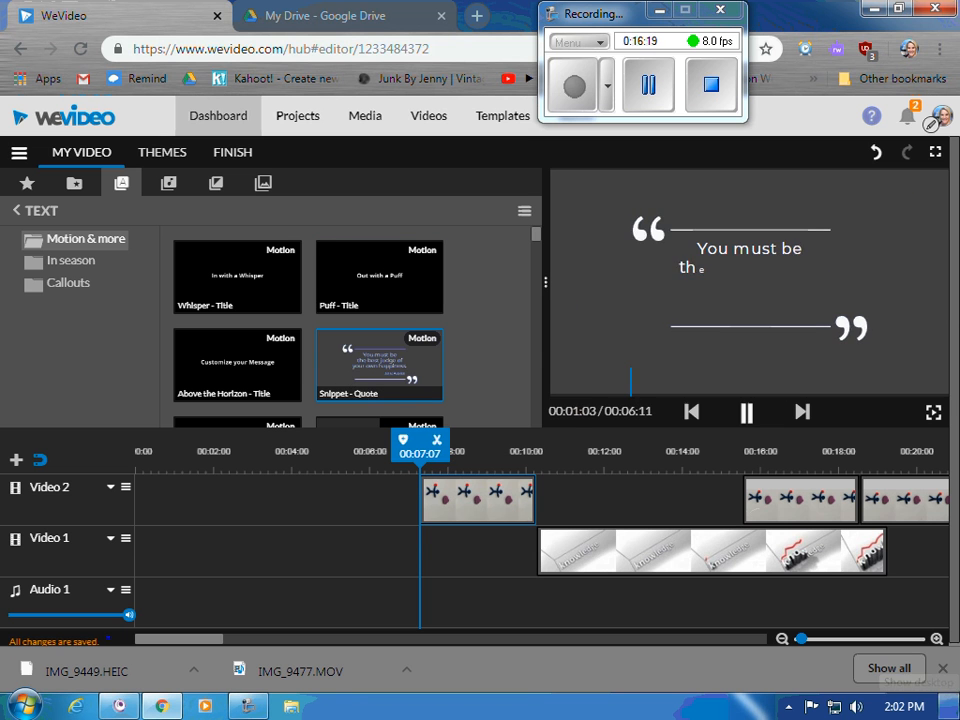
pyautogui.moveTo(955, 706)
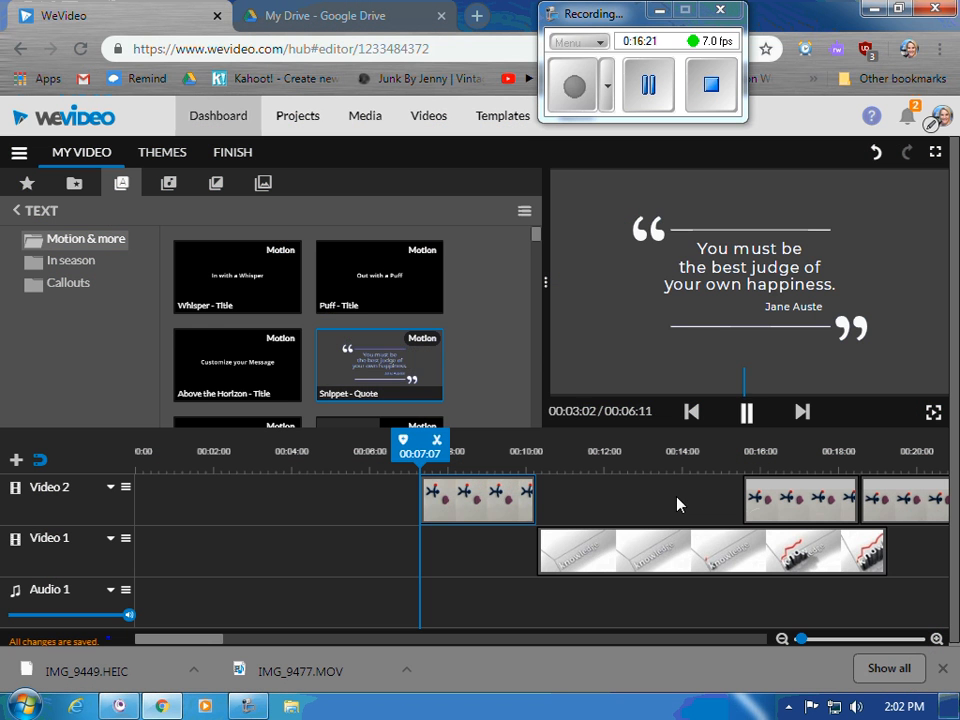
# Add the Shapes - Title text template at the start of Video 2 and play it back.
pyautogui.scroll(-3, 332, 342)
pyautogui.scroll(-1, 332, 342)
pyautogui.scroll(1, 332, 342)
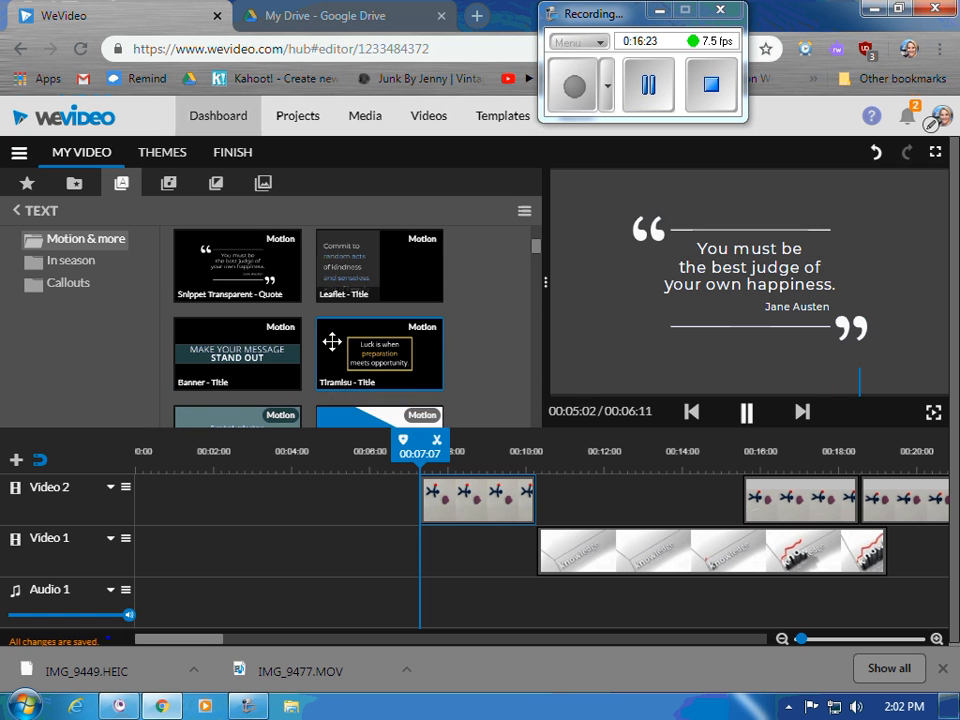
pyautogui.click(384, 416)
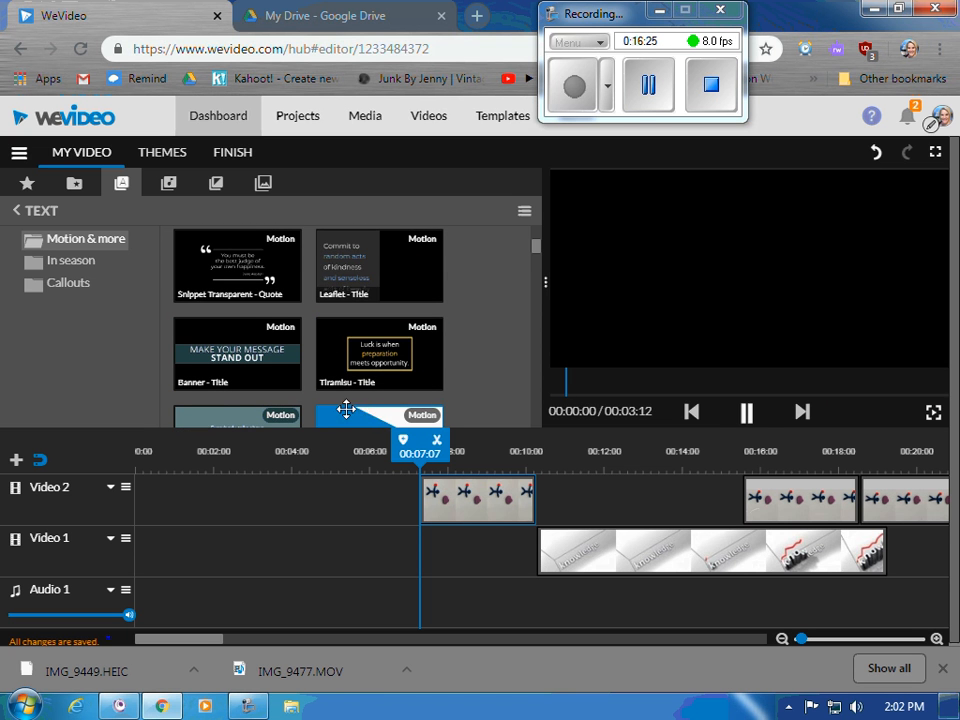
pyautogui.scroll(-1, 350, 340)
pyautogui.moveTo(350, 340); pyautogui.dragTo(167, 507)
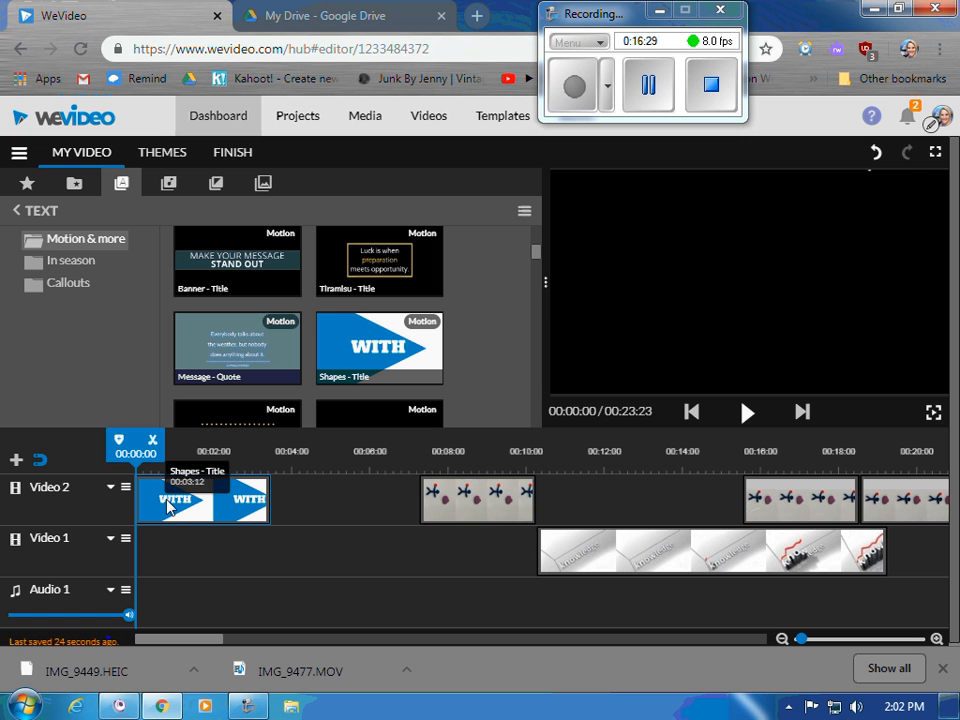
pyautogui.click(746, 414)
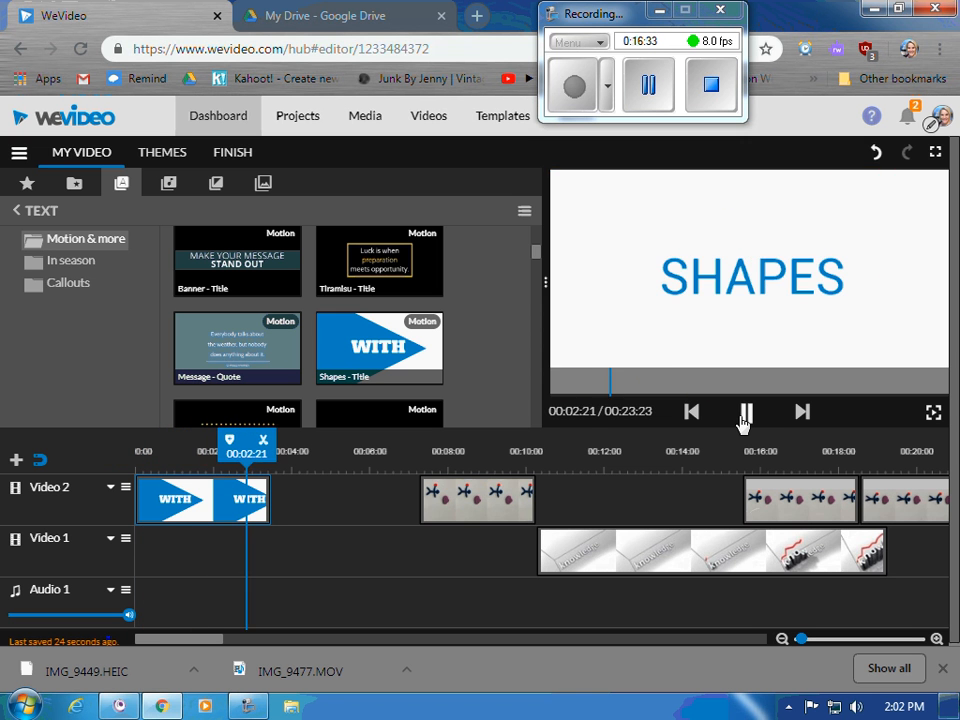
pyautogui.click(742, 420)
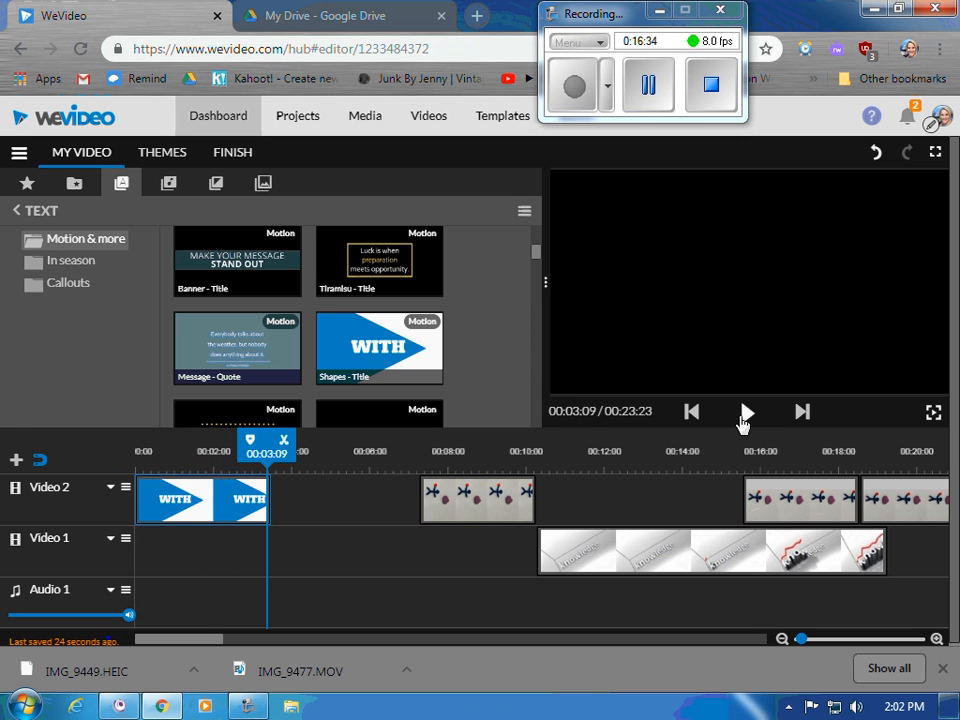
# Open the Shapes - Title clip for editing and set its three text lines to Food, Chemistry and Project.
pyautogui.doubleClick(172, 510)
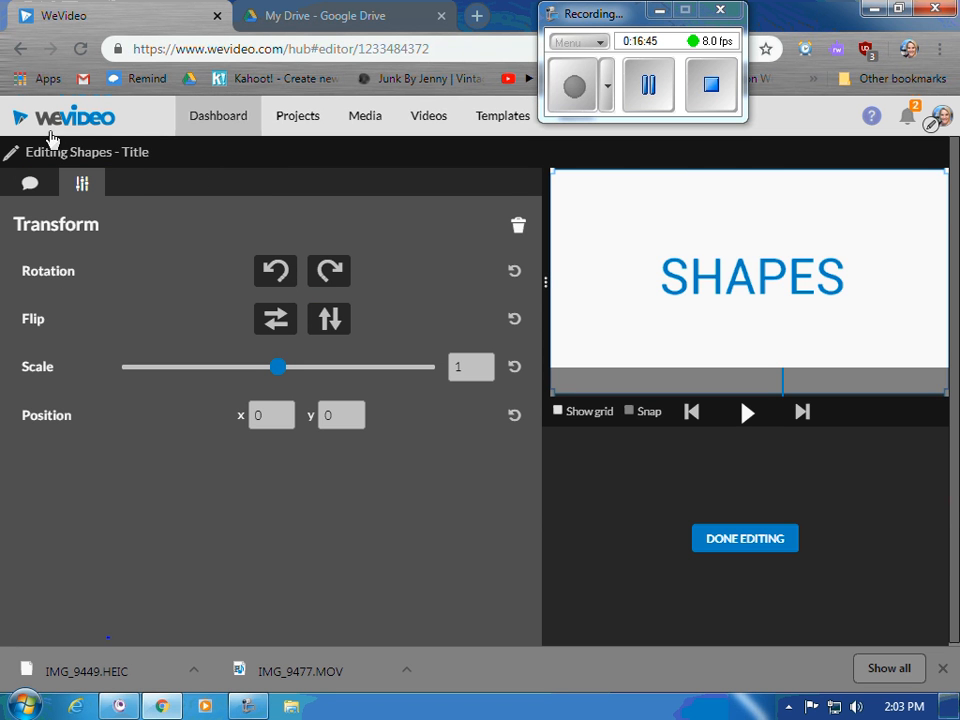
pyautogui.click(29, 184)
pyautogui.click(80, 188)
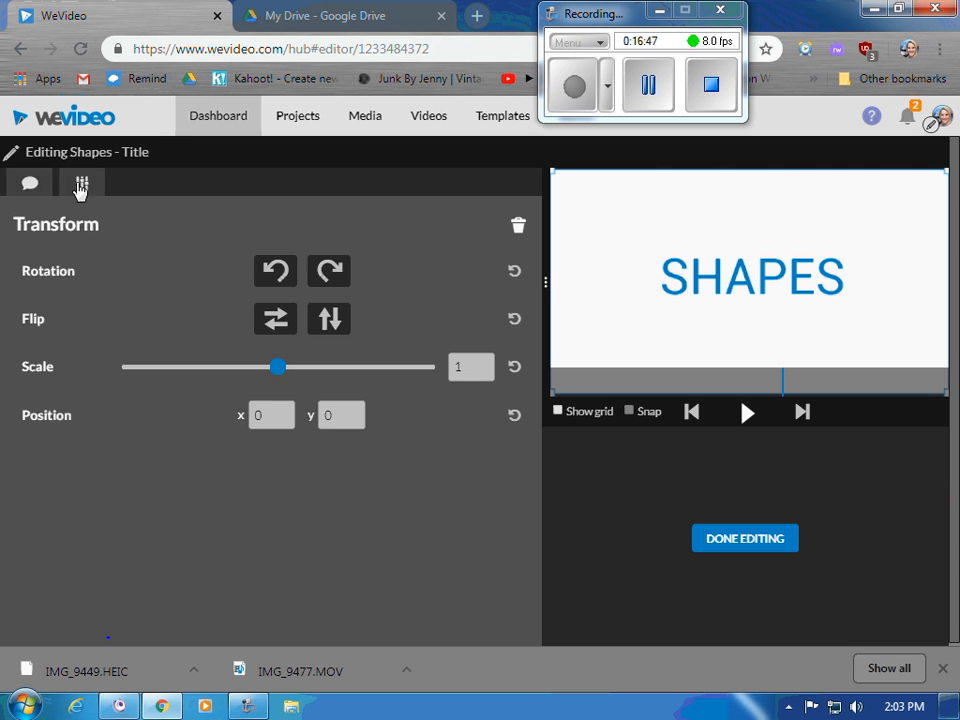
pyautogui.click(40, 186)
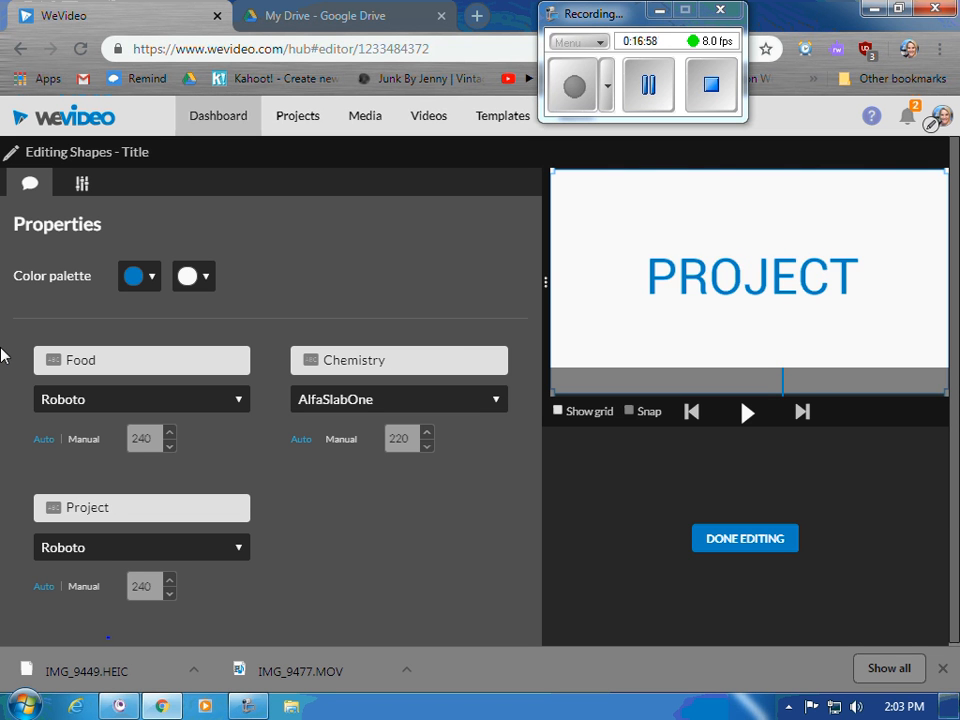
# Change the title's blue palette color to dark red, rgb(91, 15, 0), and finish editing.
pyautogui.click(155, 280)
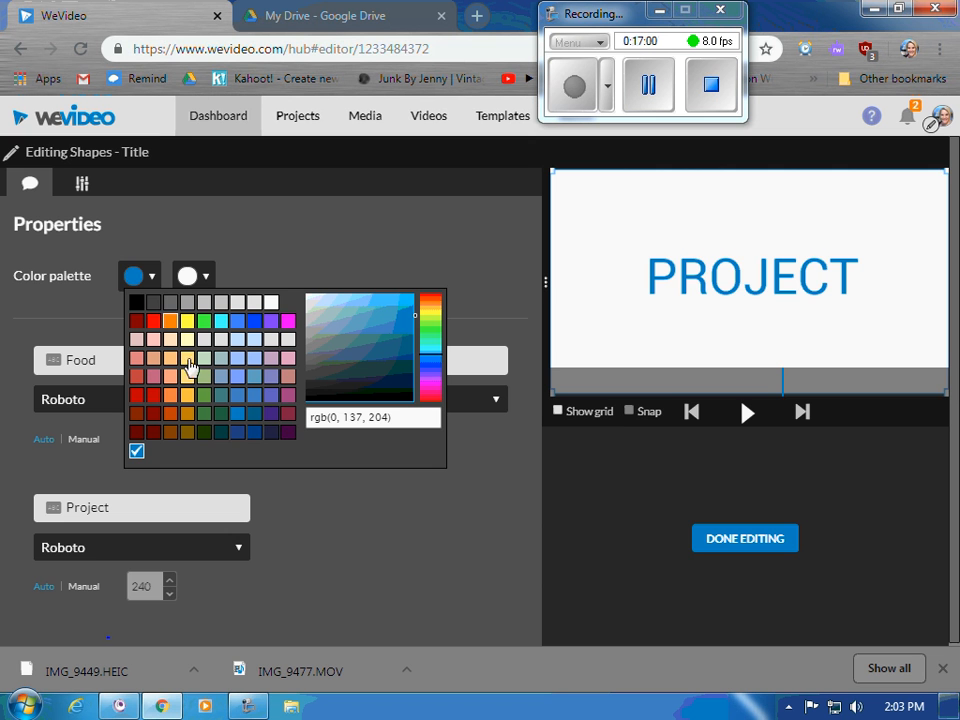
pyautogui.click(136, 432)
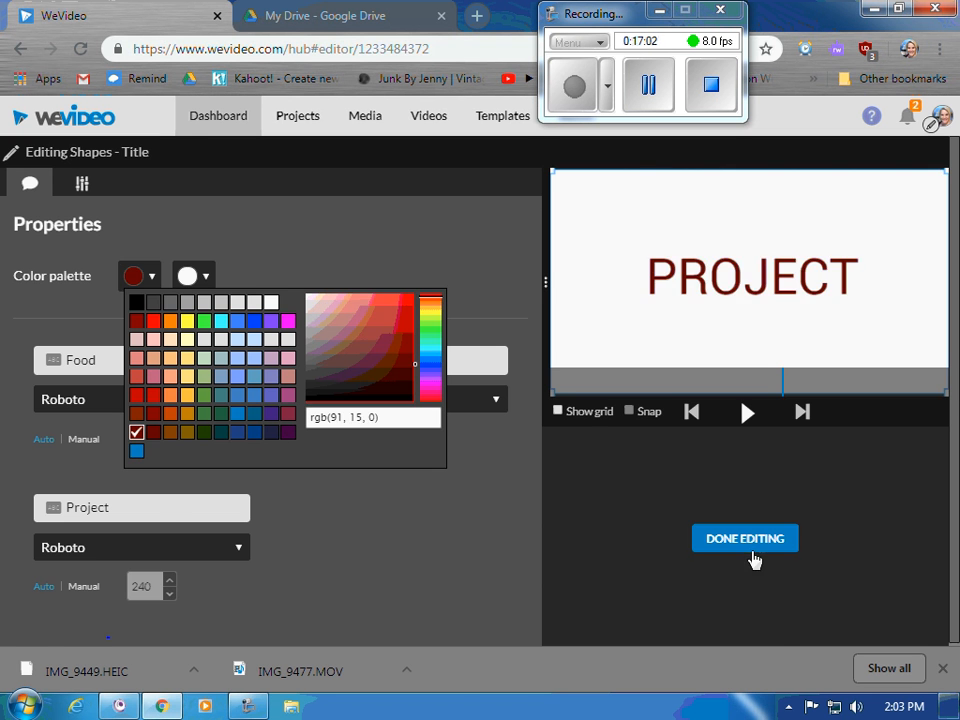
pyautogui.click(745, 540)
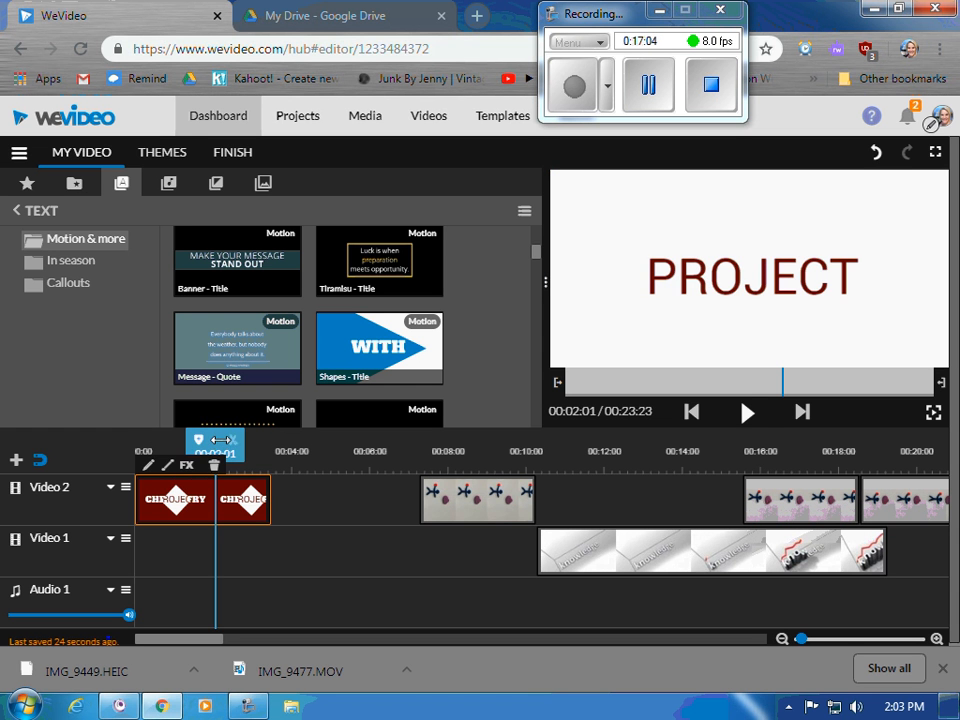
# Play back the edited title from the beginning of the timeline.
pyautogui.moveTo(215, 441); pyautogui.dragTo(136, 450)
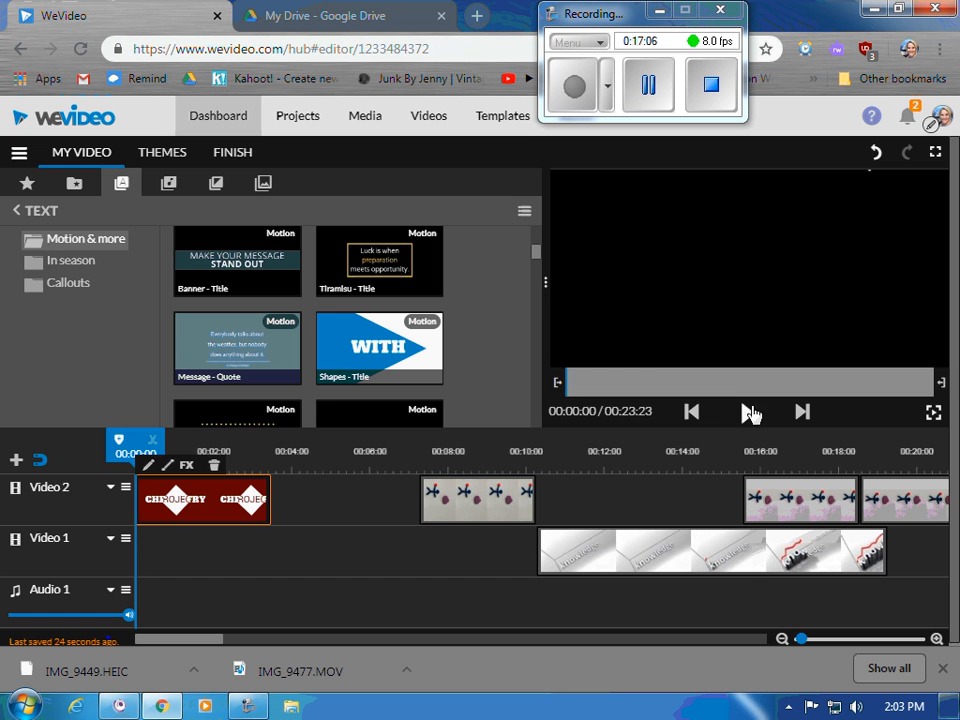
pyautogui.click(748, 413)
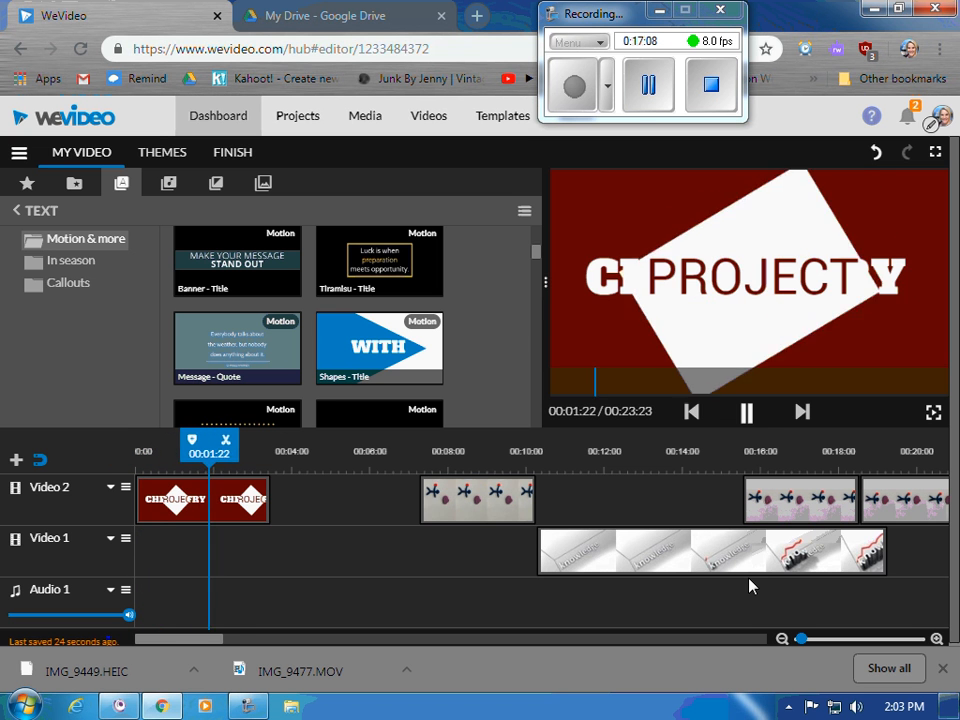
pyautogui.click(748, 413)
# Move IMG_2009 directly after the title on Video 2 and align the Knowledge clip's start beneath it on Video 1.
pyautogui.moveTo(448, 516); pyautogui.dragTo(300, 512)
pyautogui.click(565, 557)
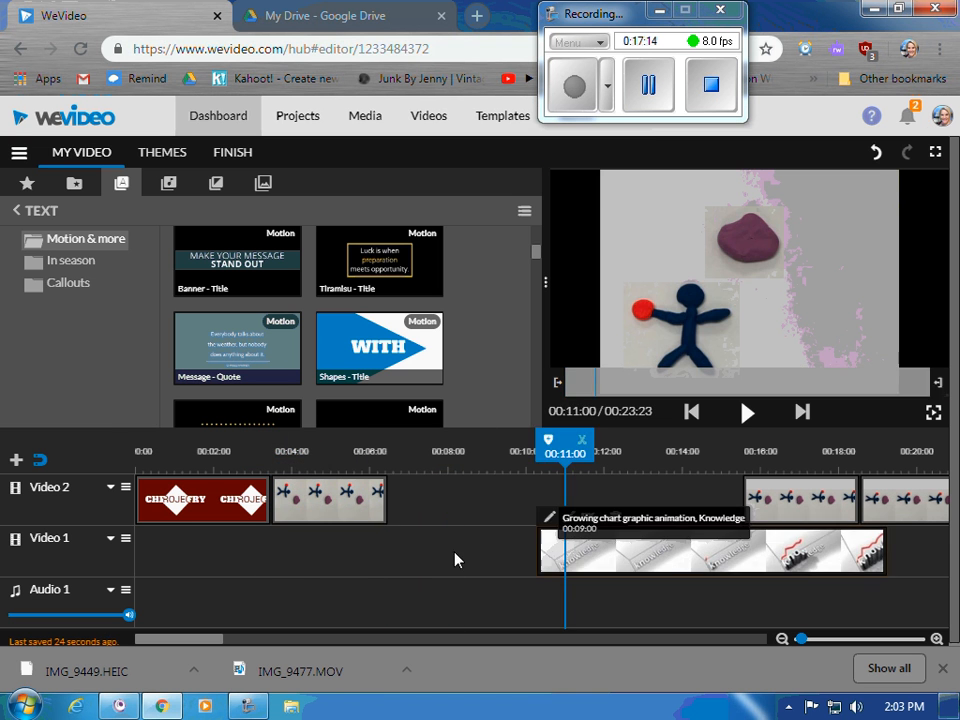
pyautogui.moveTo(455, 553); pyautogui.dragTo(300, 549)
# Move IMG_2011 and IMG_2012 together to start at 00:06:12 on Video 2, directly after IMG_2009.
pyautogui.click(757, 497)
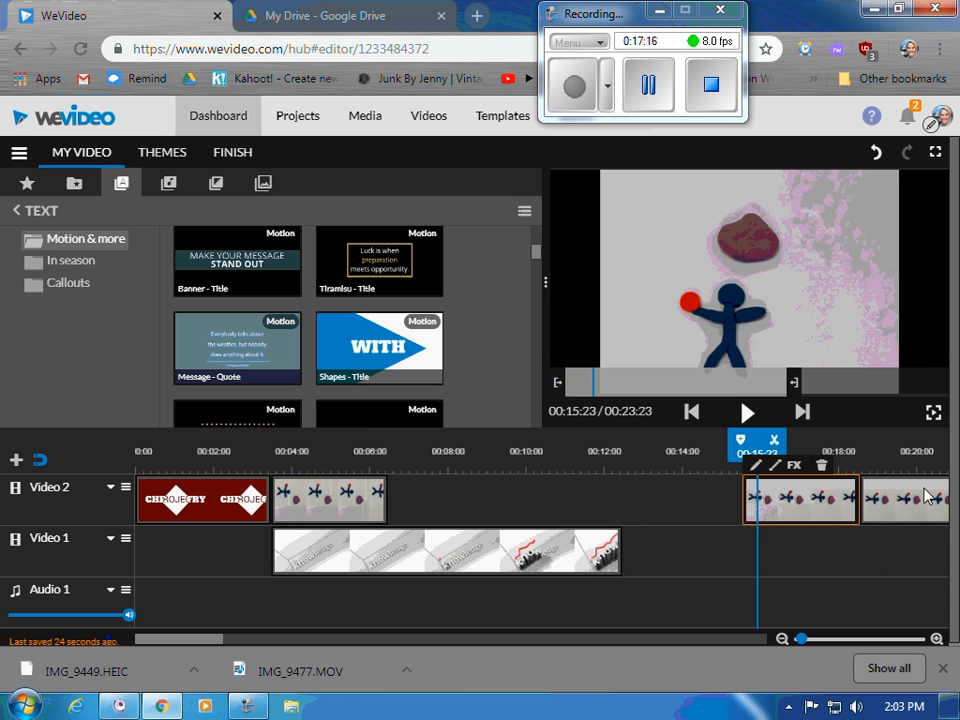
pyautogui.moveTo(821, 510); pyautogui.dragTo(461, 505)
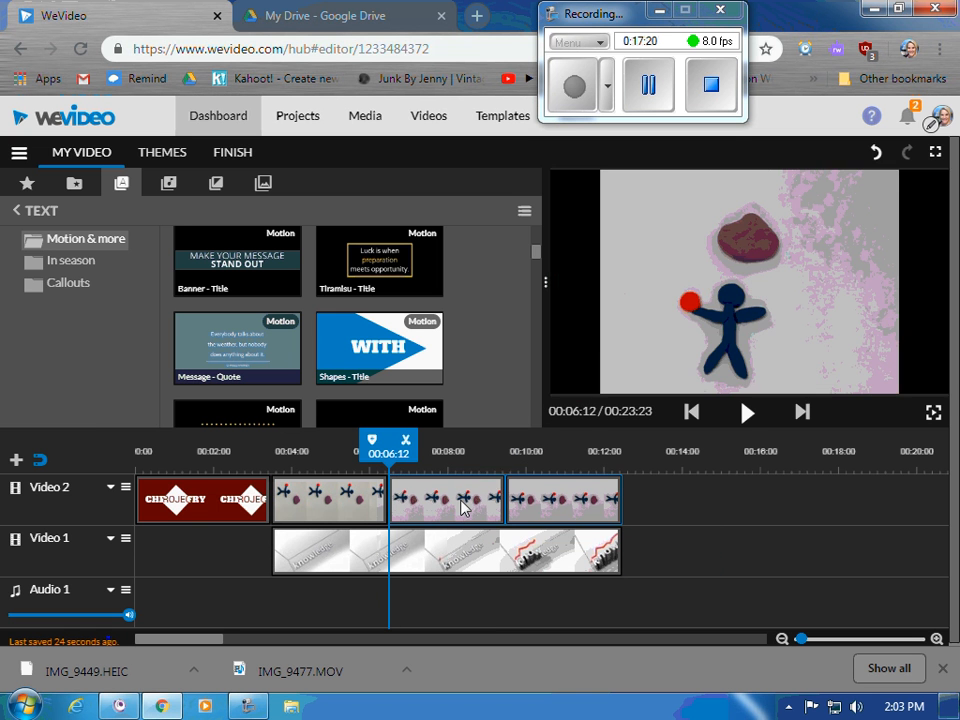
# Open the Chemistry Project title's properties to review its text and colors, and close the editor without changes.
pyautogui.click(173, 497)
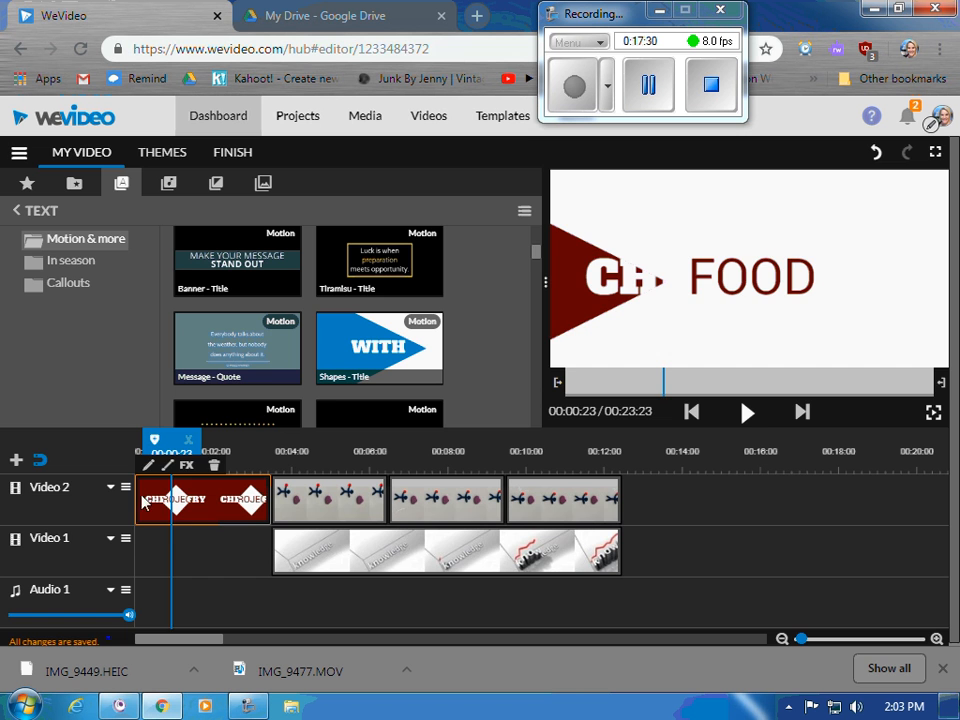
pyautogui.doubleClick(143, 503)
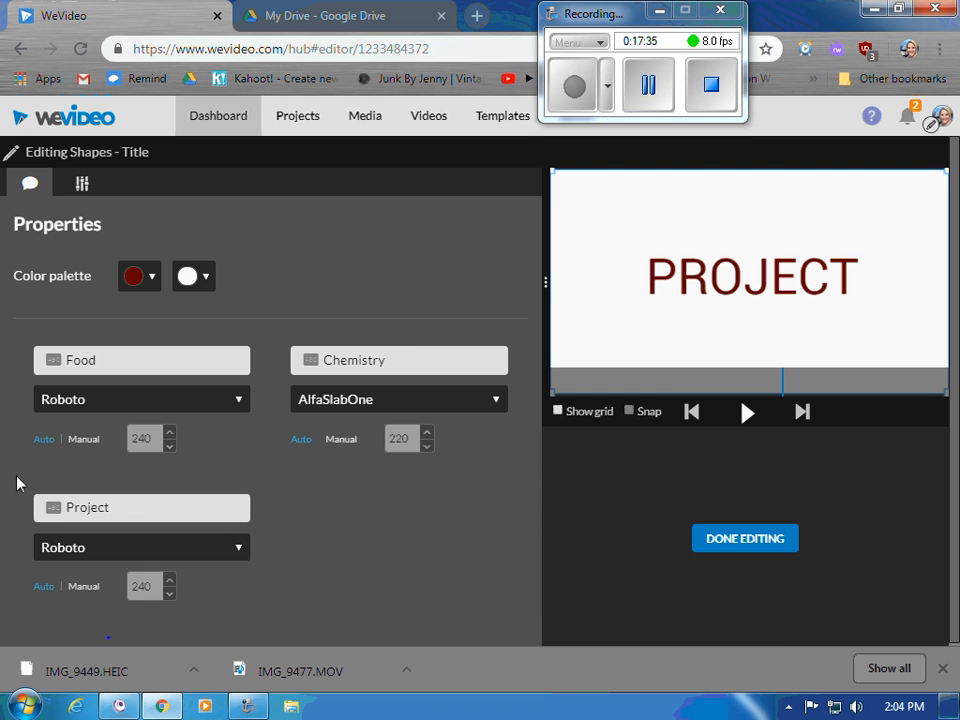
pyautogui.click(744, 545)
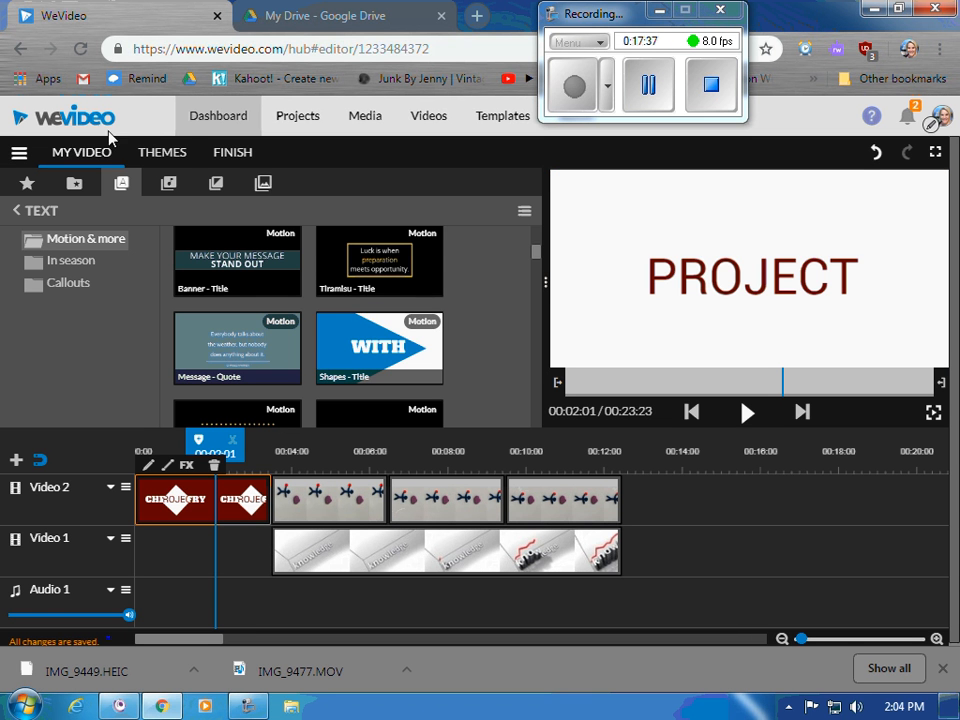
# Add the Whisper - Title at the start of Video 1, enter a byline with the creators' names, and finish editing.
pyautogui.scroll(3, 263, 331)
pyautogui.scroll(-3, 263, 331)
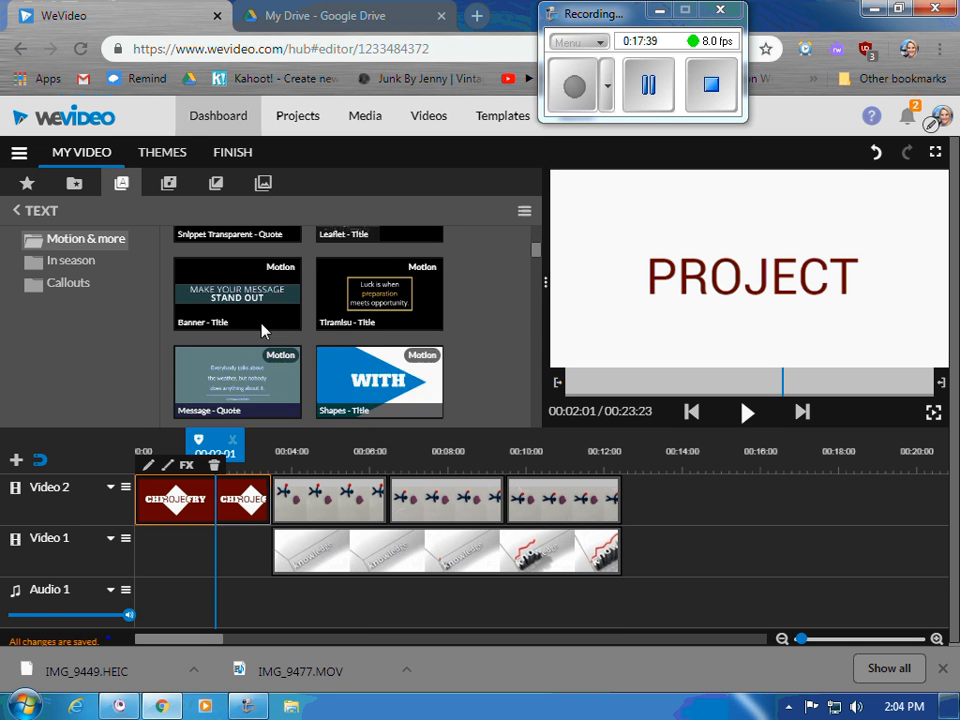
pyautogui.scroll(3, 263, 331)
pyautogui.click(257, 281)
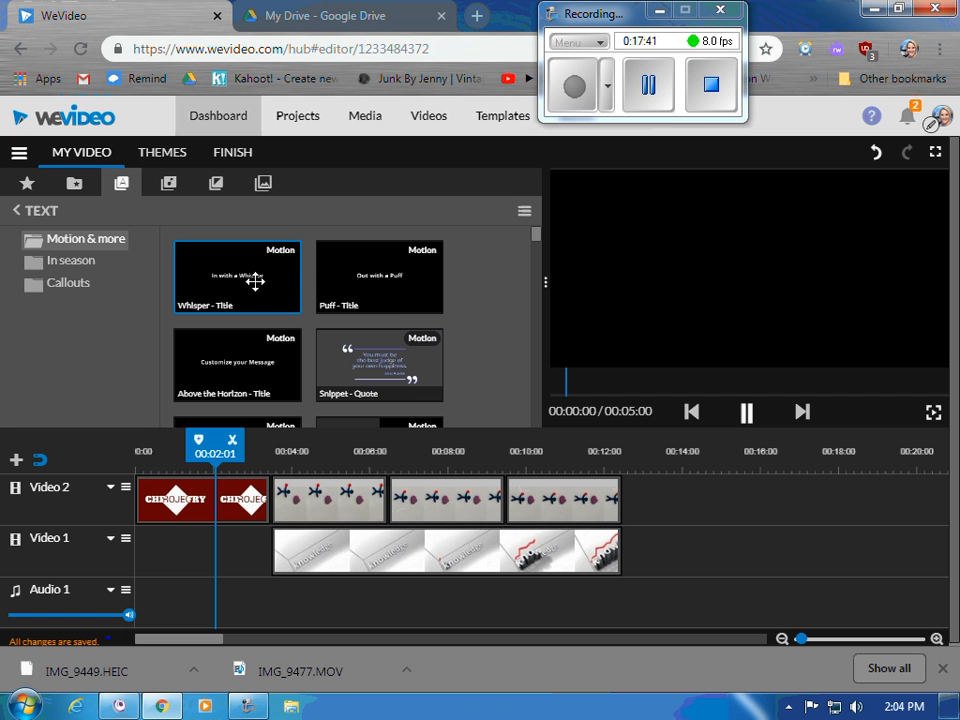
pyautogui.moveTo(257, 281); pyautogui.dragTo(163, 553)
pyautogui.click(166, 557)
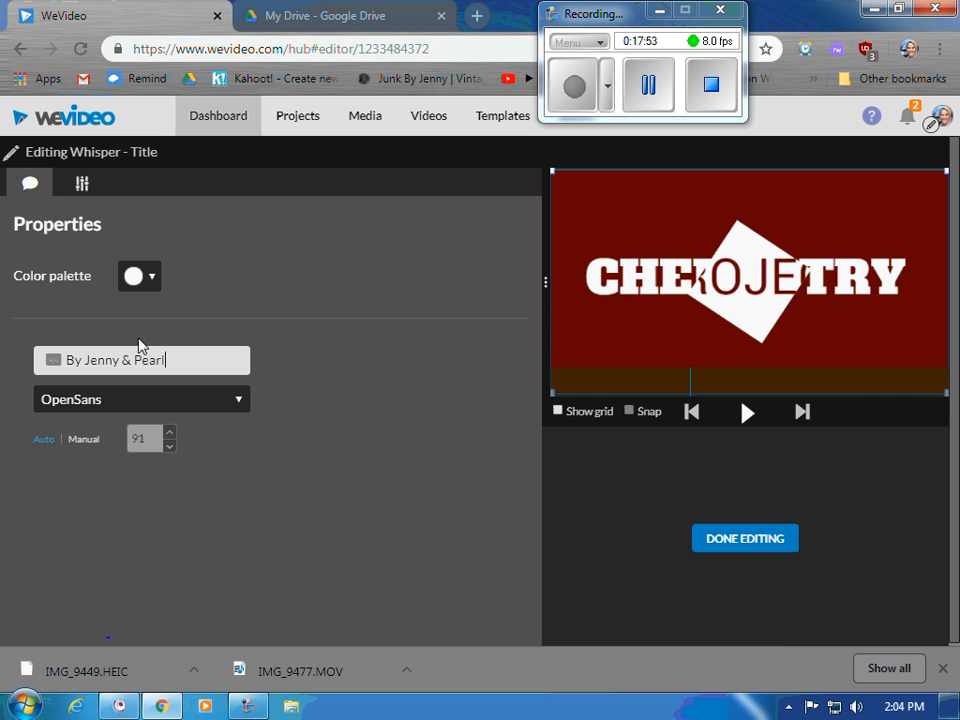
pyautogui.click(776, 538)
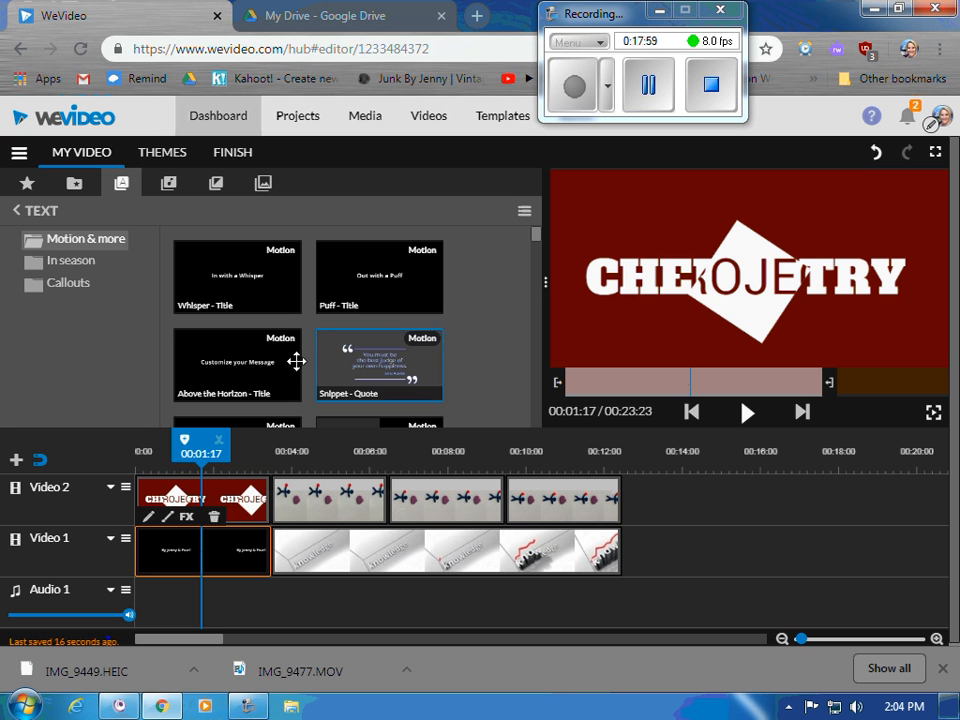
# Play back the opening from near the start of the timeline to check the two overlapping titles.
pyautogui.moveTo(201, 448); pyautogui.dragTo(146, 448)
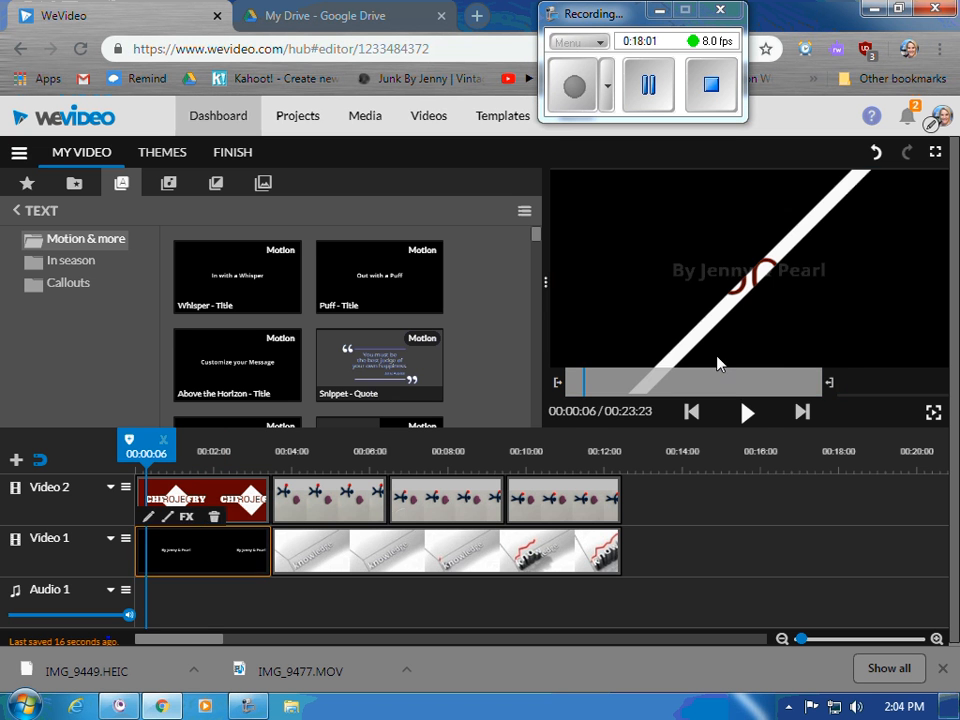
pyautogui.click(750, 416)
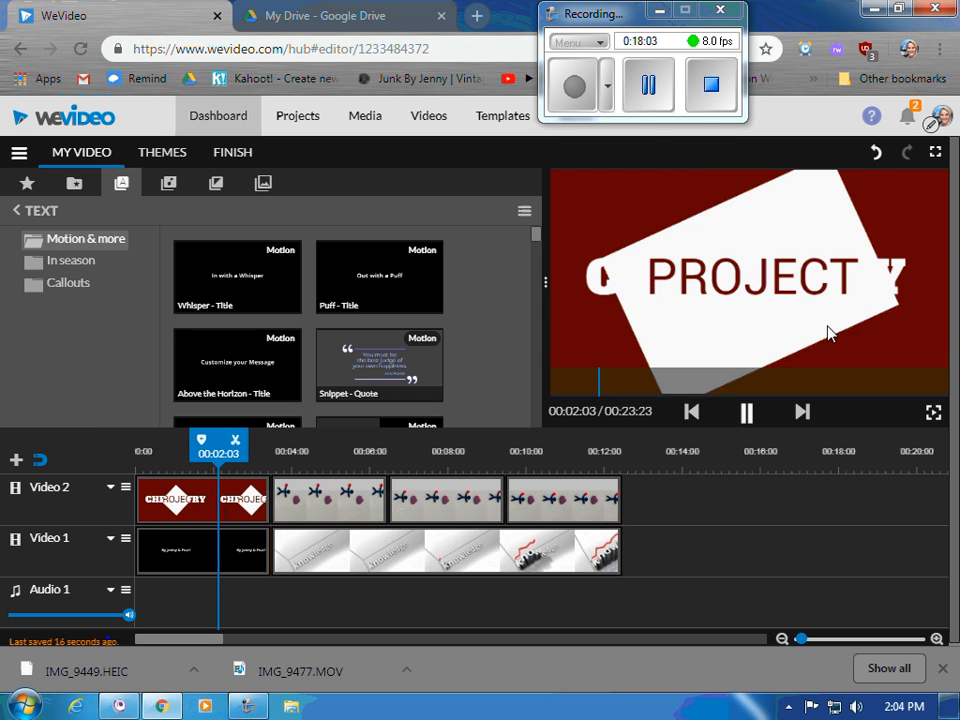
pyautogui.click(748, 418)
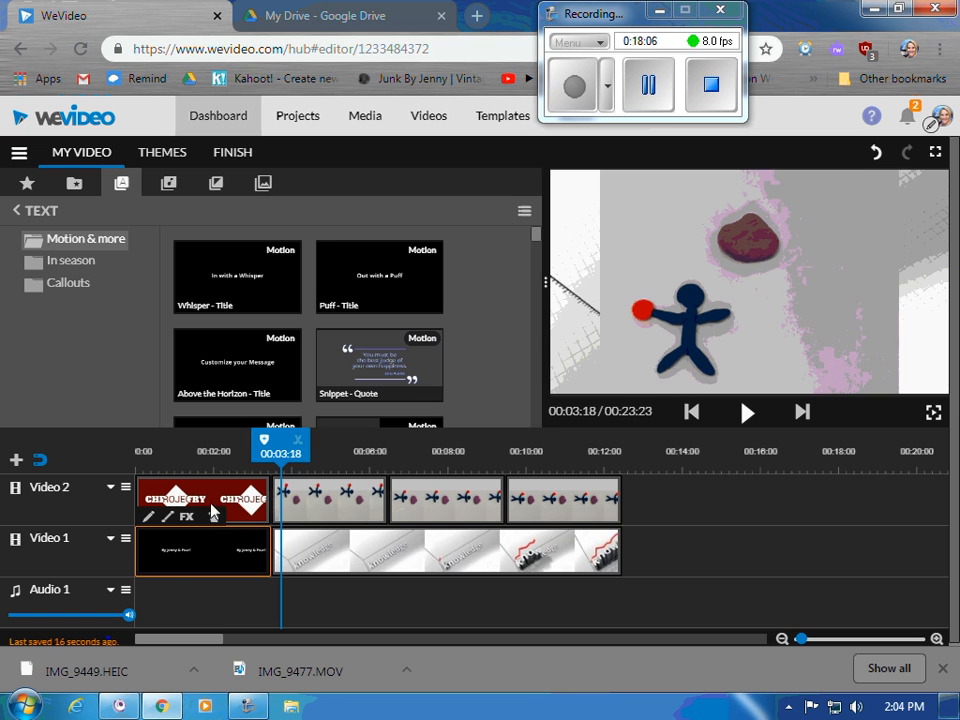
# Swap the two opening titles so the Whisper byline is on Video 2 above the Chemistry Project title on Video 1.
pyautogui.moveTo(231, 553); pyautogui.dragTo(812, 555)
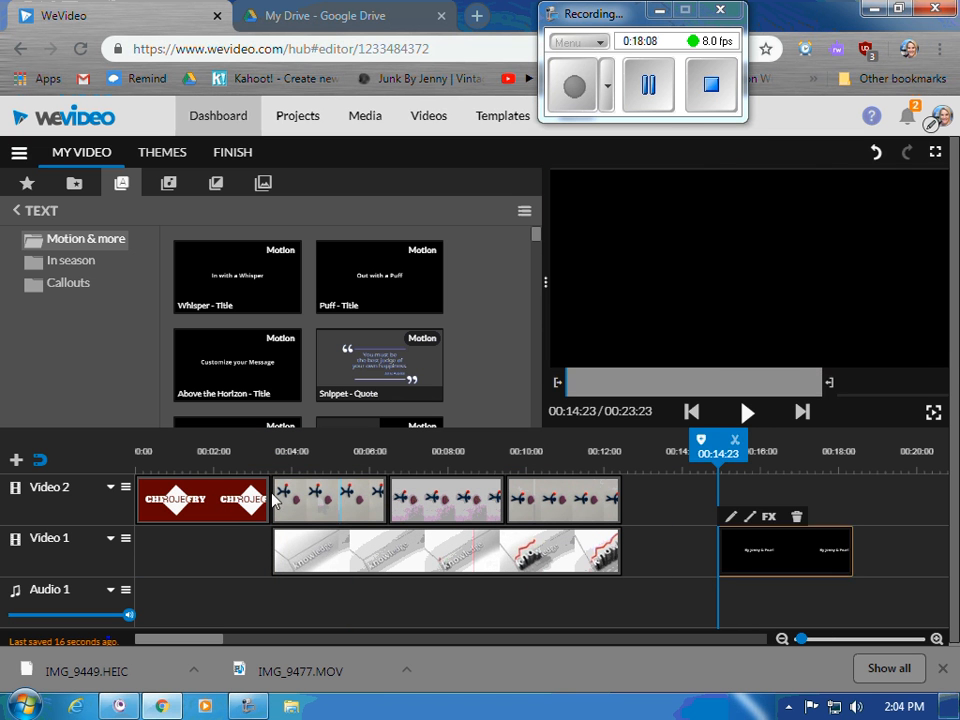
pyautogui.moveTo(229, 512); pyautogui.dragTo(231, 549)
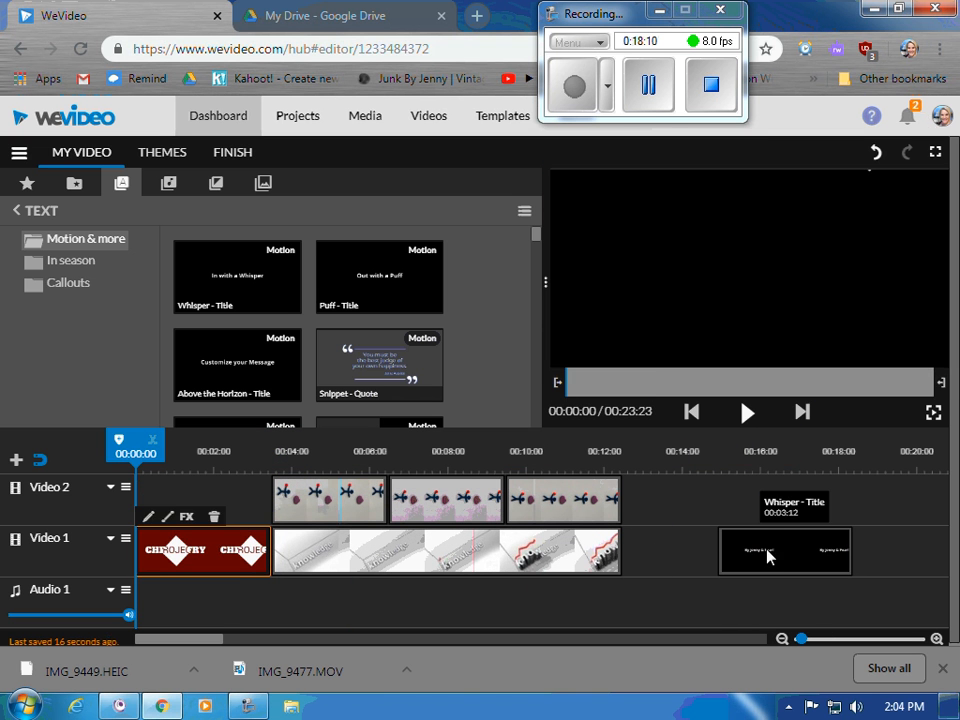
pyautogui.moveTo(767, 557); pyautogui.dragTo(185, 521)
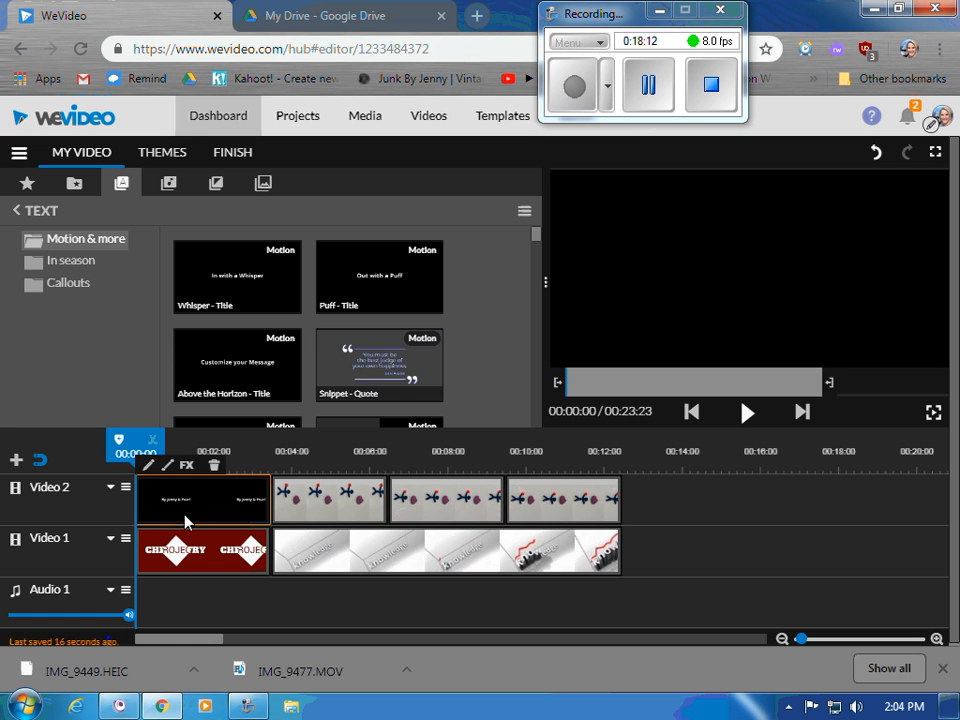
# Move the byline text below the Chemistry Project wording in the frame, change its palette color, and finish editing.
pyautogui.doubleClick(184, 512)
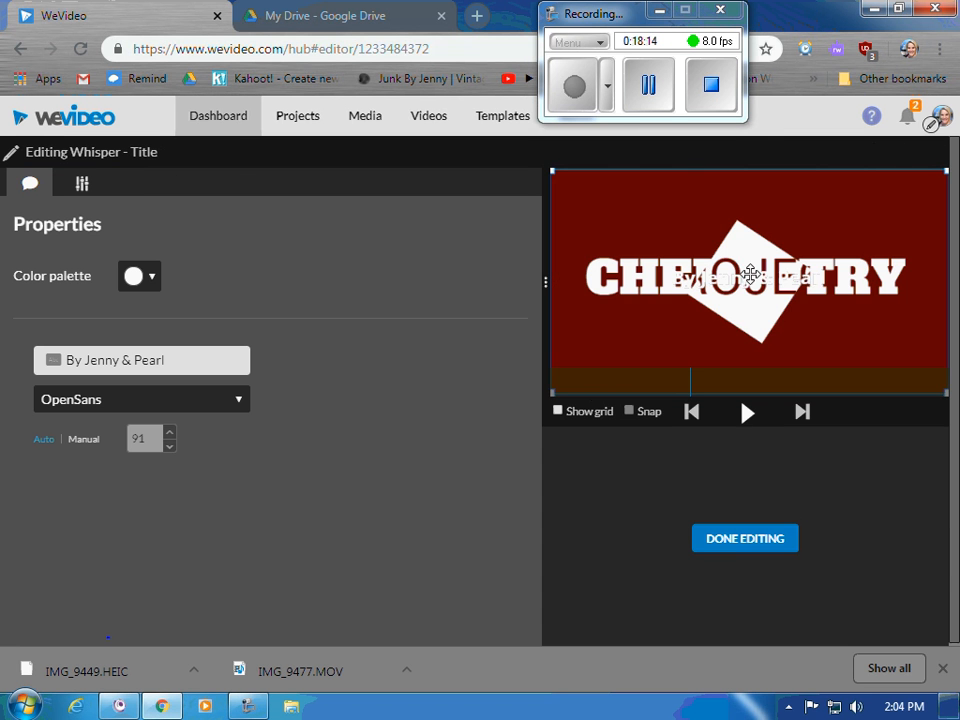
pyautogui.moveTo(762, 276); pyautogui.dragTo(759, 378)
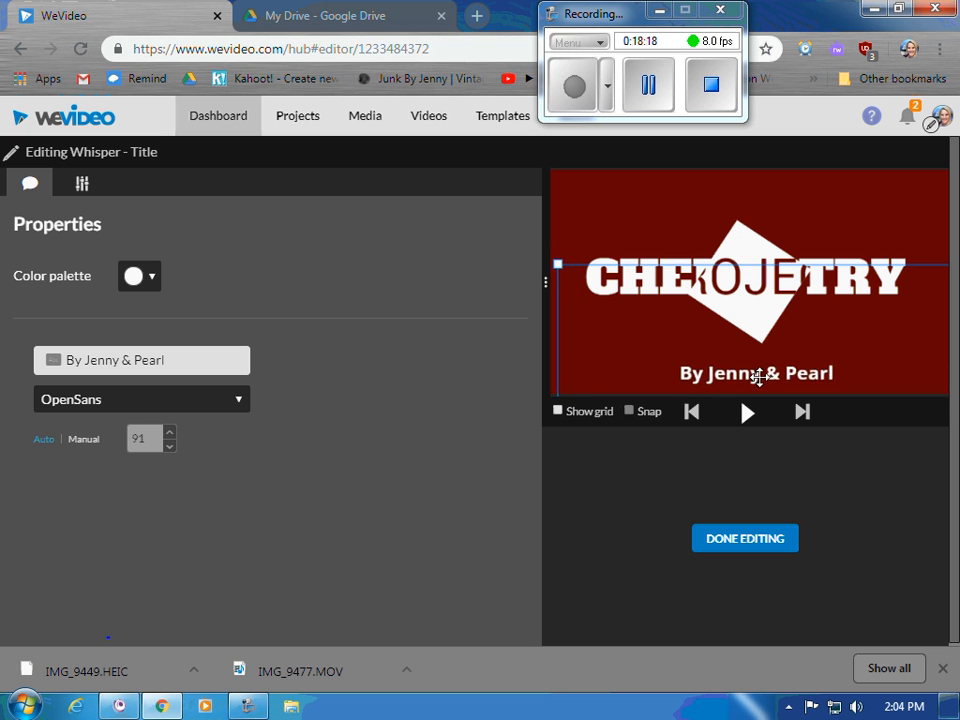
pyautogui.click(146, 277)
pyautogui.click(136, 301)
pyautogui.click(745, 539)
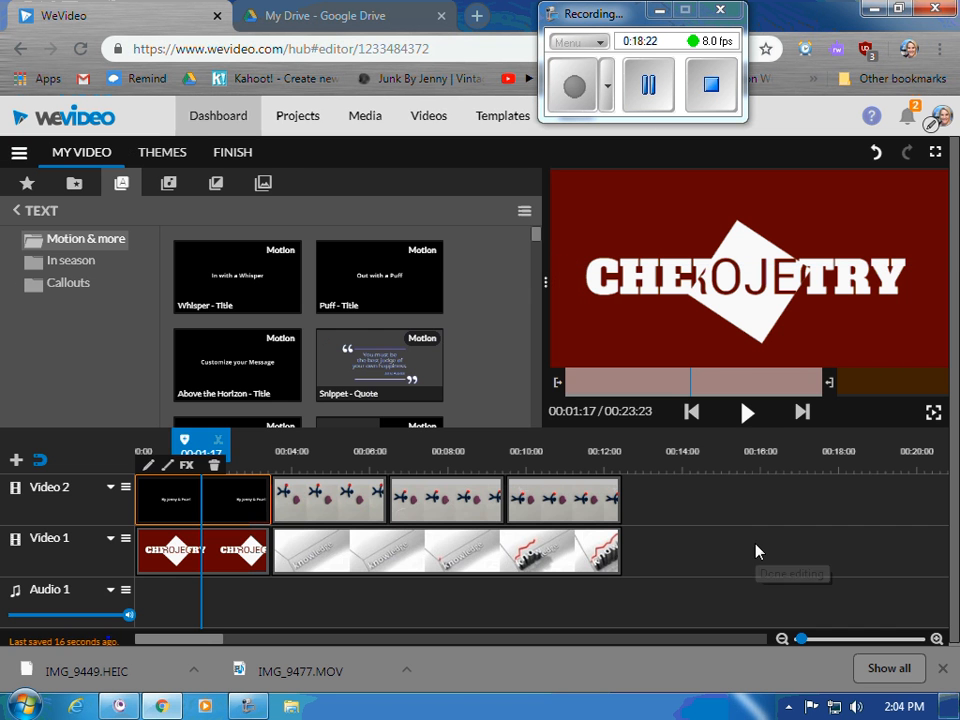
# Play the timeline through the layered titles and the first photos, and pause at 00:08:08.
pyautogui.press('space')
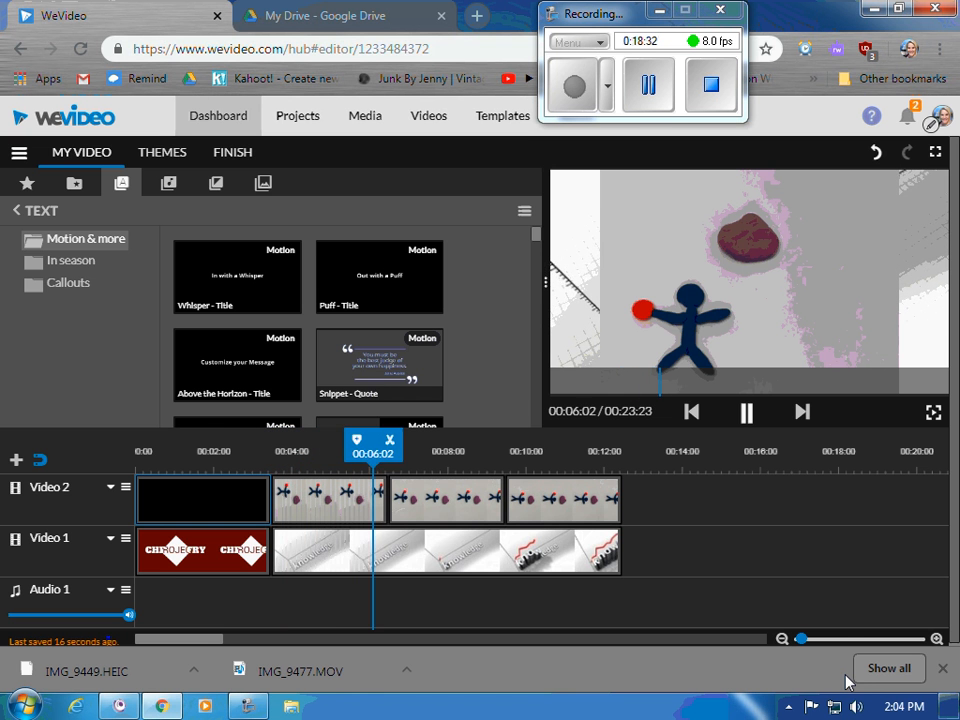
pyautogui.click(745, 416)
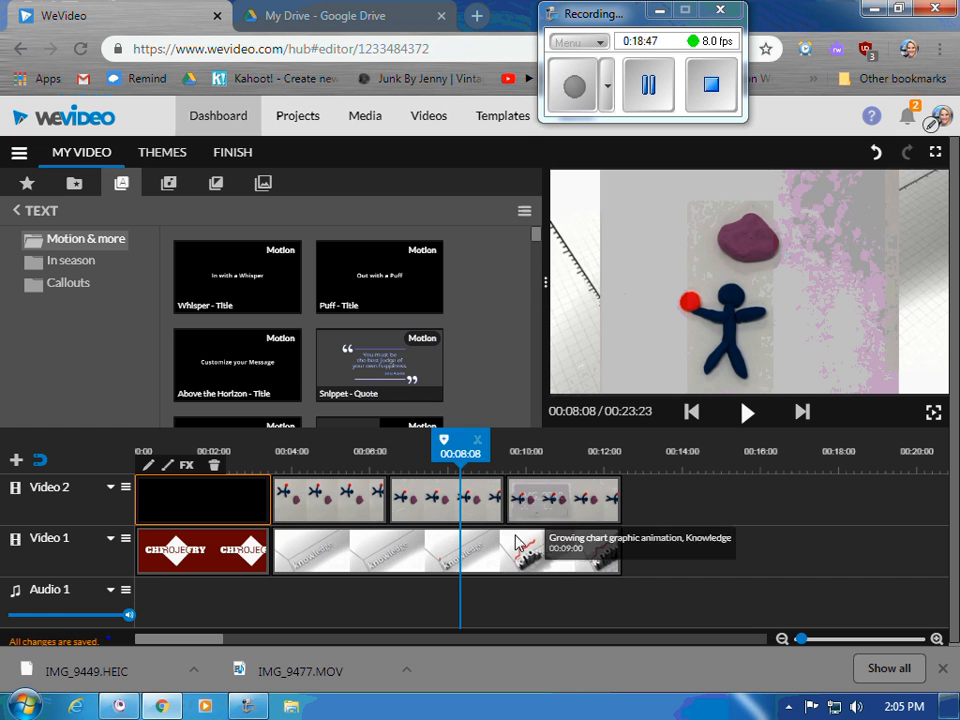
pyautogui.scroll(-2, 516, 546)
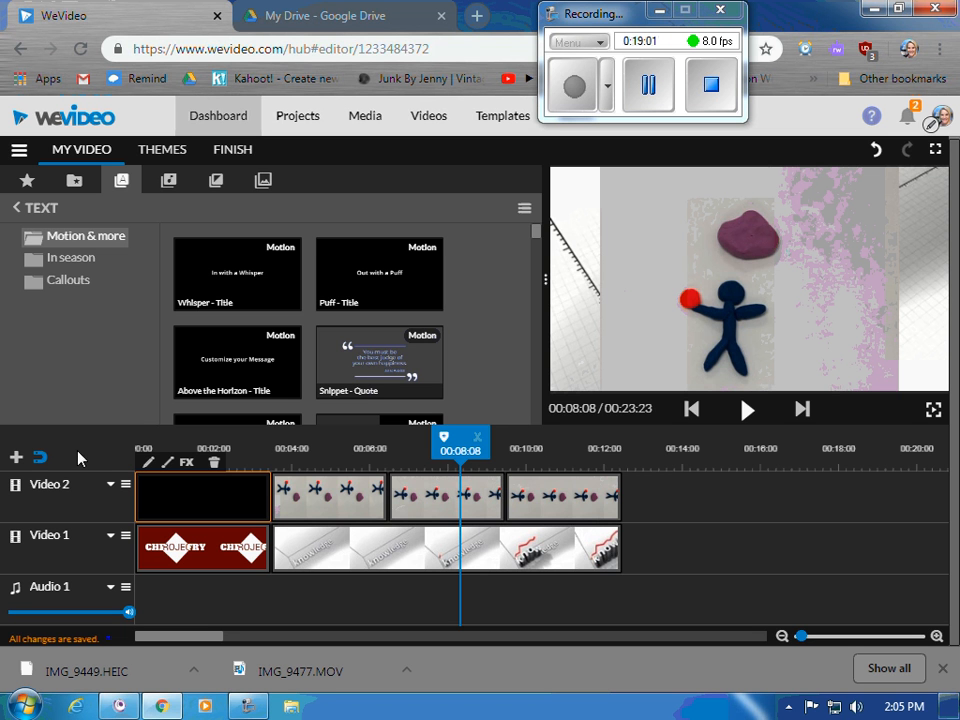
# Preview Inspiration - Mega Music from the free music library and lower the computer's volume to 26.
pyautogui.click(169, 184)
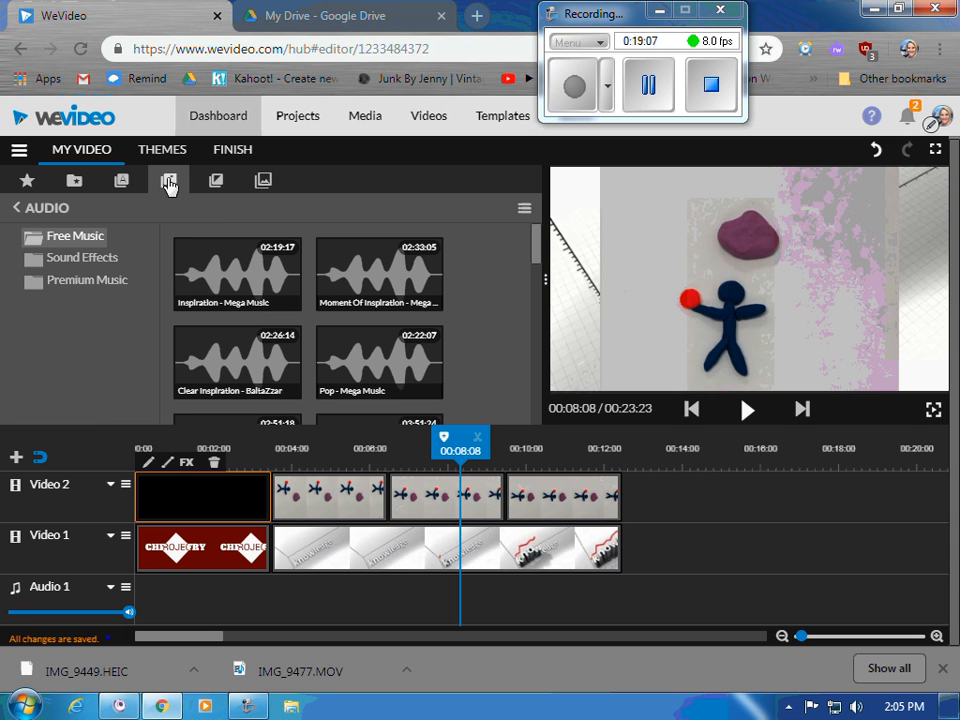
pyautogui.click(858, 708)
pyautogui.moveTo(859, 529)
pyautogui.mouseDown()
pyautogui.moveTo(852, 515)
pyautogui.moveTo(860, 512)
pyautogui.mouseUp()
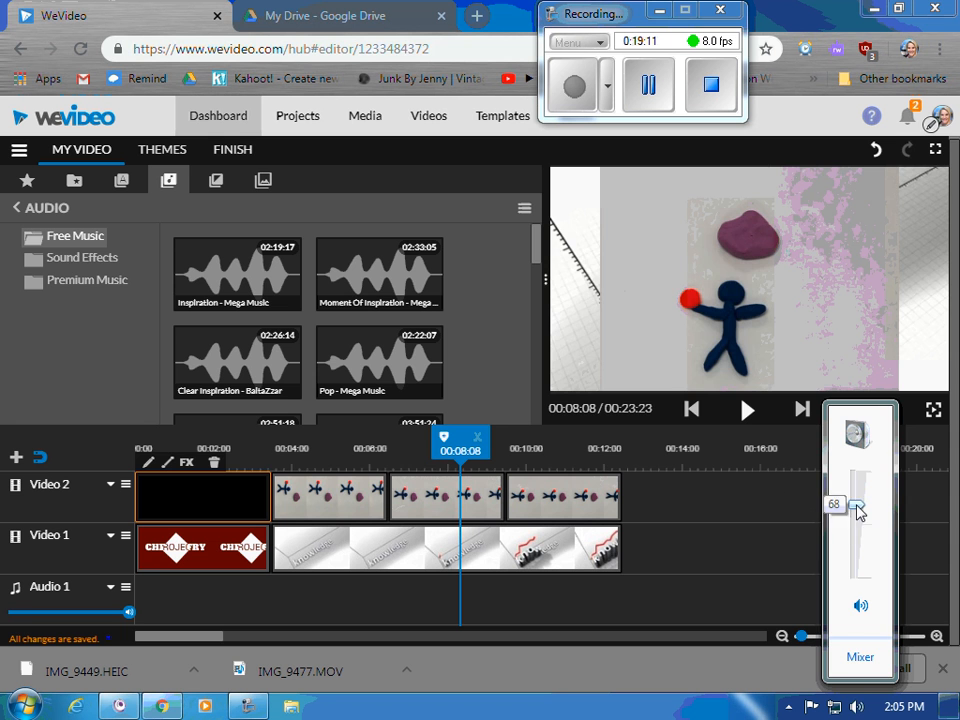
pyautogui.click(199, 274)
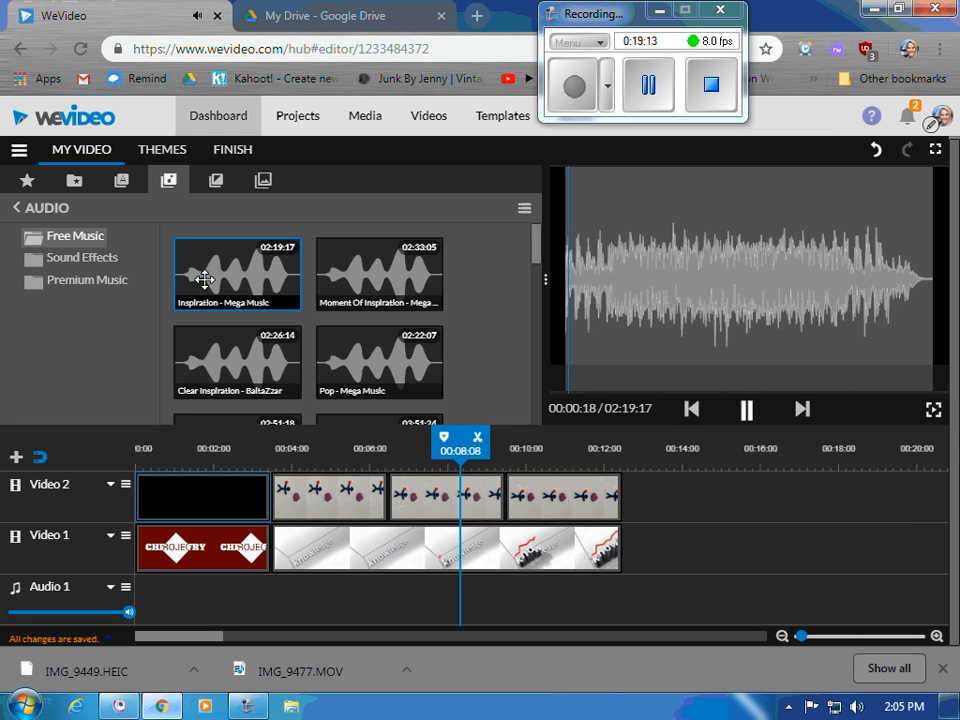
pyautogui.click(857, 707)
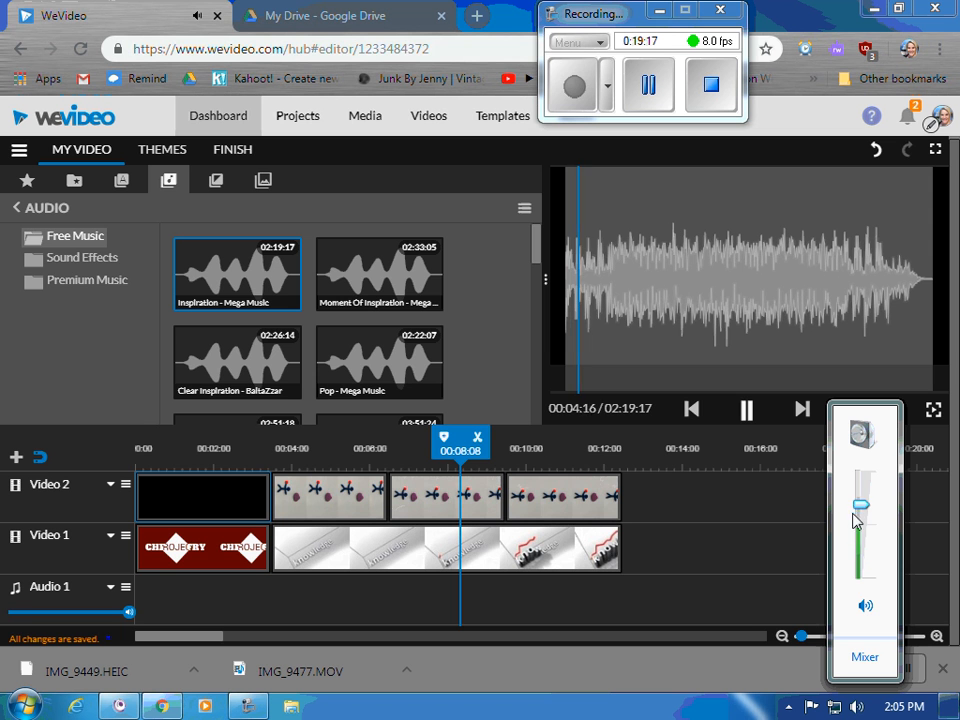
pyautogui.moveTo(857, 510); pyautogui.dragTo(870, 558)
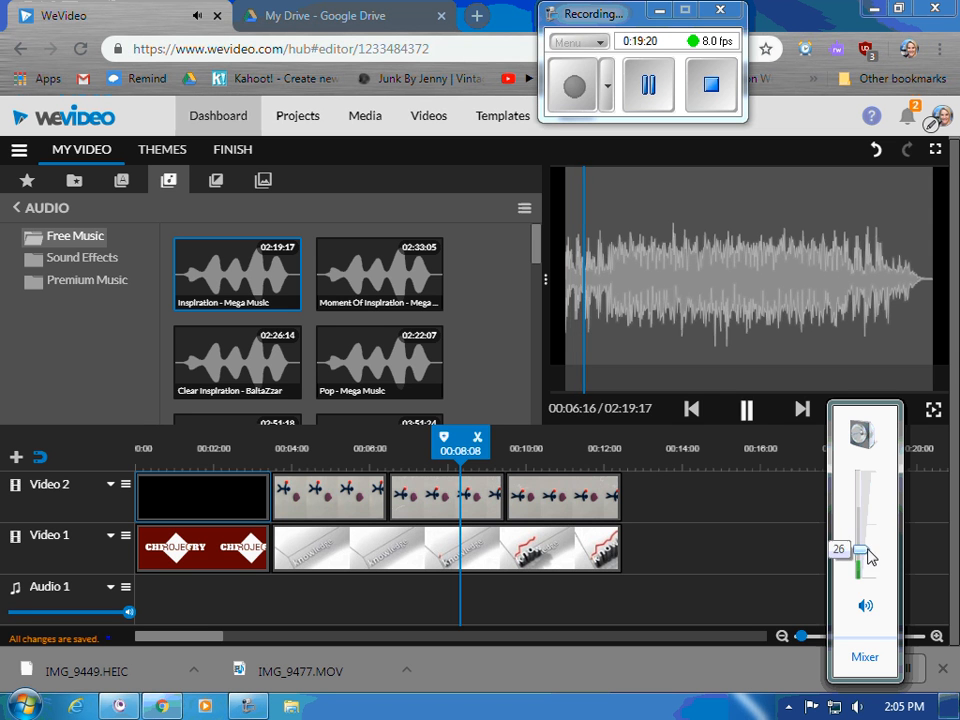
pyautogui.click(748, 411)
pyautogui.click(748, 413)
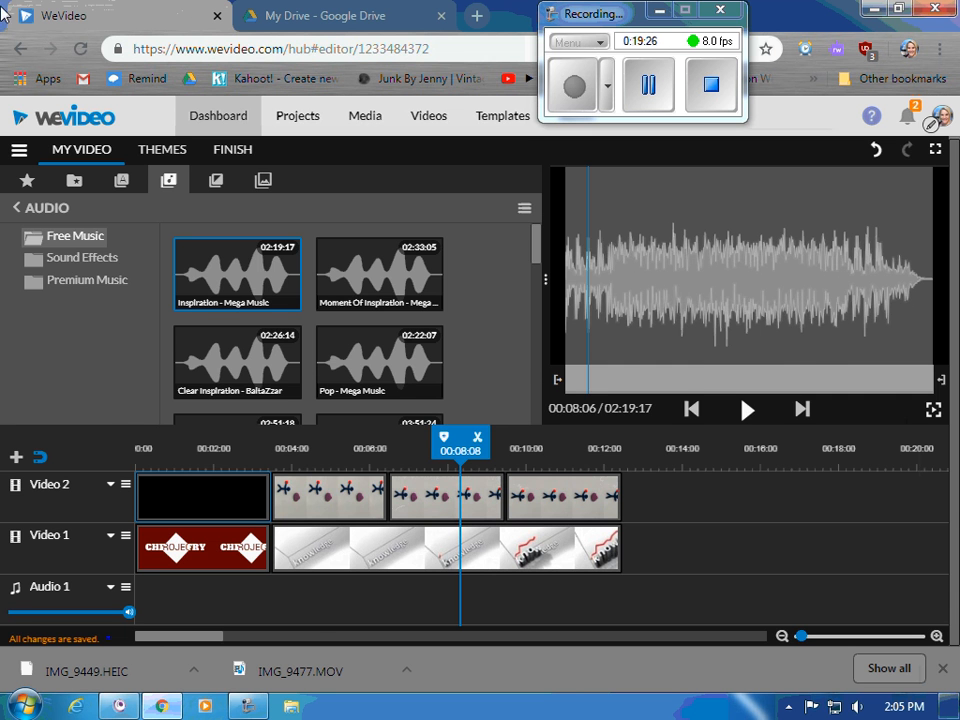
# Preview Wet Lips - Audio Hero and Soft Inspiration - Benzosonix from the Feel Good premium music.
pyautogui.click(116, 282)
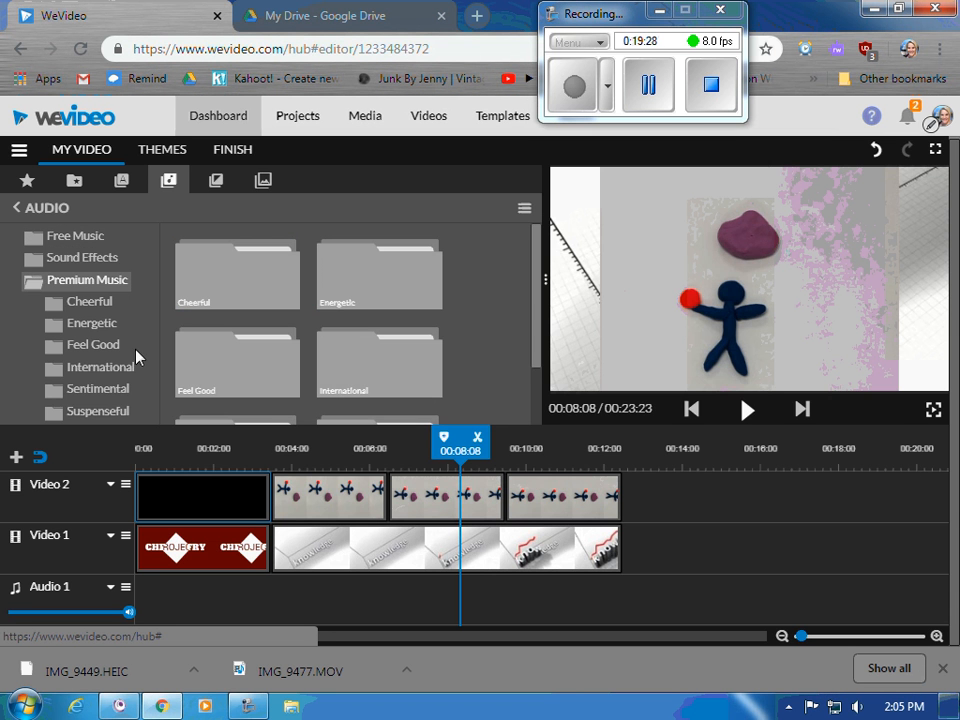
pyautogui.click(93, 344)
pyautogui.click(379, 272)
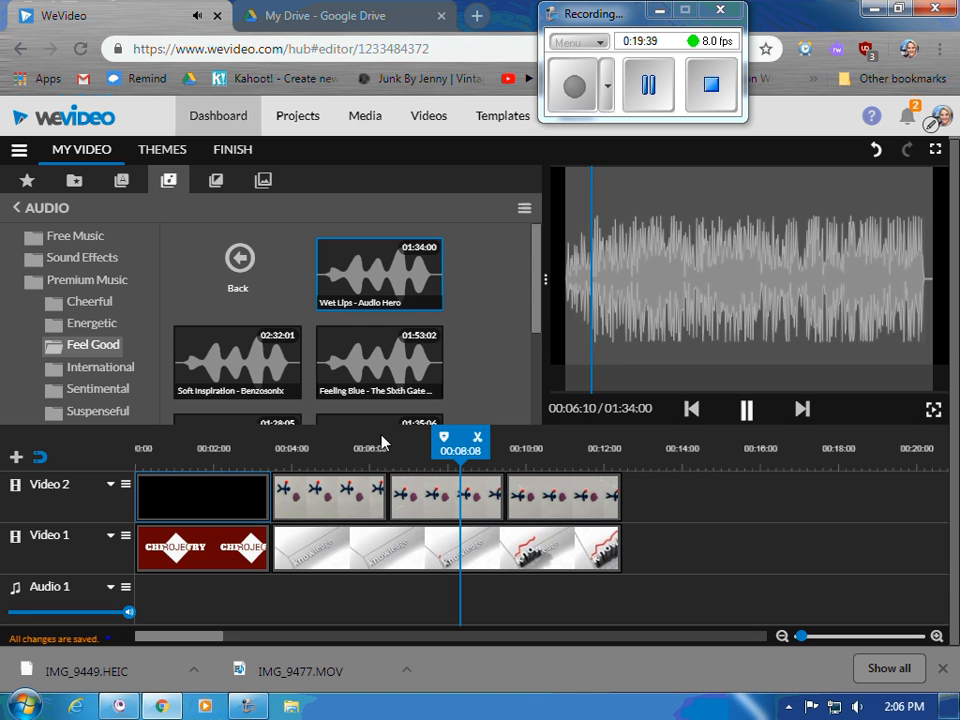
pyautogui.click(746, 410)
pyautogui.click(259, 339)
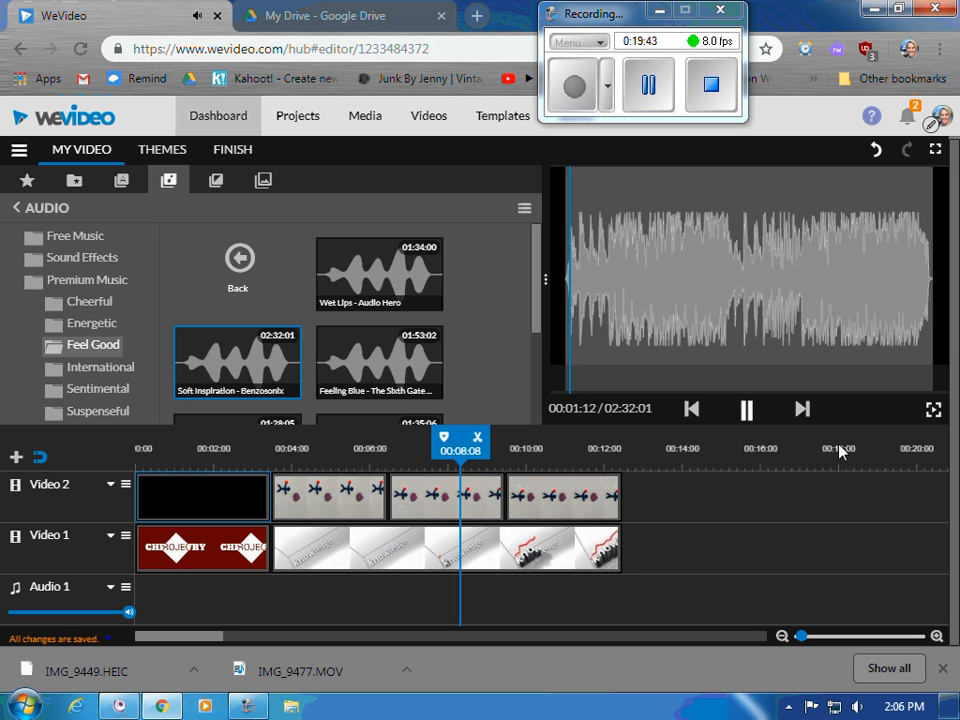
pyautogui.click(747, 411)
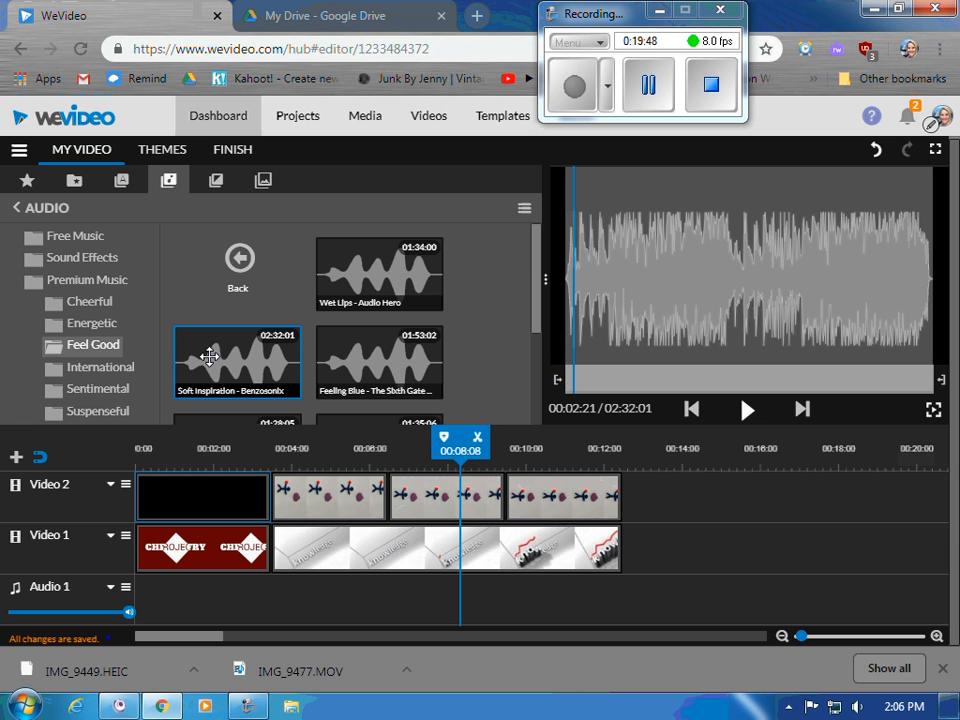
# Add Soft Inspiration - Benzosonix to the start of Audio 1 and trim its end to 00:15:22.
pyautogui.moveTo(209, 354); pyautogui.dragTo(160, 606)
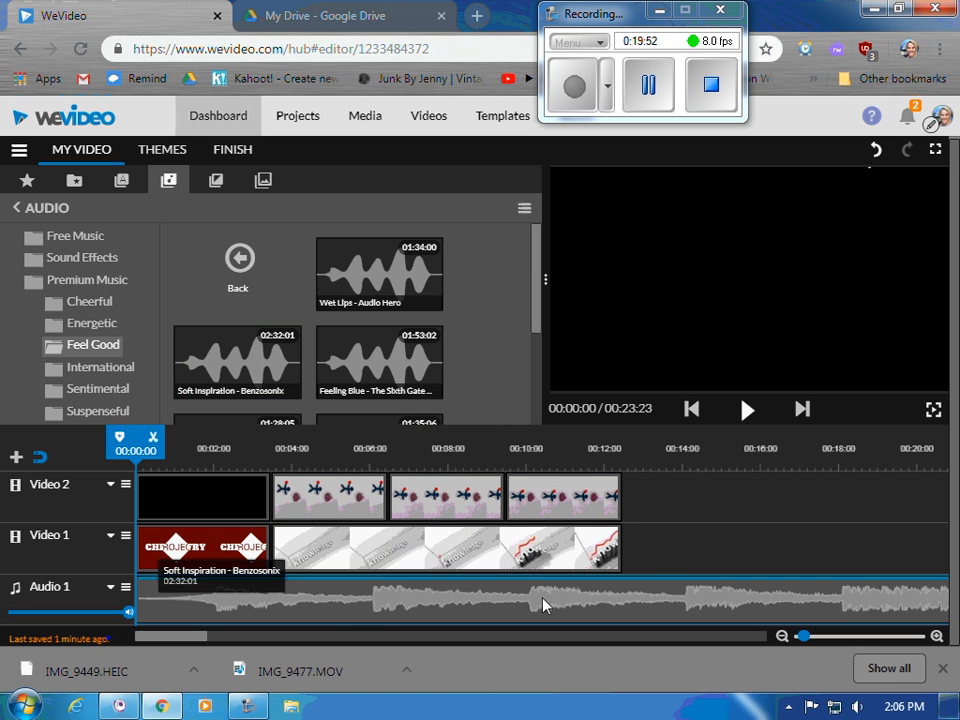
pyautogui.click(943, 669)
pyautogui.click(746, 604)
pyautogui.moveTo(804, 636); pyautogui.dragTo(206, 622)
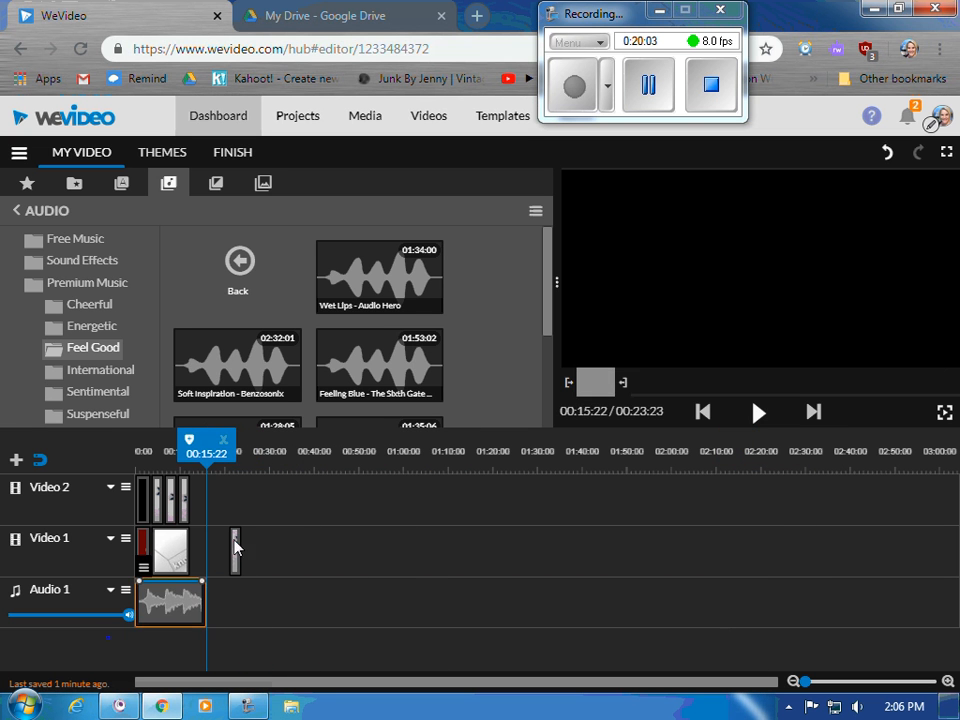
# Move the stray photo from the end of Video 1 to Video 2, starting at 00:12:22 after the other photos.
pyautogui.moveTo(235, 548); pyautogui.dragTo(205, 507)
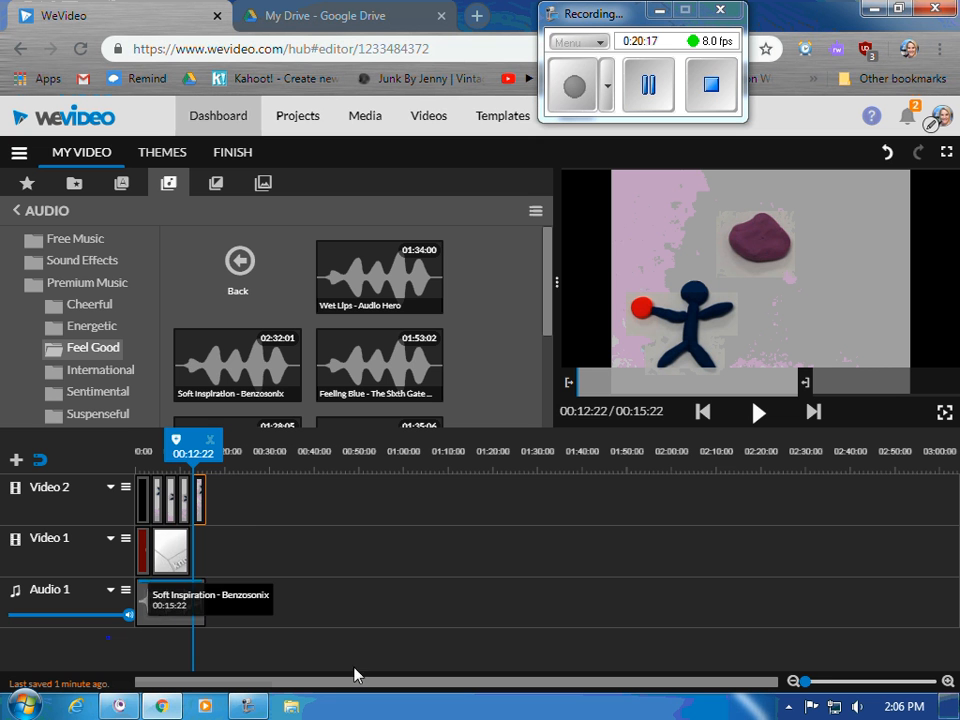
# Add a 1-second fade-in and a 1-second fade-out to the Soft Inspiration music clip on Audio 1.
pyautogui.click(948, 681)
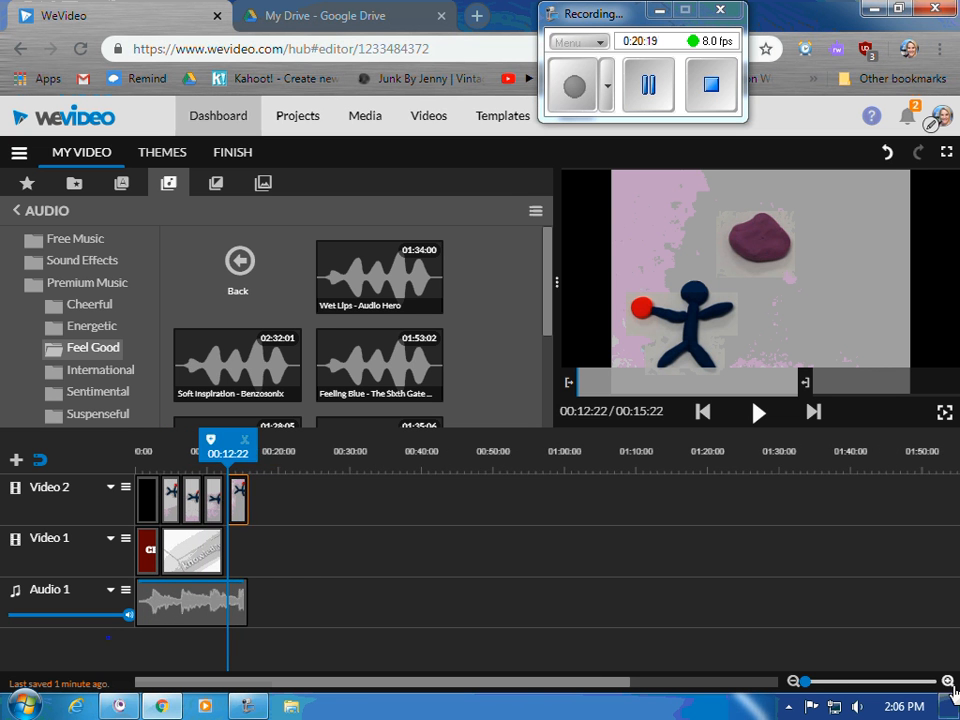
pyautogui.click(209, 606)
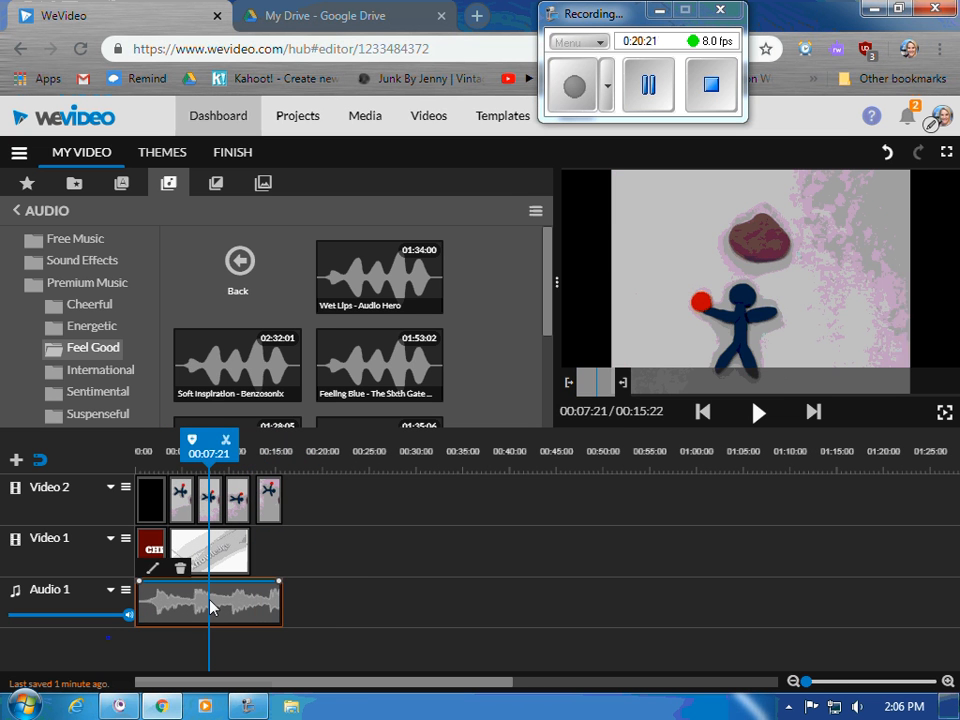
pyautogui.click(152, 574)
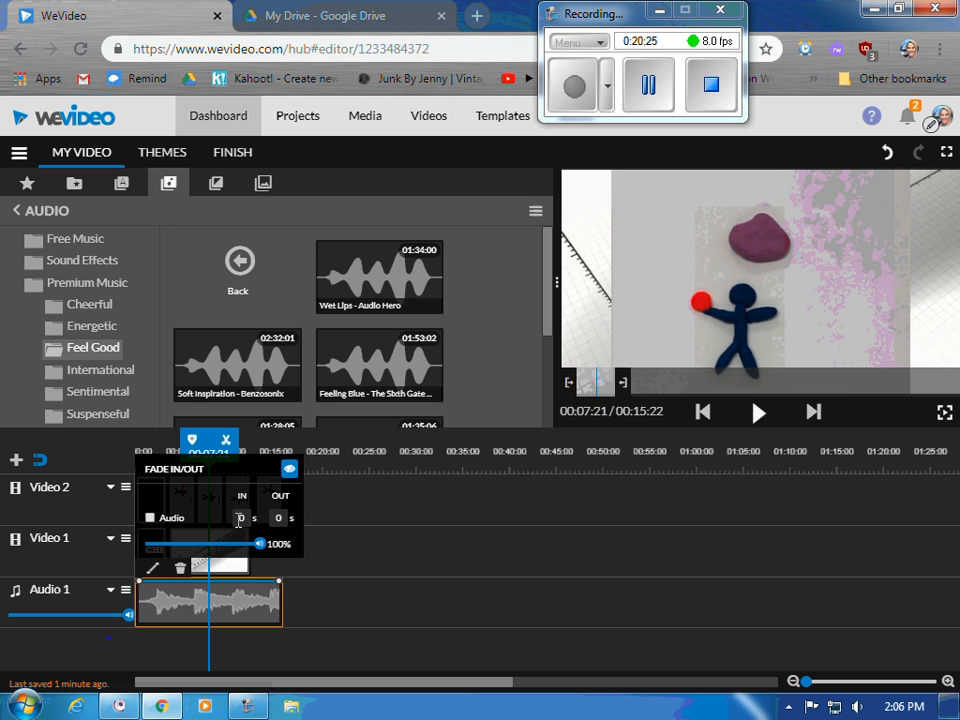
pyautogui.write('1')
pyautogui.press('Tab')
pyautogui.write('1')
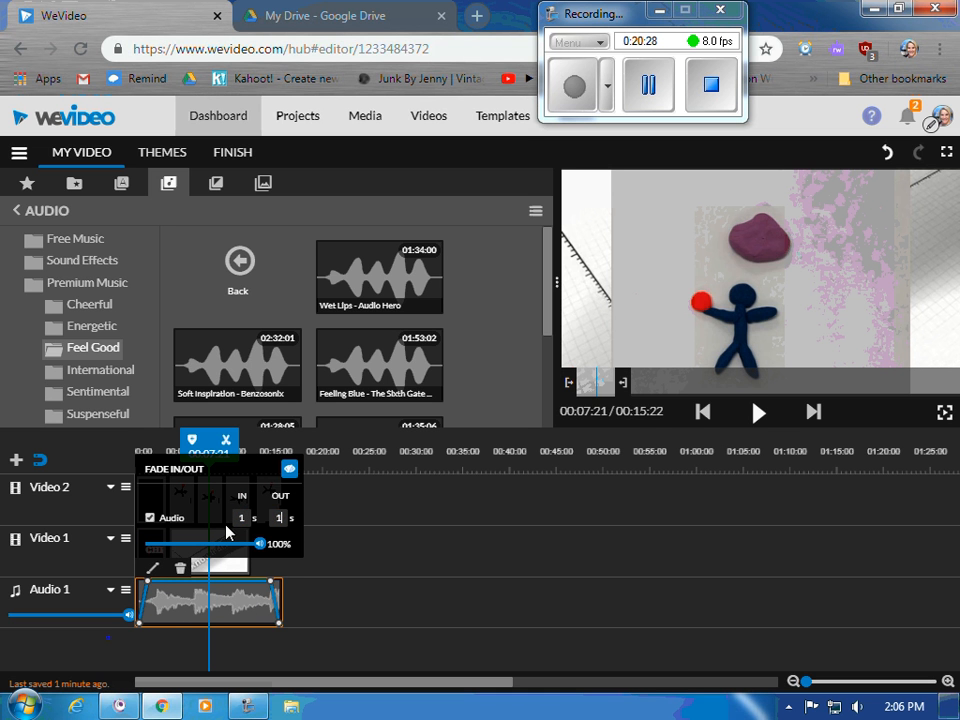
pyautogui.click(362, 596)
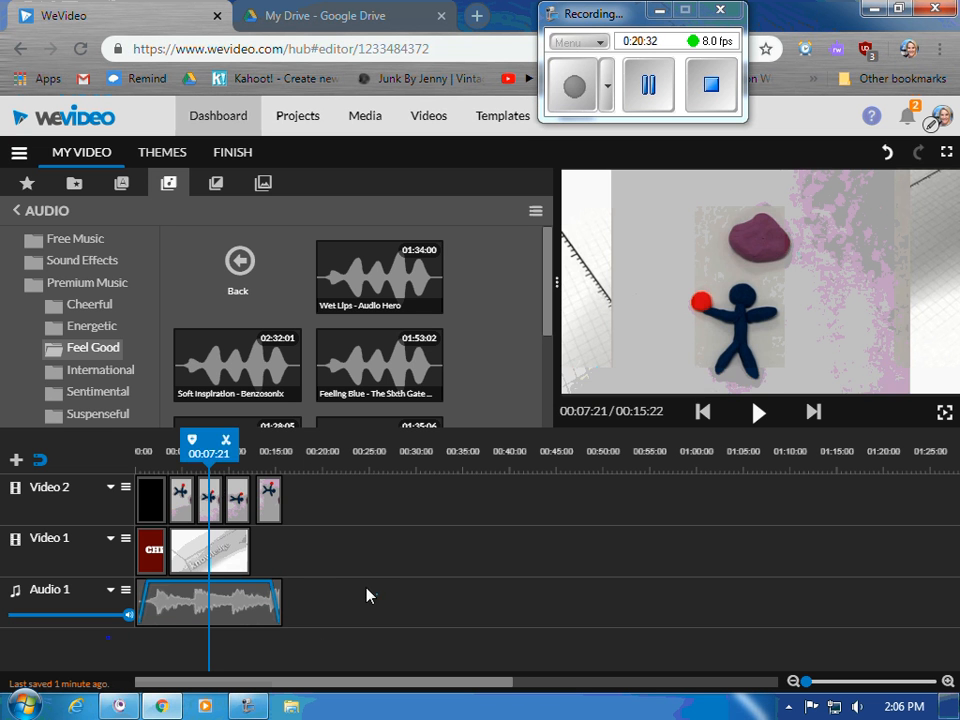
# Play the whole project from 00:00:00 into the last photo to check the pictures and music, and pause it.
pyautogui.moveTo(194, 445); pyautogui.dragTo(136, 446)
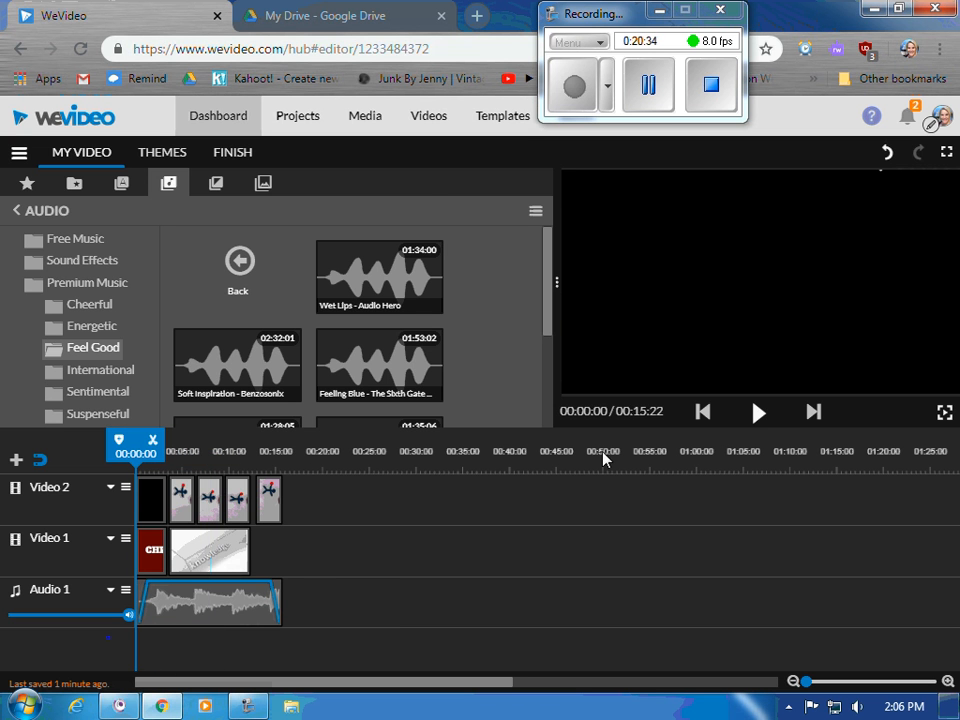
pyautogui.click(762, 426)
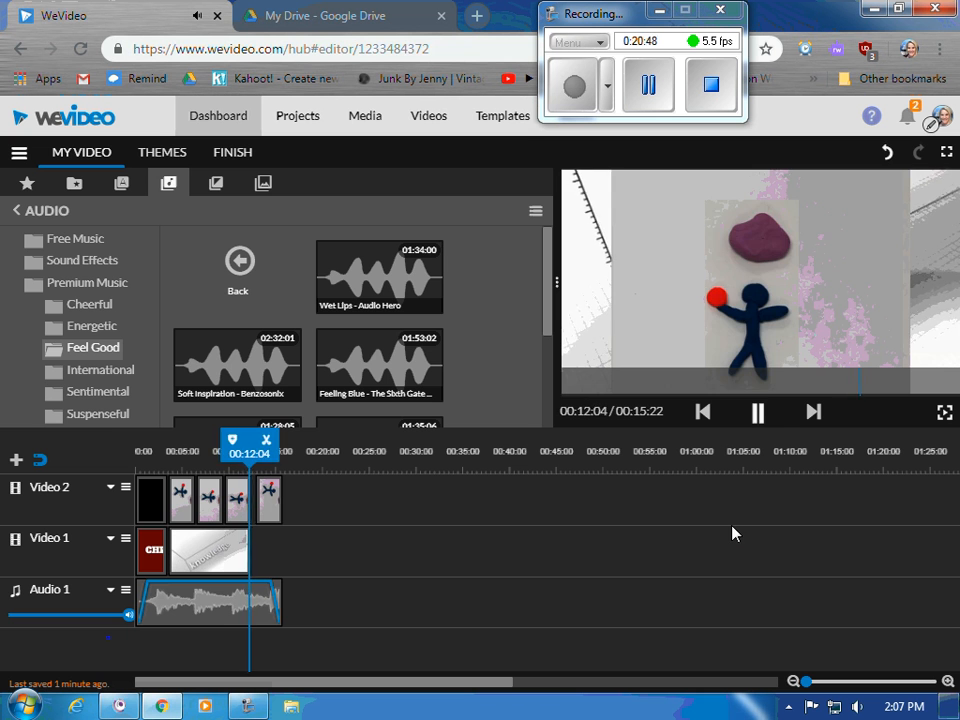
pyautogui.click(767, 420)
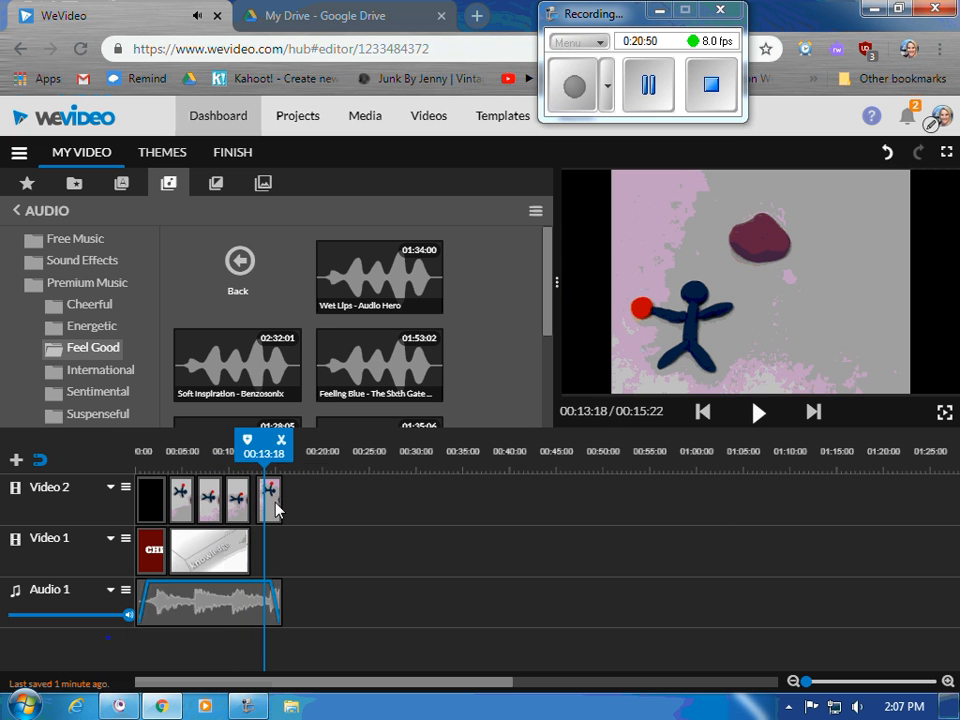
# Move the last photo on Video 2 earlier to start at 00:12:12 and play the project's ending.
pyautogui.moveTo(272, 510); pyautogui.dragTo(268, 497)
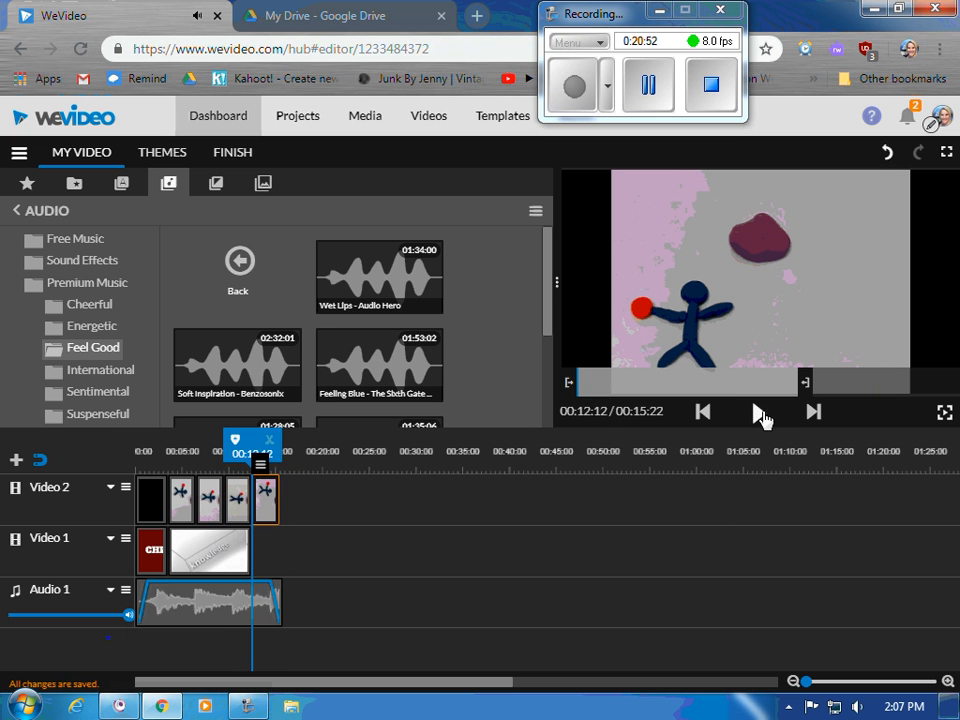
pyautogui.click(758, 413)
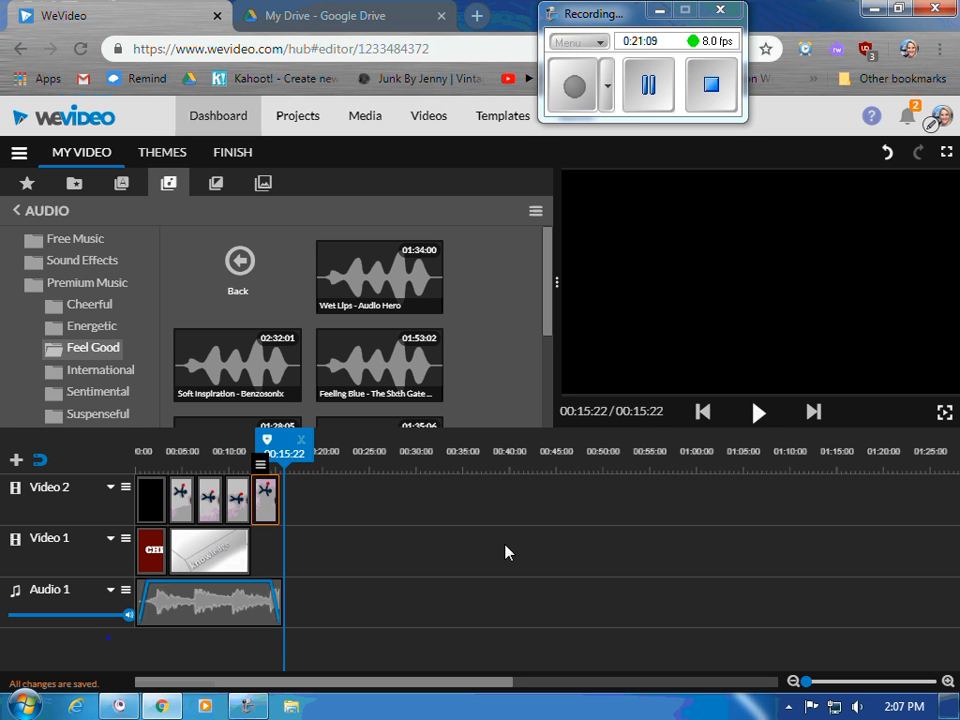
# Switch to Windows Explorer, open the Downloads folder, play the IMG_9477 movie, and close the player and folder window.
pyautogui.click(290, 706)
pyautogui.click(118, 397)
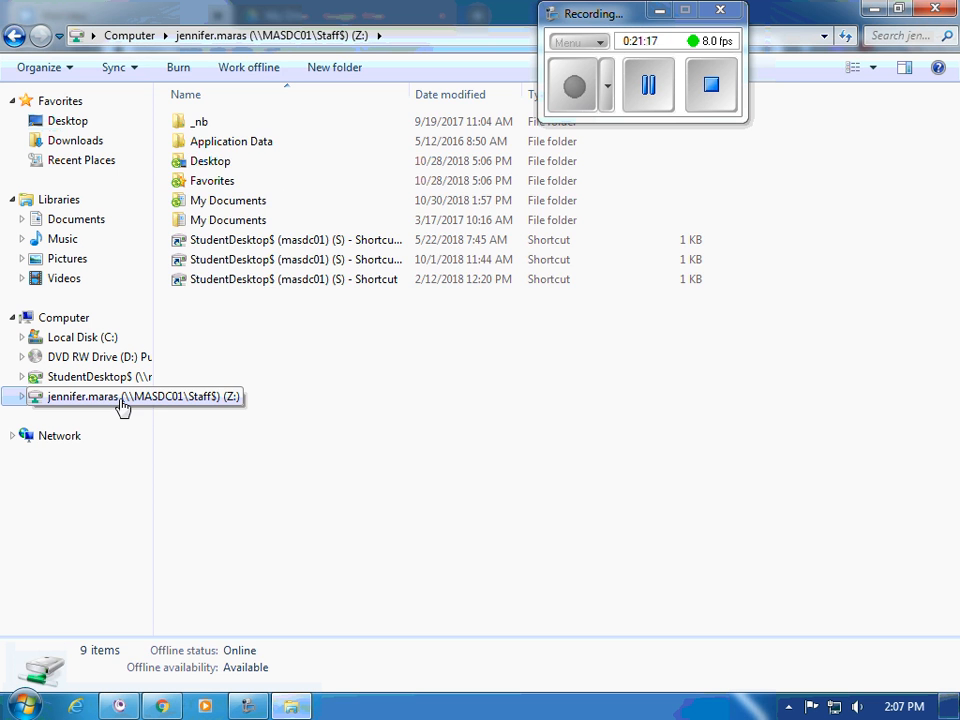
pyautogui.click(80, 144)
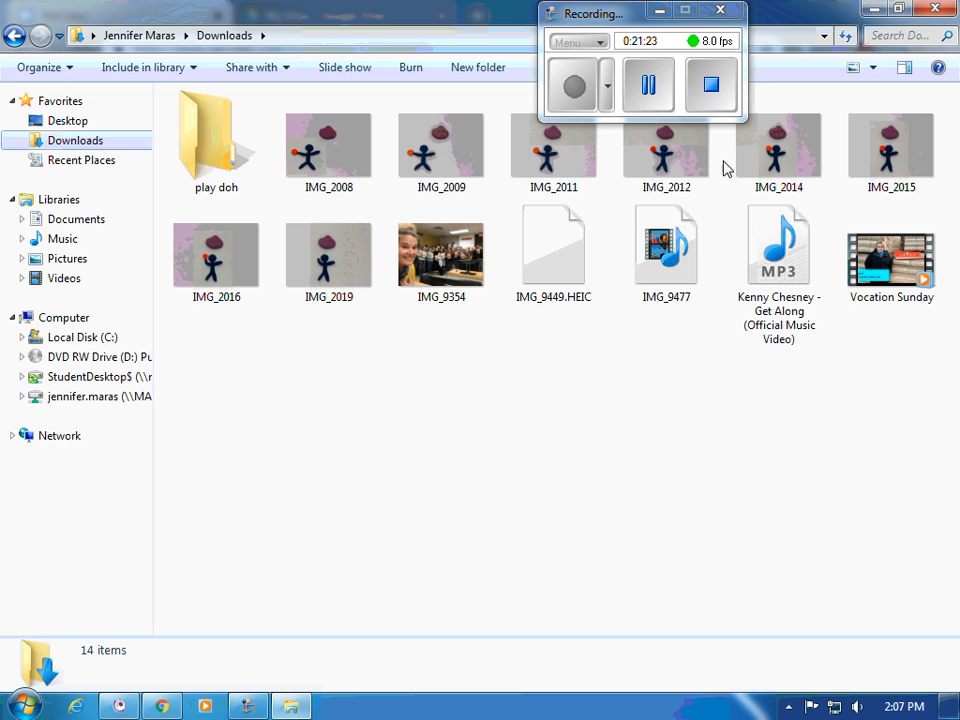
pyautogui.click(676, 268)
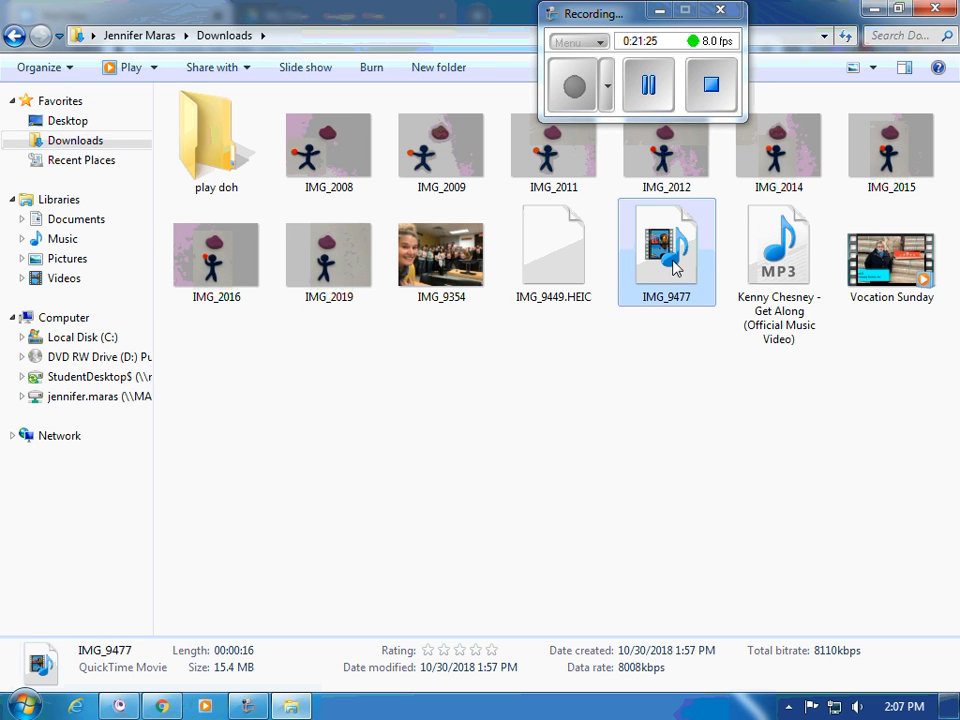
pyautogui.doubleClick(676, 268)
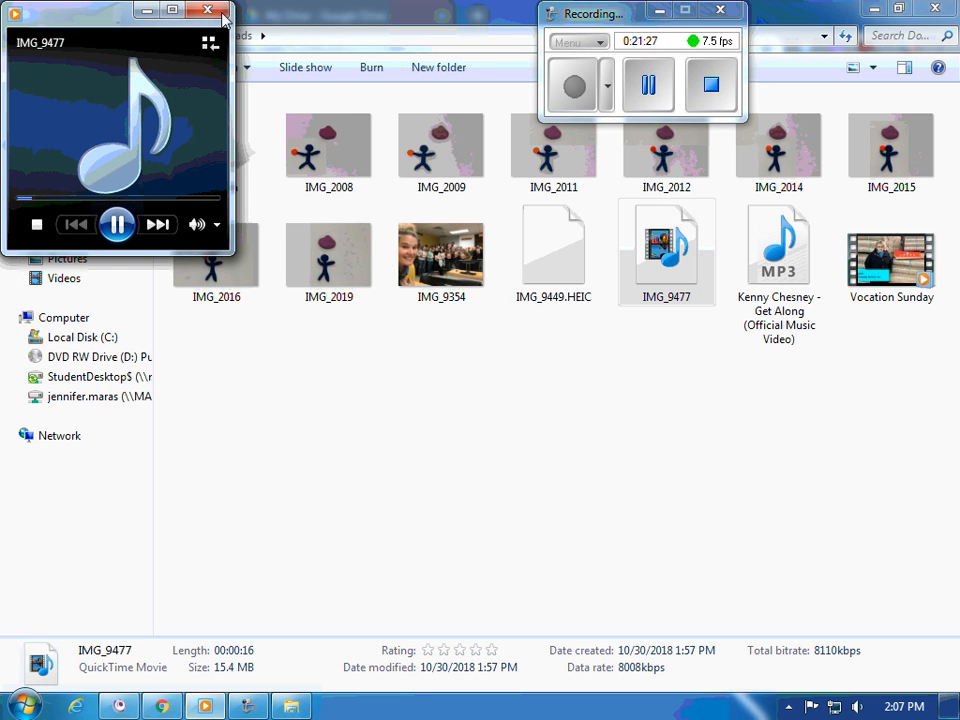
pyautogui.click(219, 12)
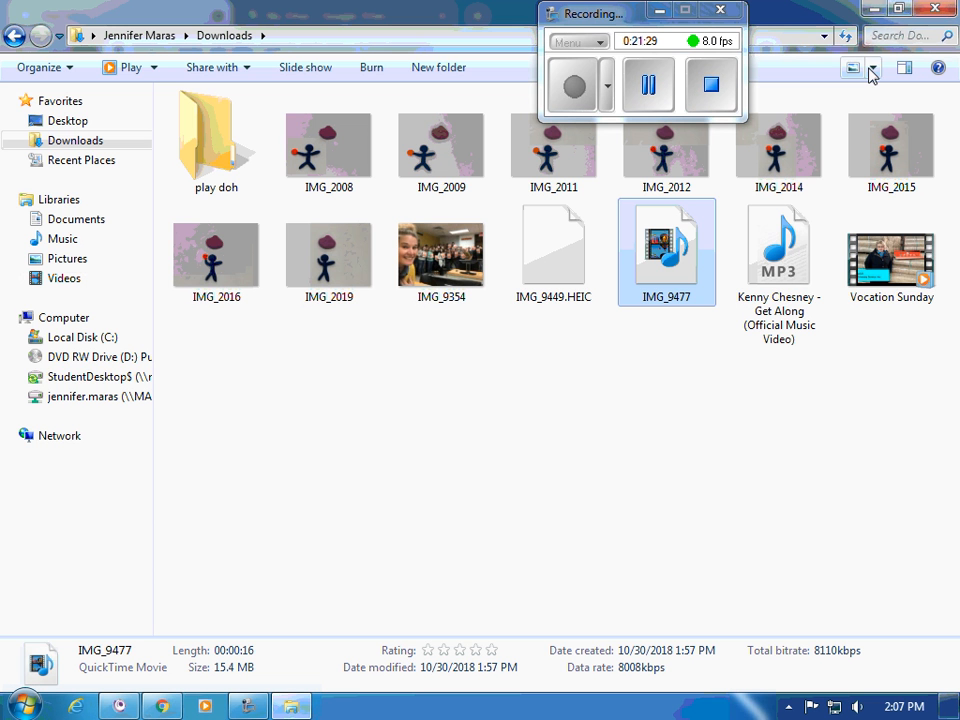
pyautogui.click(933, 12)
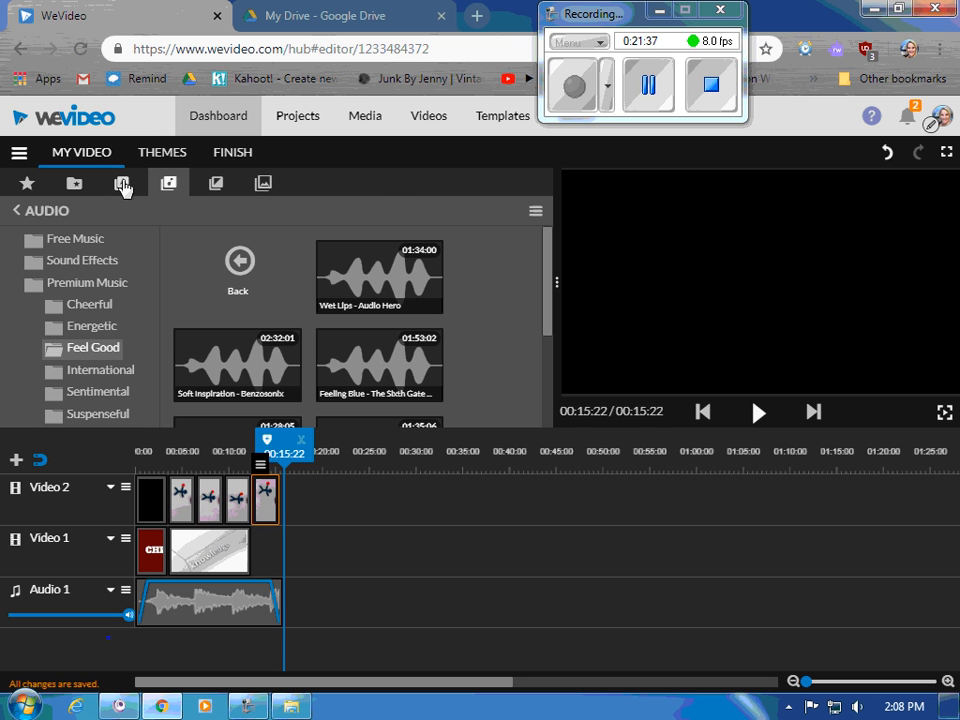
# Open the chemistry media folder and the stock library, and preview the library-shelves clip starting with "Camera quickly moves through".
pyautogui.click(76, 185)
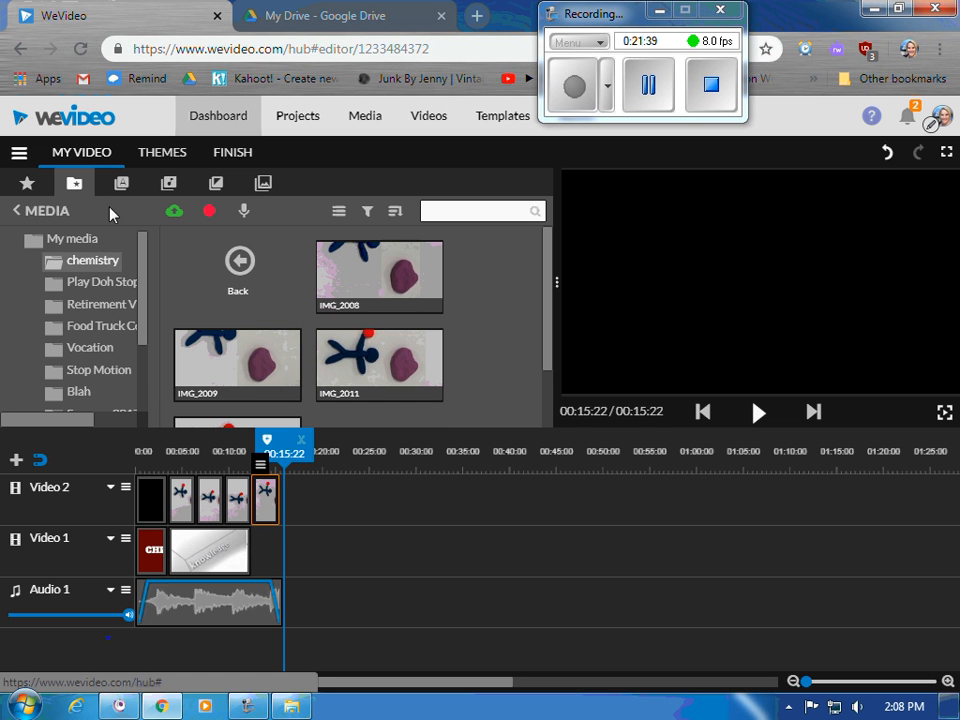
pyautogui.click(27, 184)
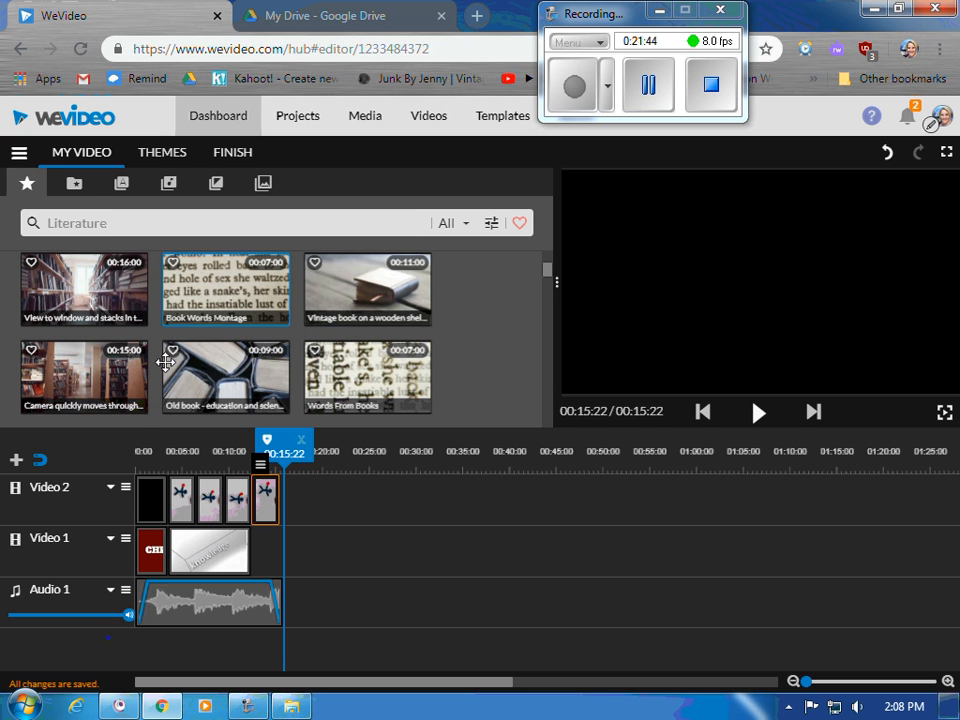
pyautogui.click(96, 376)
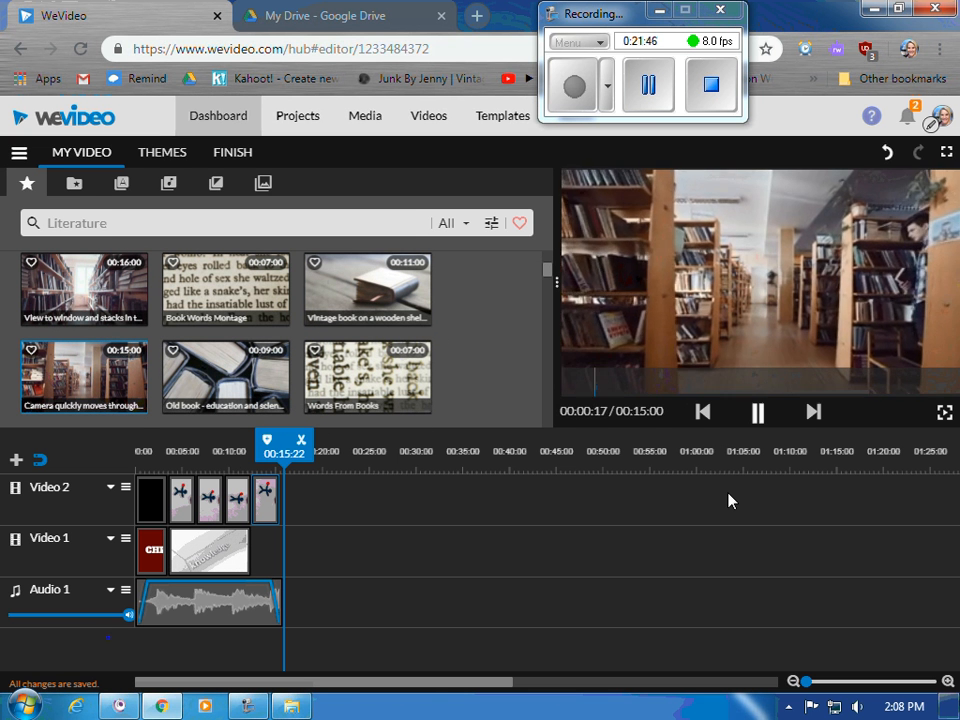
pyautogui.click(756, 413)
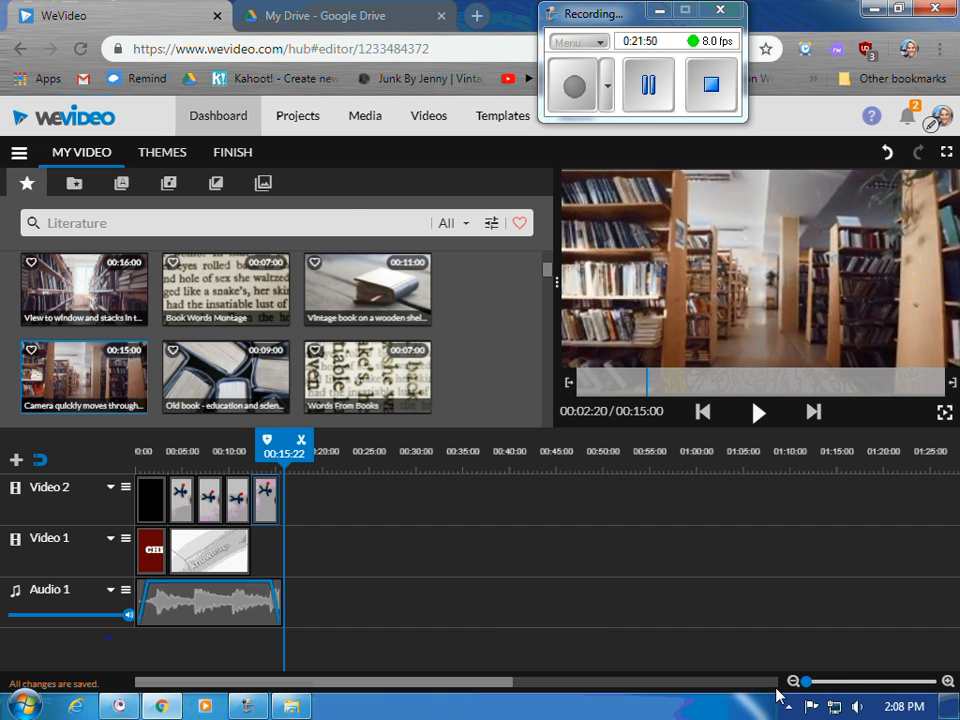
# Split the background music on Audio 1 at 00:03:12, where the knowledge clip begins on Video 1.
pyautogui.moveTo(805, 681); pyautogui.dragTo(838, 683)
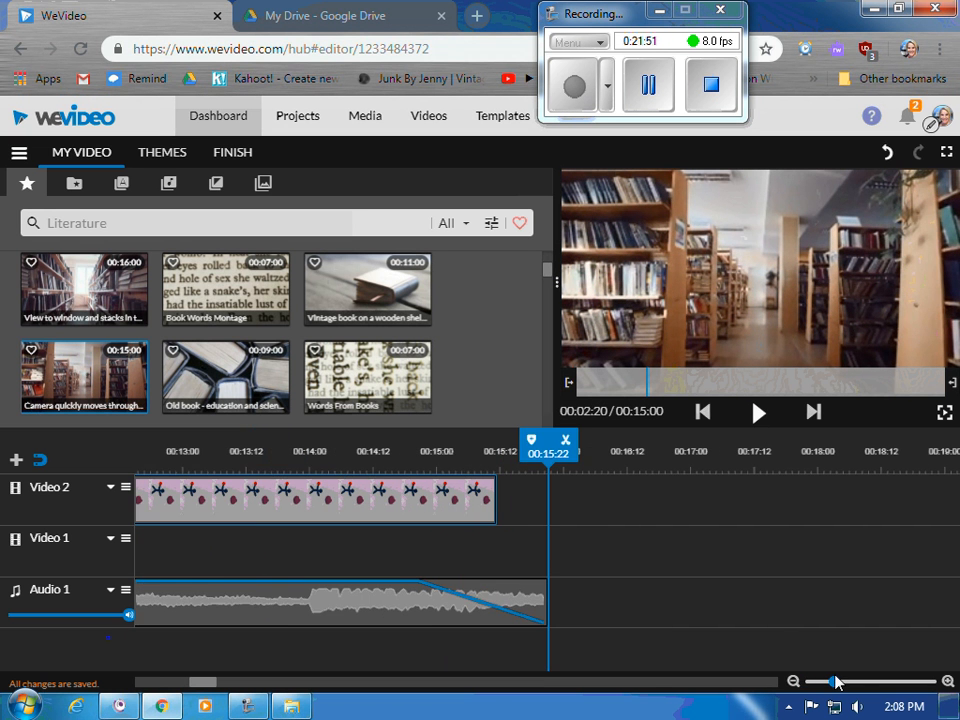
pyautogui.click(651, 682)
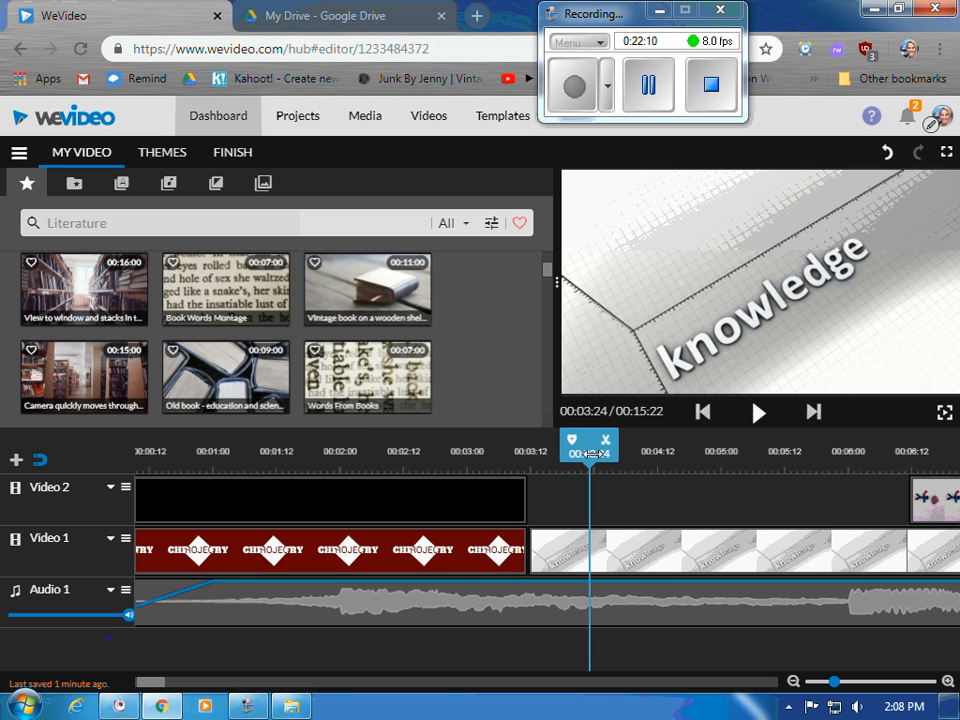
pyautogui.moveTo(591, 454); pyautogui.dragTo(527, 460)
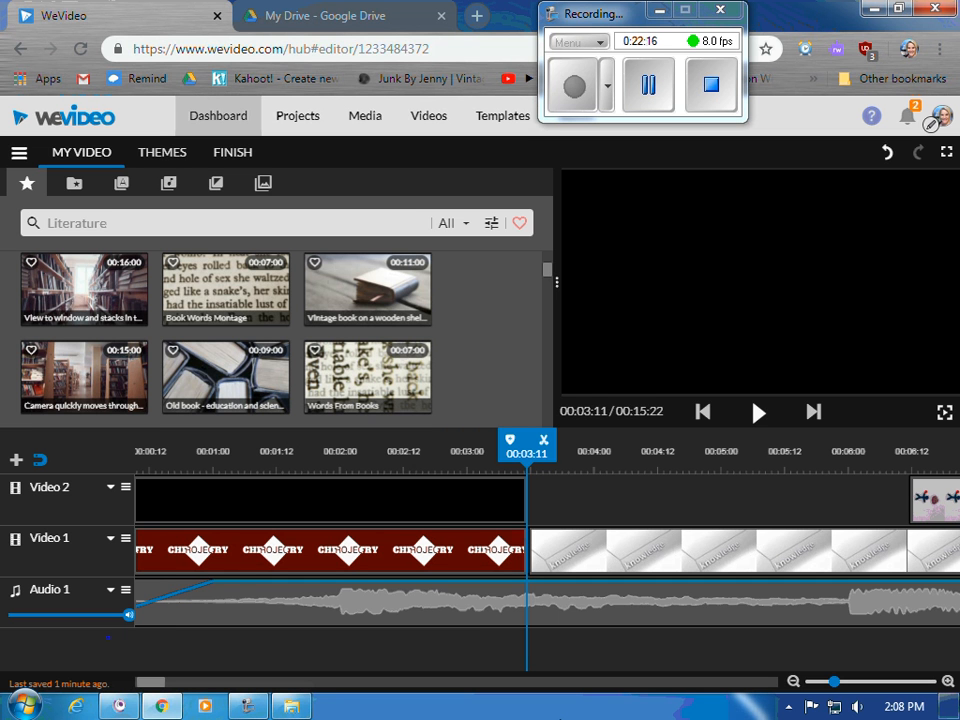
pyautogui.click(519, 605)
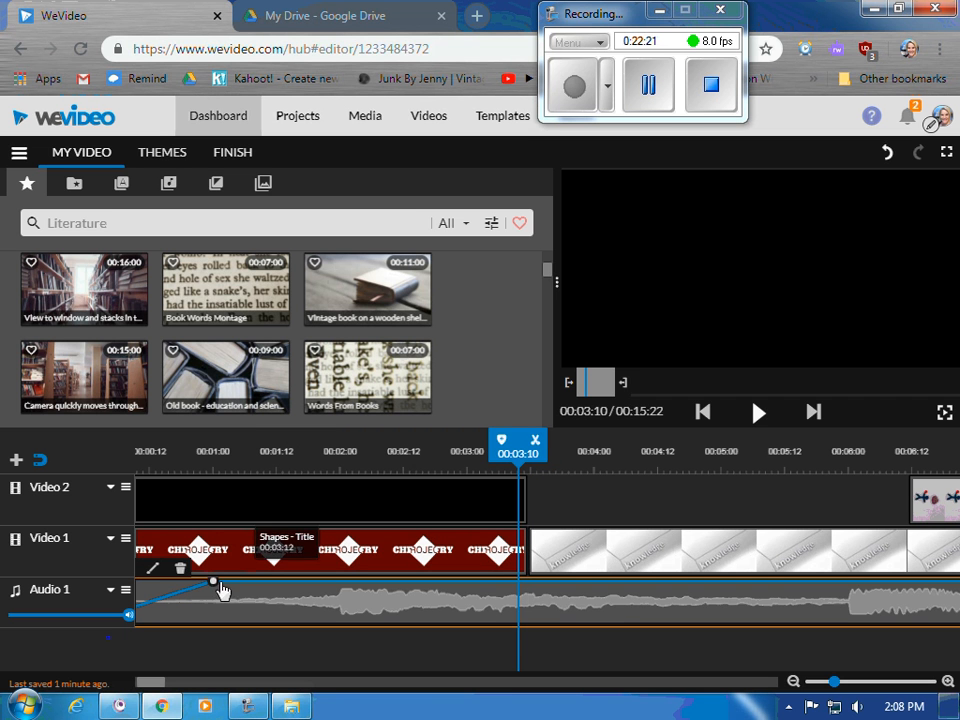
pyautogui.click(483, 566)
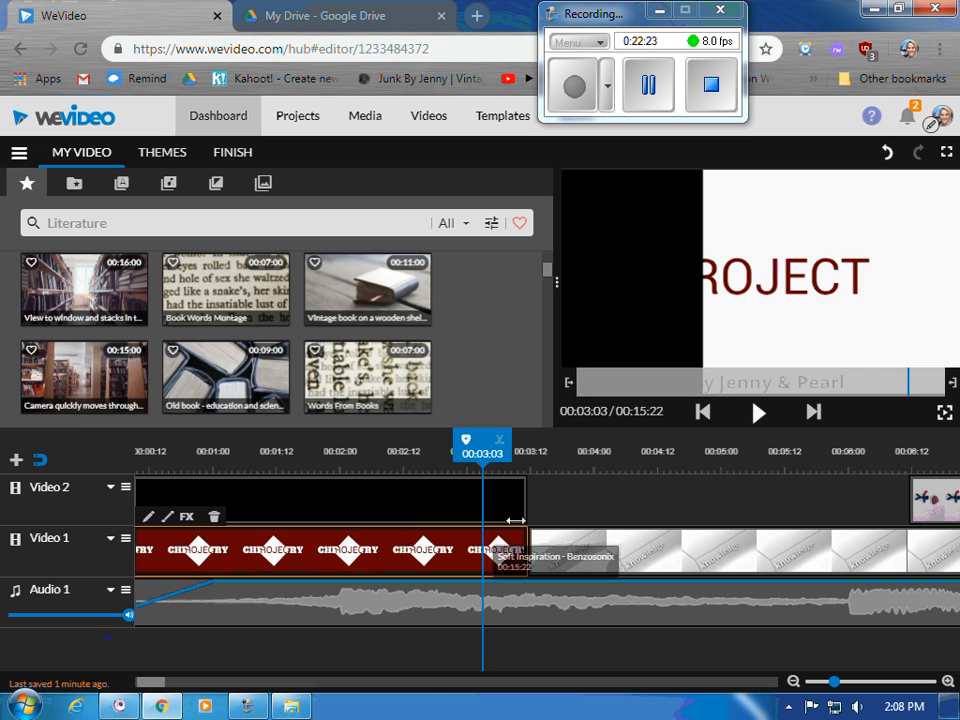
pyautogui.moveTo(494, 444); pyautogui.dragTo(540, 444)
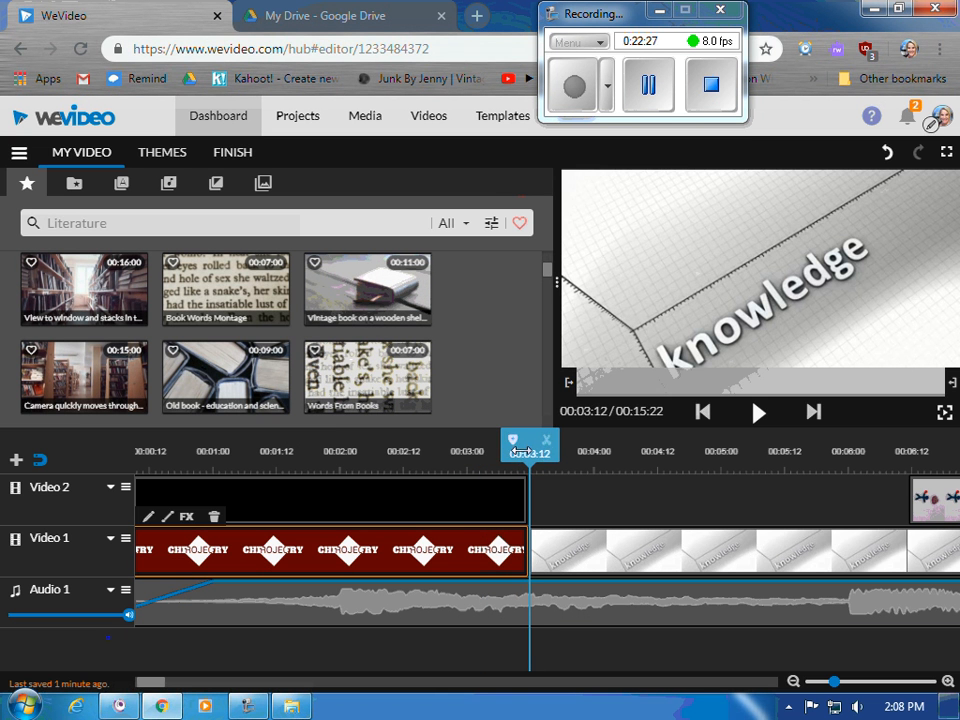
pyautogui.moveTo(522, 452); pyautogui.dragTo(474, 453)
pyautogui.click(500, 603)
pyautogui.click(547, 439)
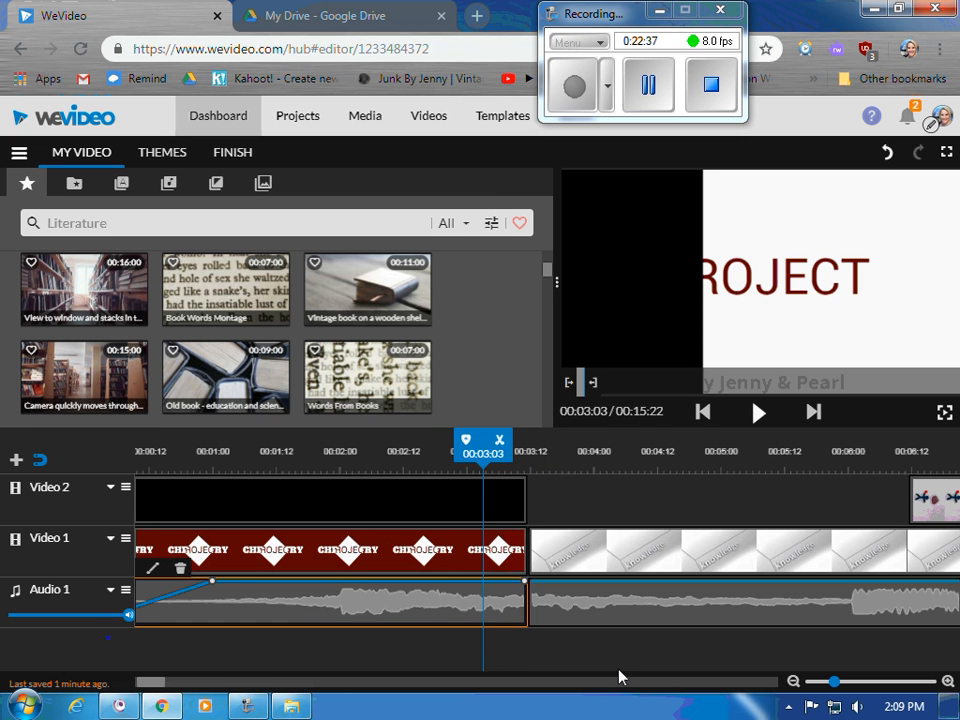
# Lower the starting volume of the second music segment to near silence and return the playhead to 00:00:01.
pyautogui.click(756, 415)
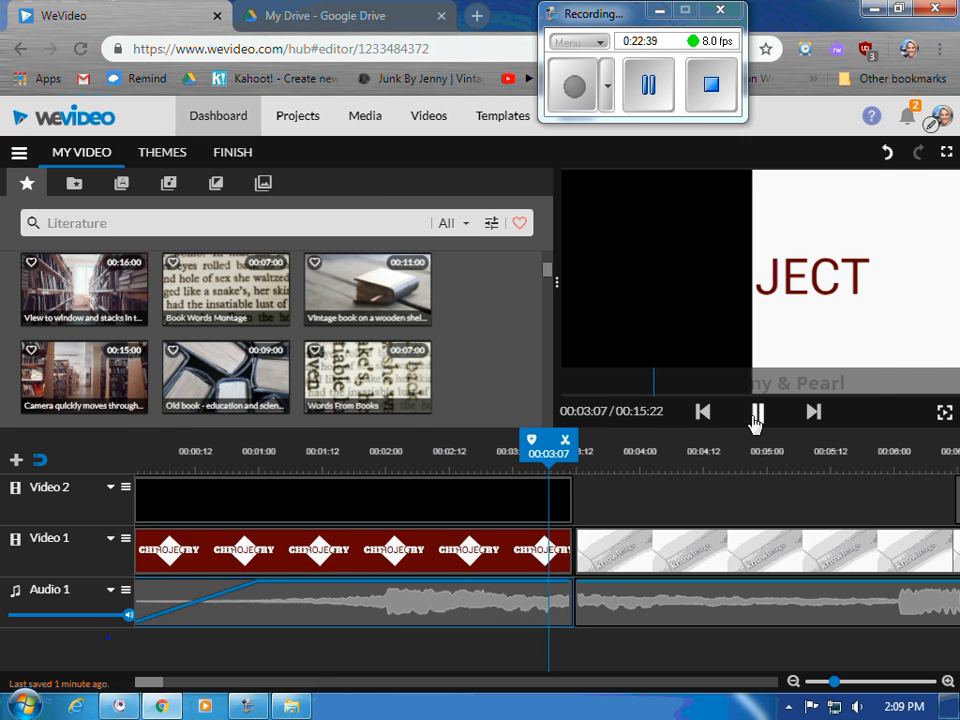
pyautogui.moveTo(456, 585); pyautogui.dragTo(474, 626)
pyautogui.click(466, 590)
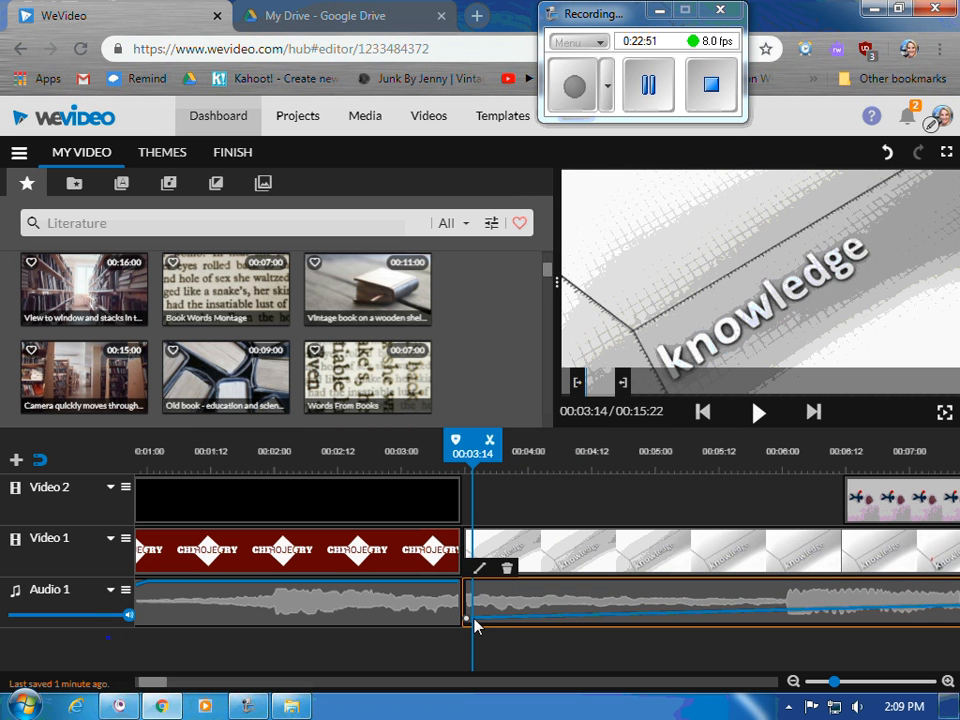
pyautogui.click(576, 556)
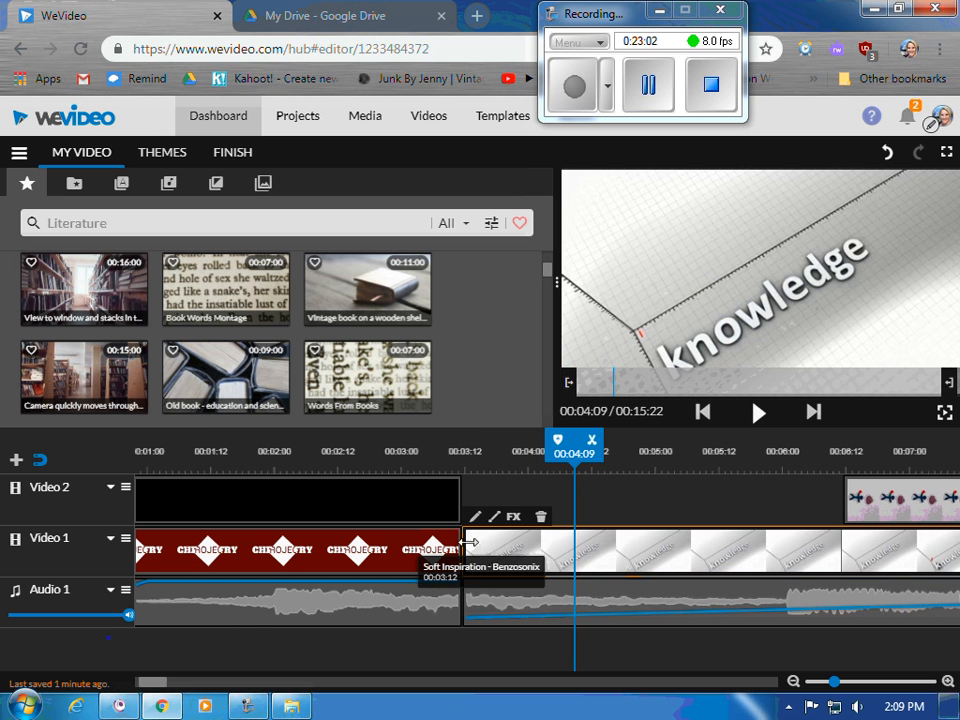
pyautogui.moveTo(576, 461); pyautogui.dragTo(147, 488)
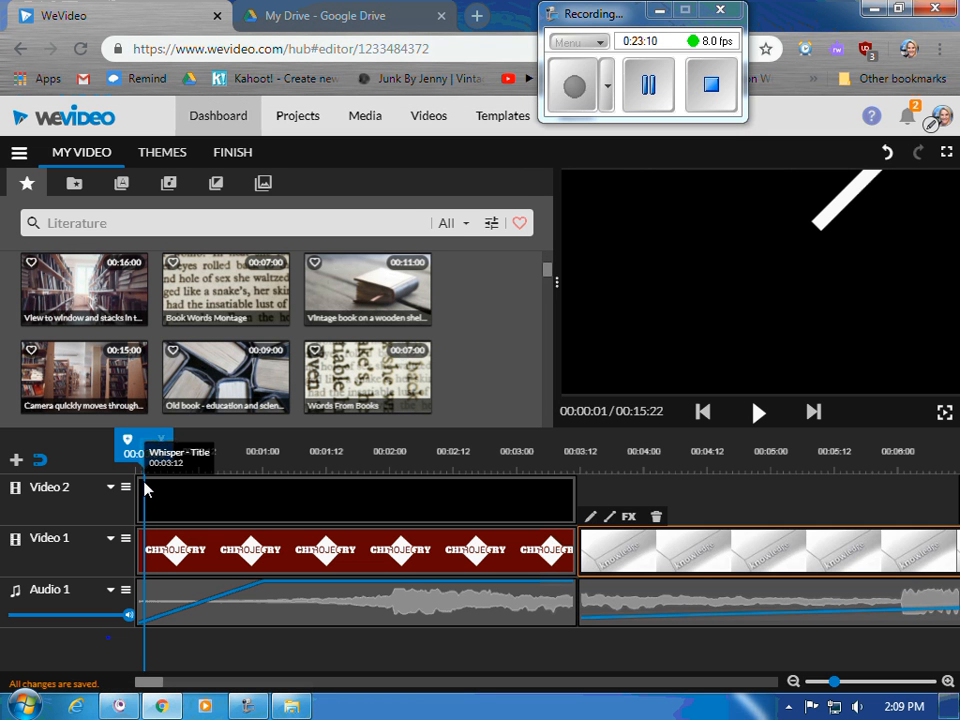
# Go to the publishing settings, title the video Food Chemistry, and choose the clay figure photo as its thumbnail.
pyautogui.click(231, 155)
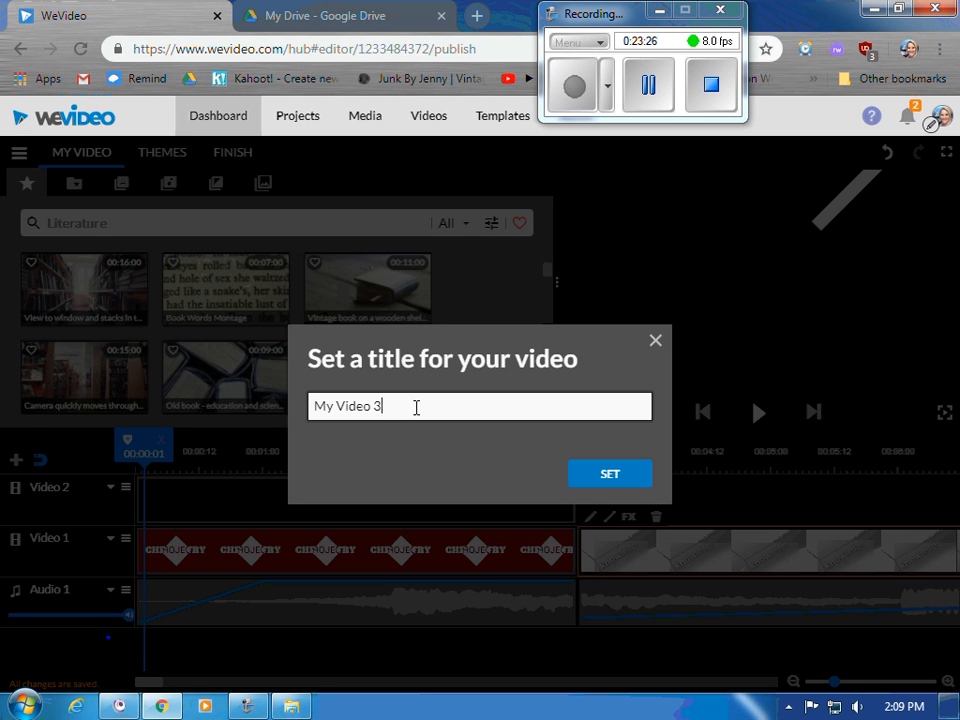
pyautogui.moveTo(416, 407); pyautogui.dragTo(27, 413)
pyautogui.write('M')
pyautogui.press('BackSpace')
pyautogui.write('Food Ch')
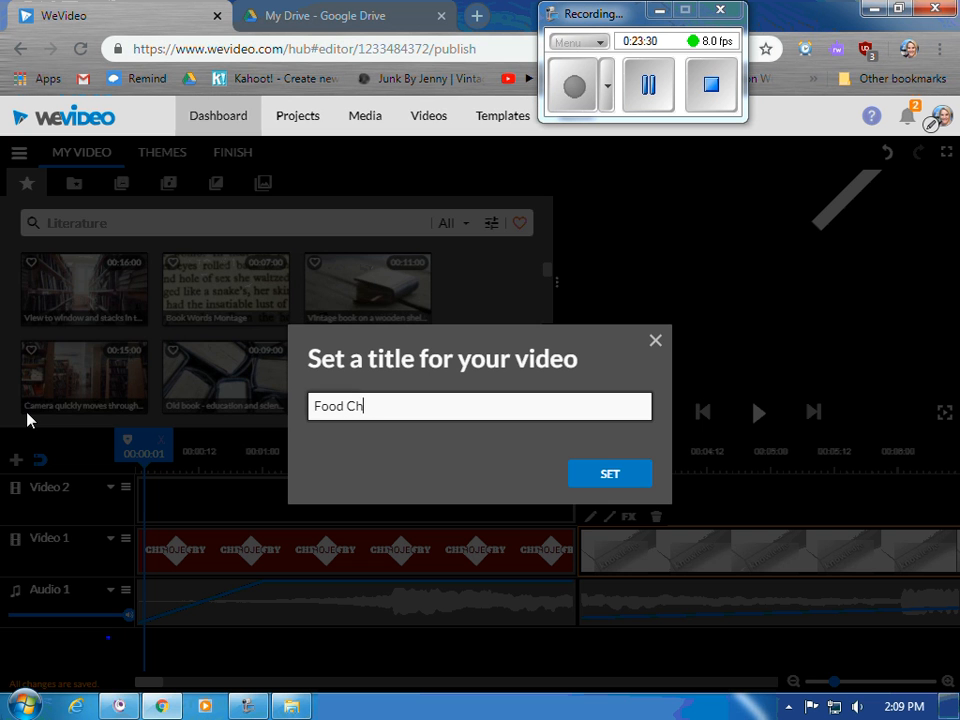
pyautogui.write('emistry')
pyautogui.press('Return')
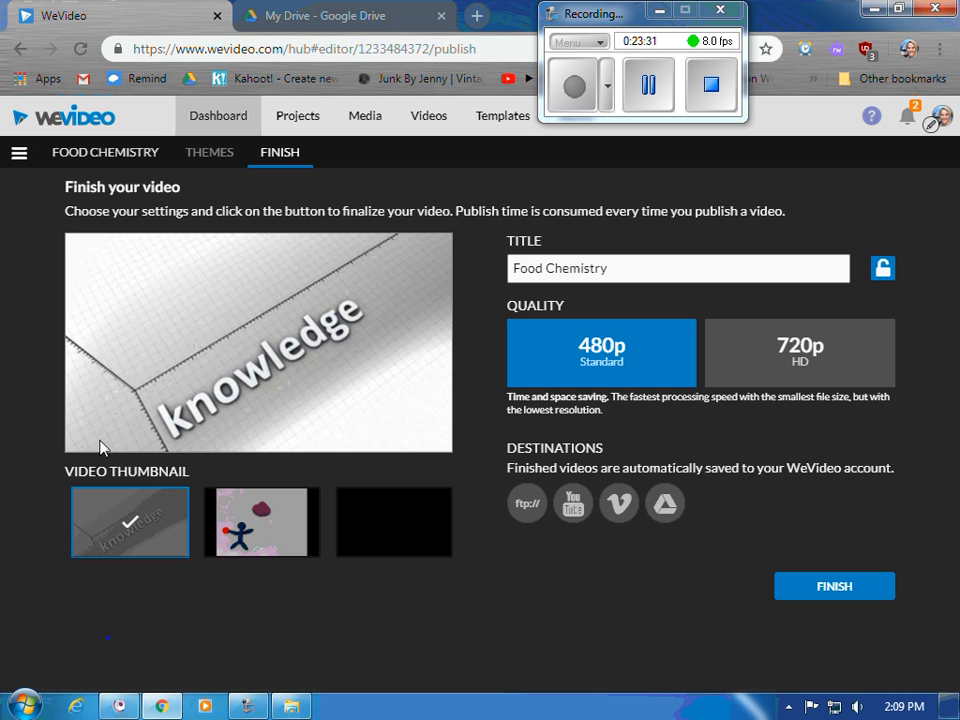
pyautogui.click(275, 533)
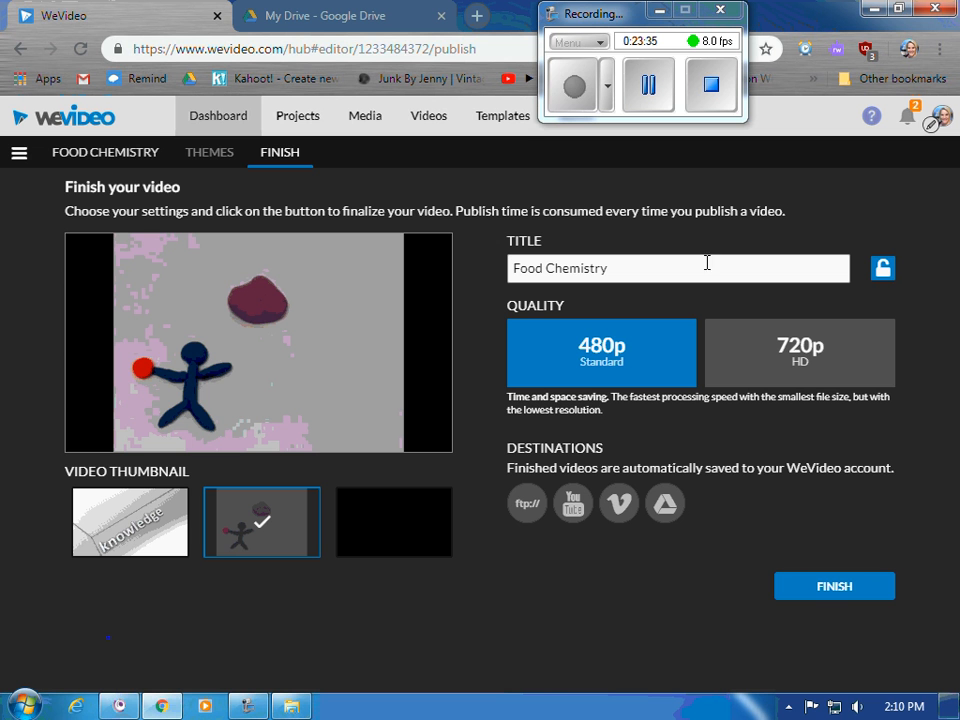
# Finish the Food Chemistry video at 480p Standard quality and copy its video link from the status page.
pyautogui.click(712, 370)
pyautogui.click(667, 387)
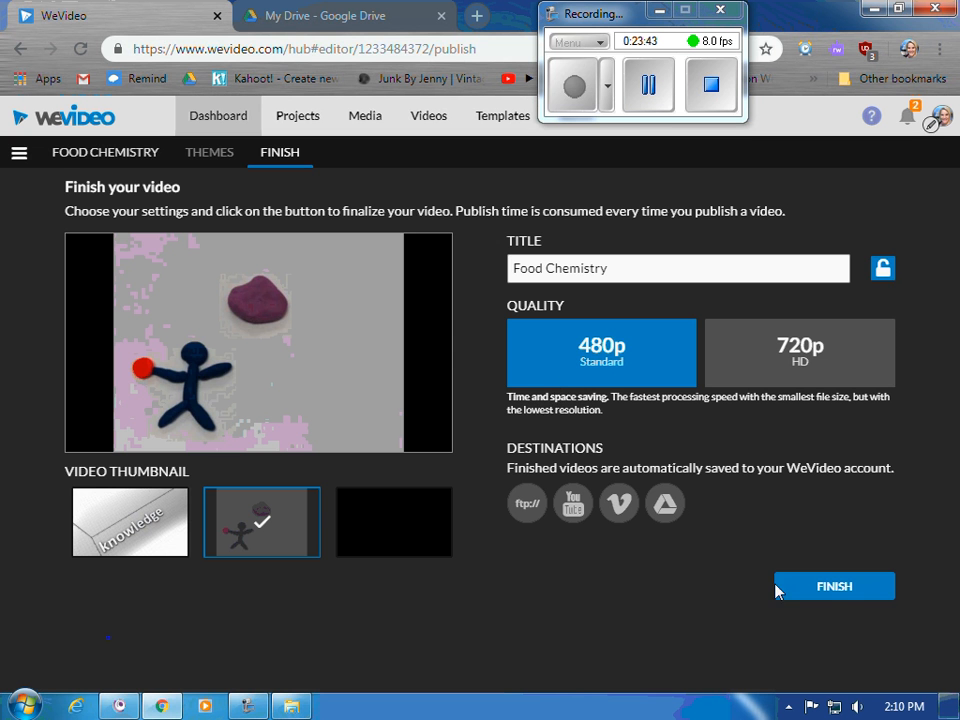
pyautogui.click(826, 588)
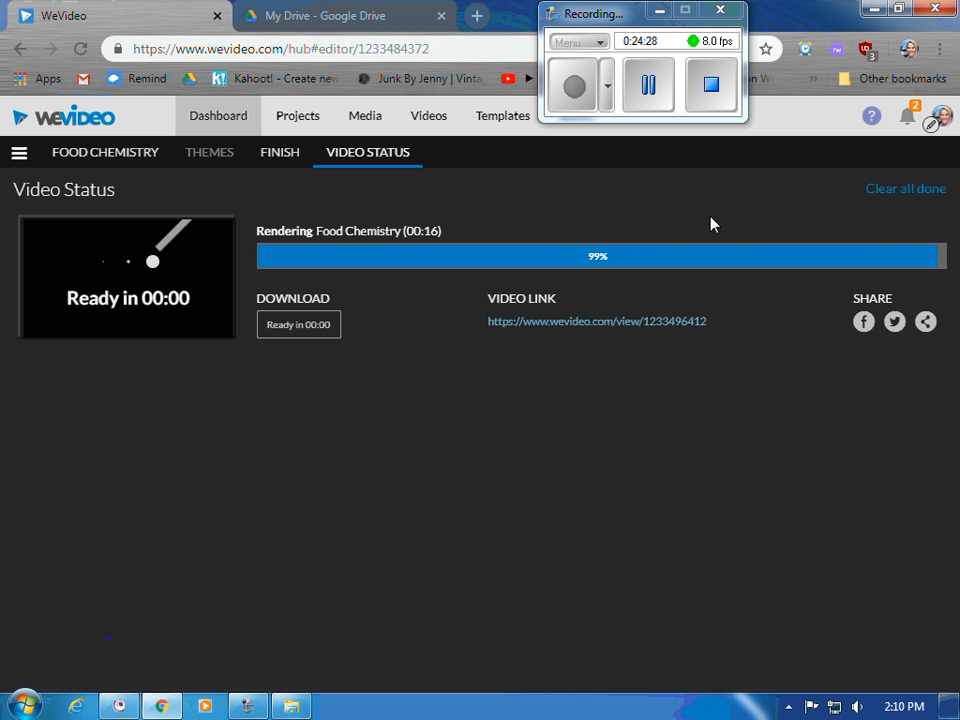
pyautogui.moveTo(486, 321); pyautogui.dragTo(850, 321)
pyautogui.hotkey('ctrl', 'c')
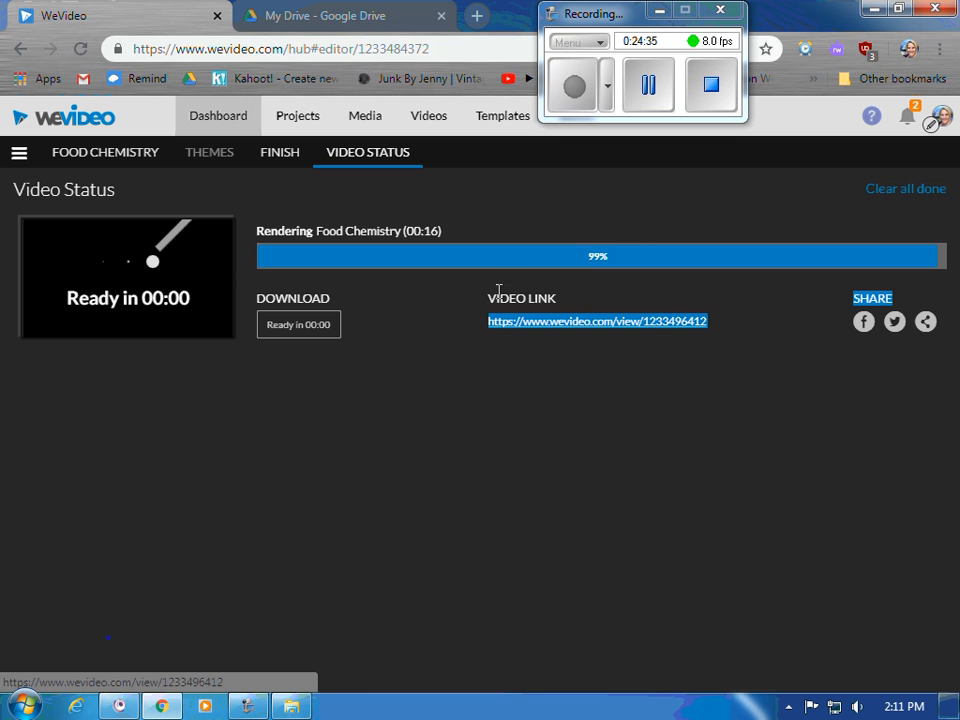
# Switch to Gmail, start a new enlarged message addressed to the suggested contact, and paste the video link into the body.
pyautogui.click(476, 15)
pyautogui.click(84, 79)
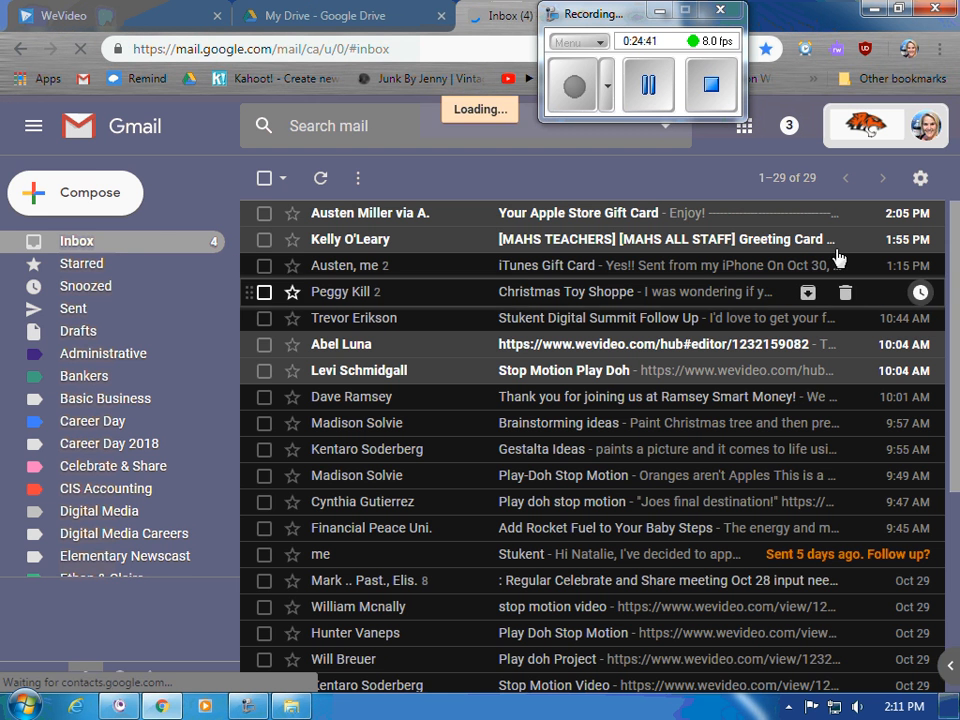
pyautogui.click(75, 192)
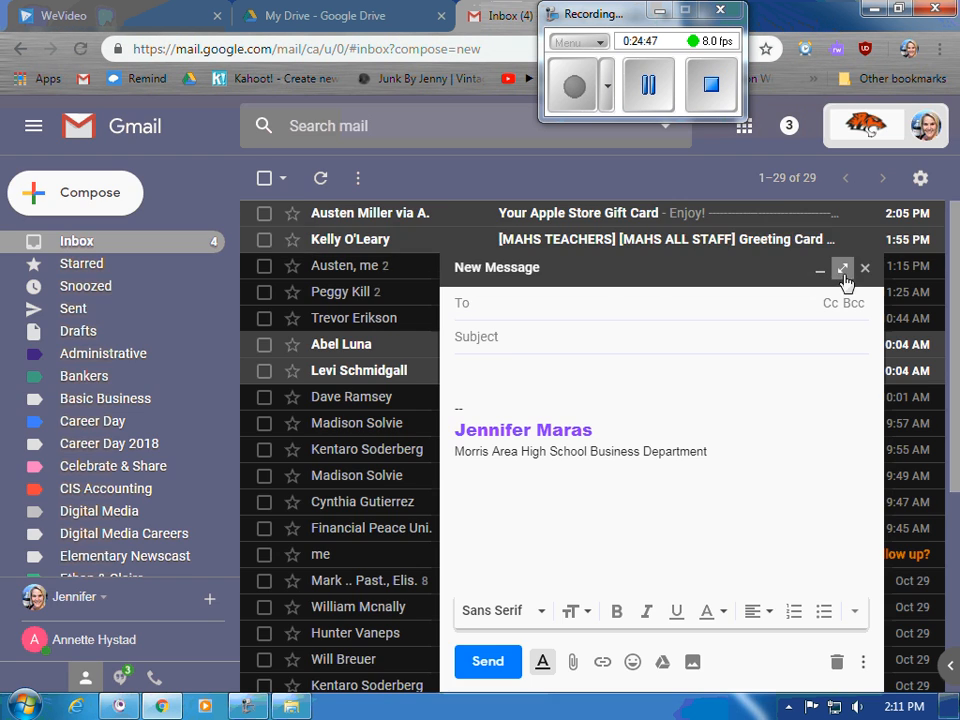
pyautogui.click(843, 269)
pyautogui.write('dylan')
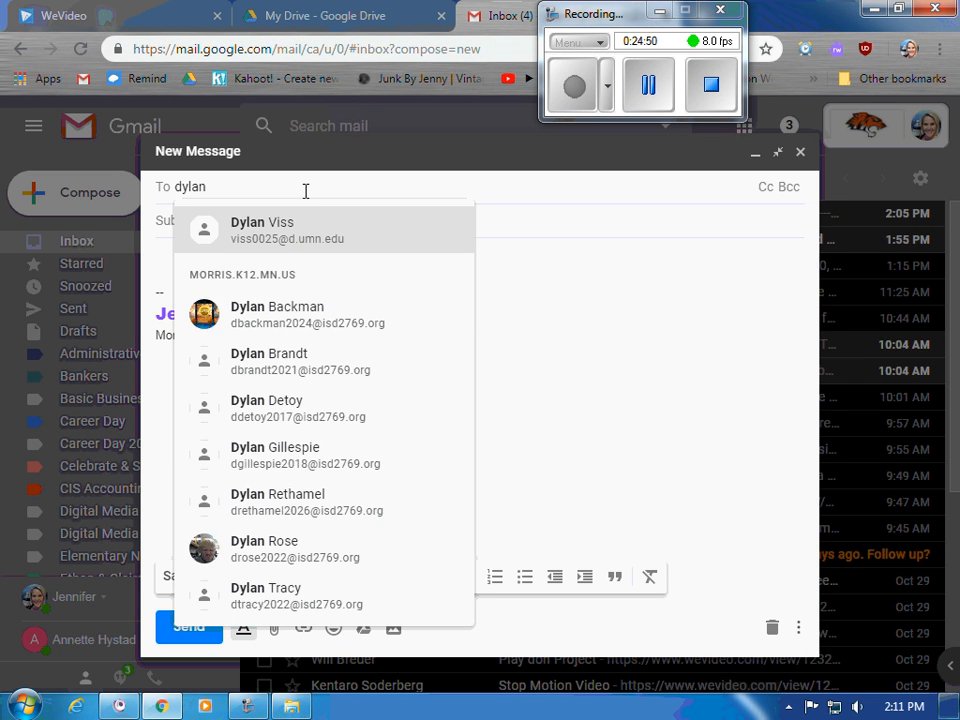
pyautogui.click(245, 245)
pyautogui.click(217, 269)
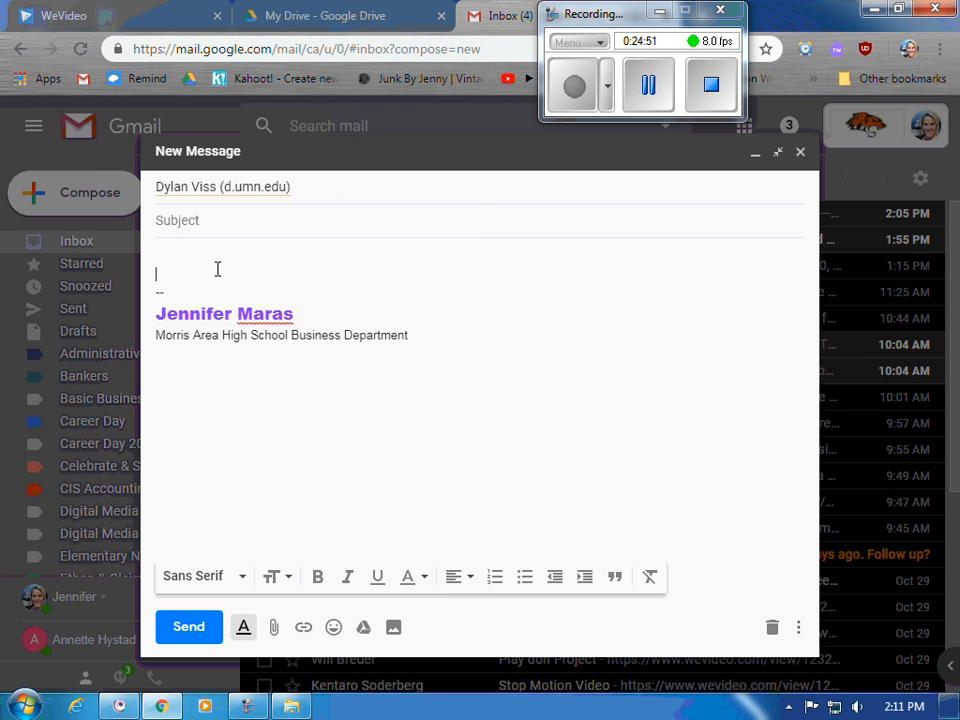
pyautogui.hotkey('ctrl', 'v')
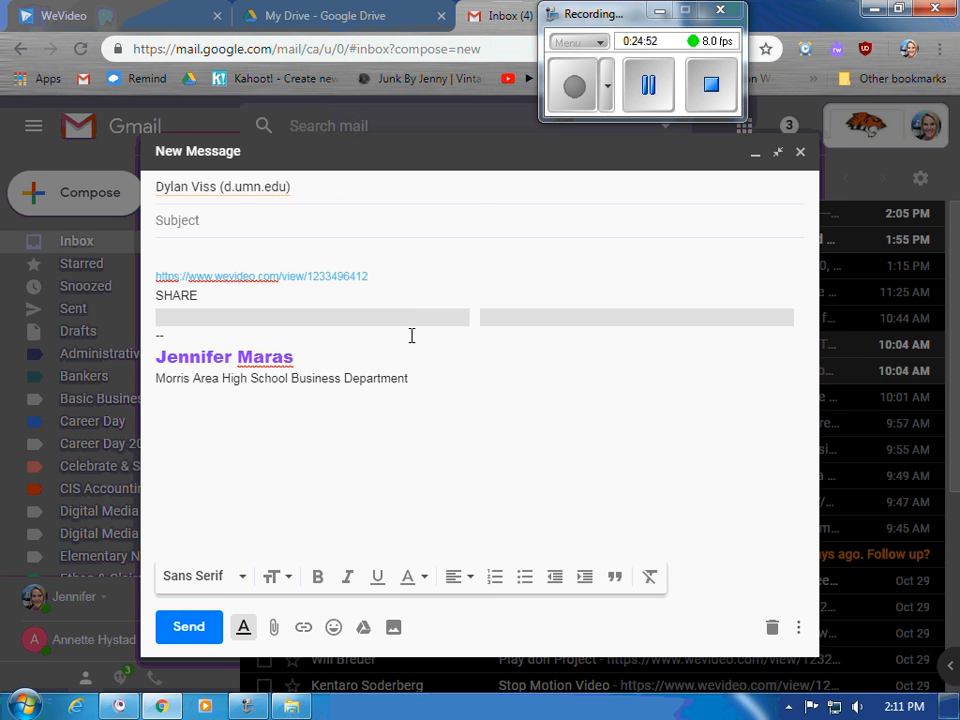
# Remove the pasted SHARE text and empty table cells below the video link, and add blank lines before the signature.
pyautogui.click(802, 316)
pyautogui.press('BackSpace')
pyautogui.press('BackSpace')
pyautogui.press('BackSpace')
pyautogui.press('BackSpace')
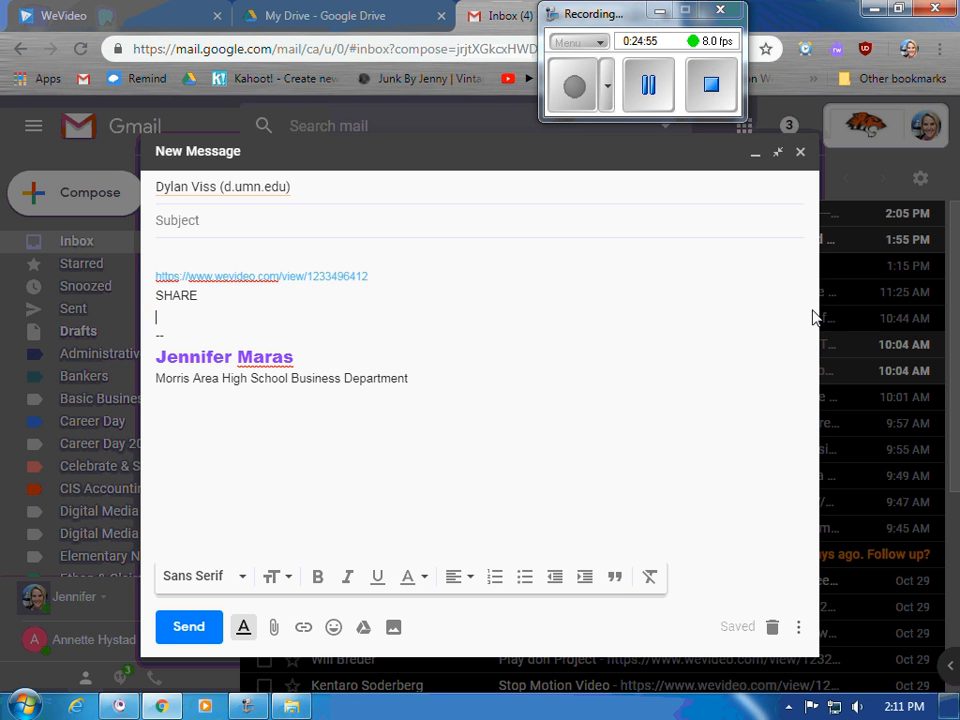
pyautogui.press('BackSpace')
pyautogui.press('BackSpace')
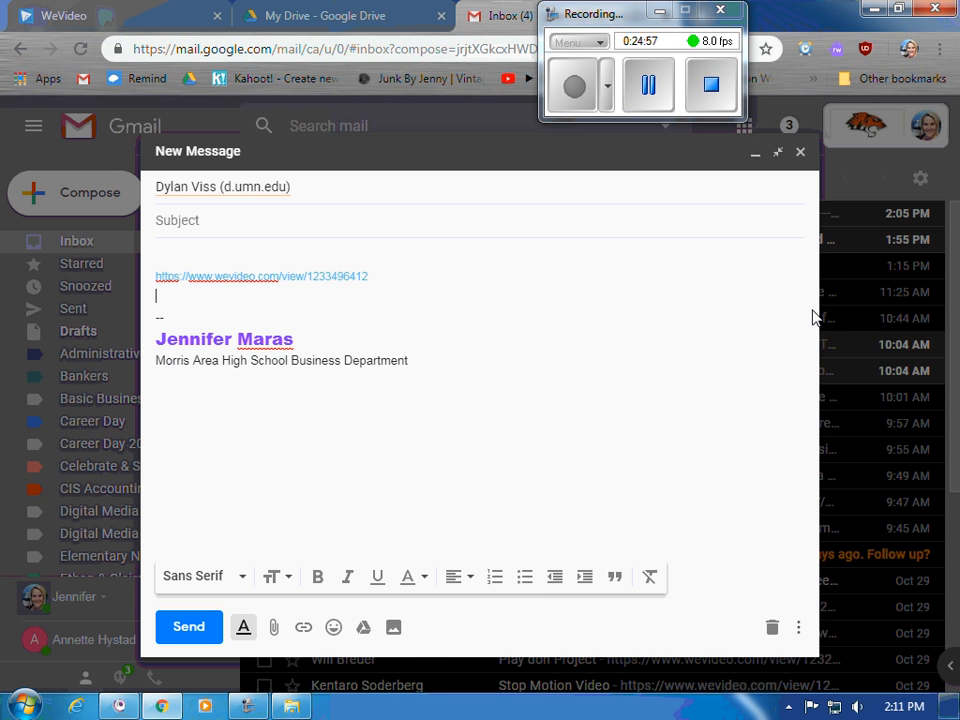
pyautogui.press('Return')
pyautogui.press('Return')
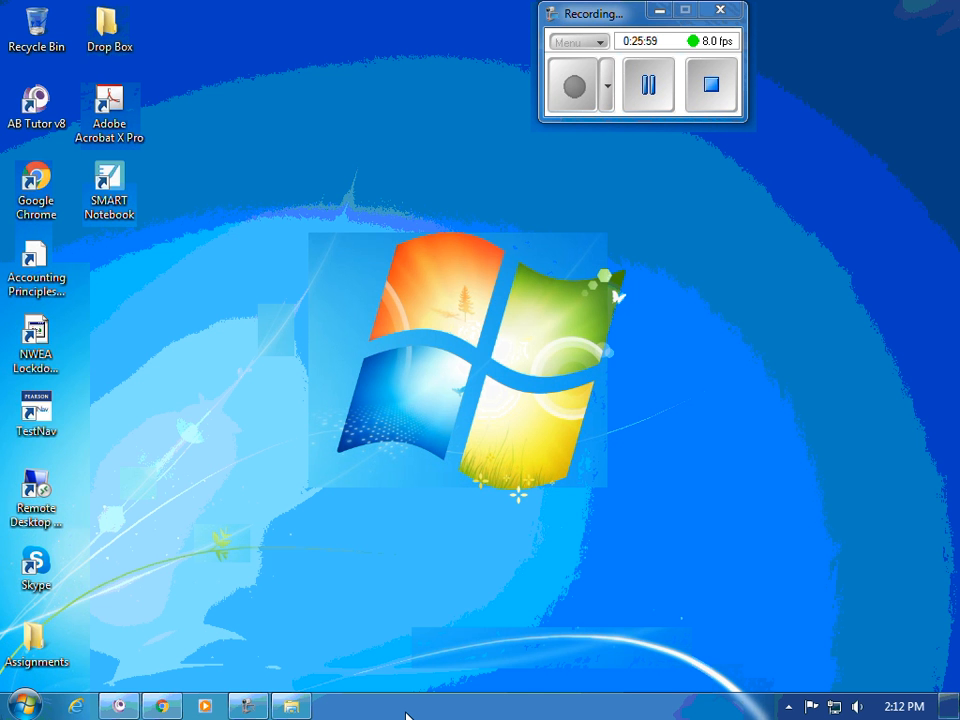
# Switch back to WeVideo and create a new edit in the wide format with no template (blank).
pyautogui.click(174, 704)
pyautogui.click(57, 12)
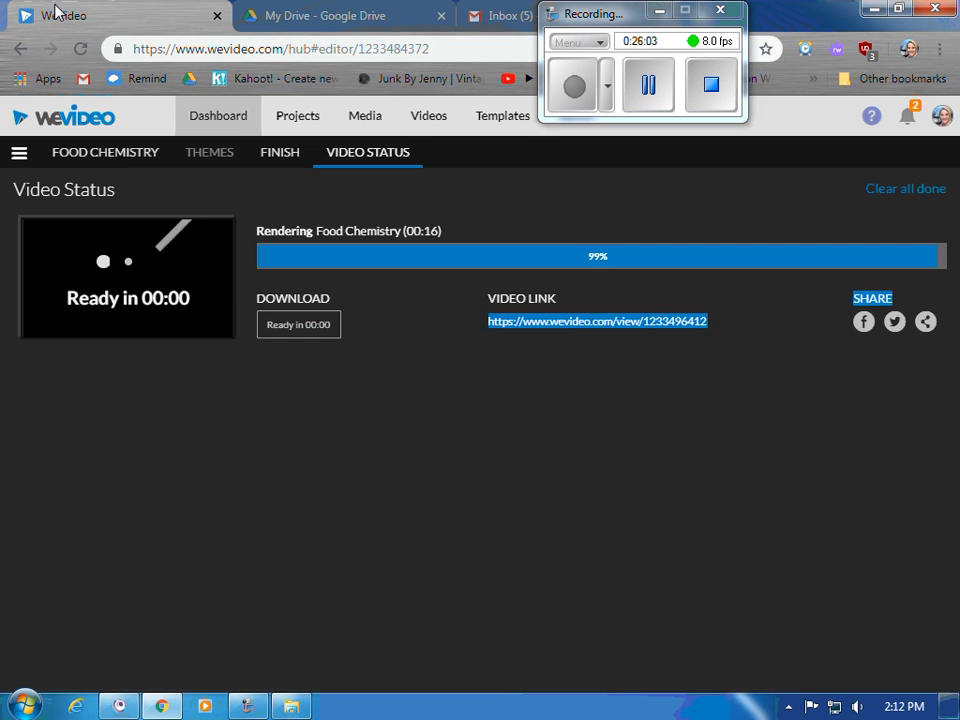
pyautogui.click(18, 153)
pyautogui.click(70, 190)
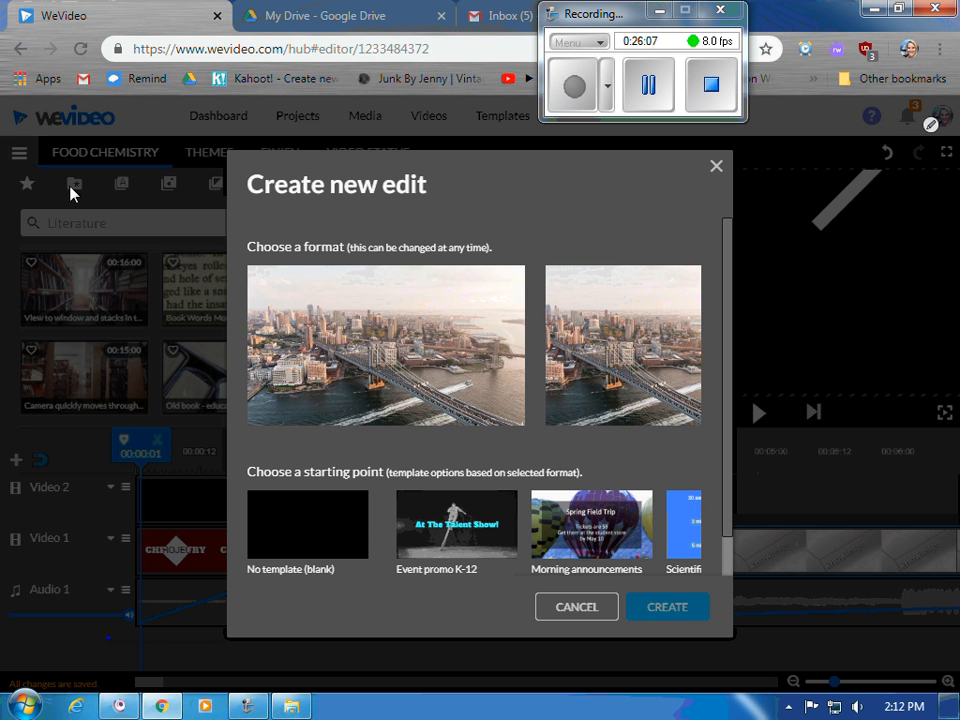
pyautogui.click(465, 388)
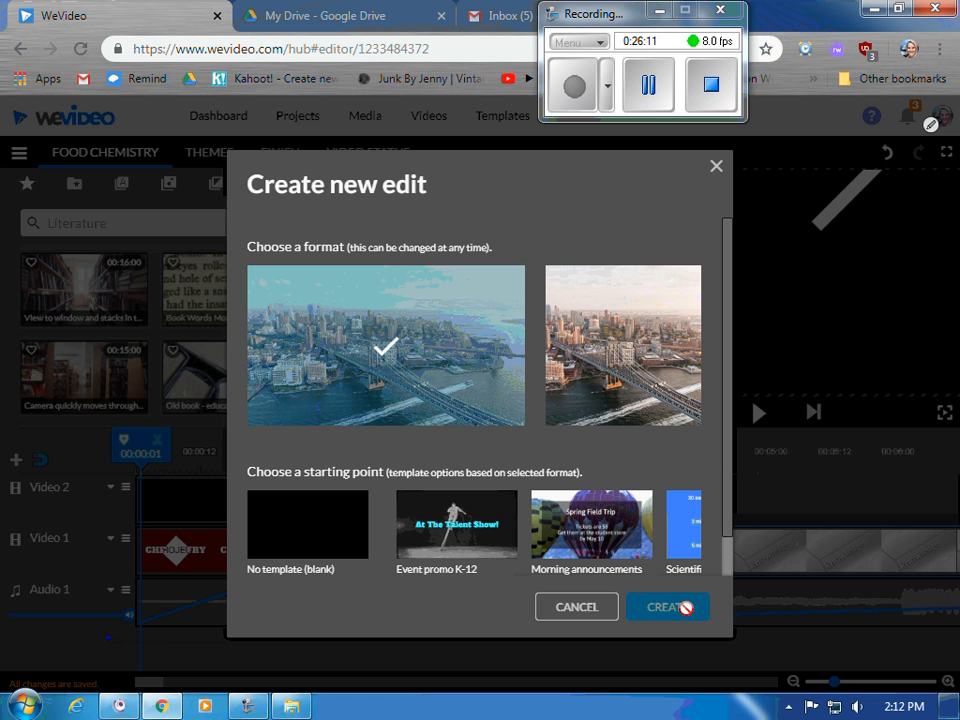
pyautogui.click(300, 525)
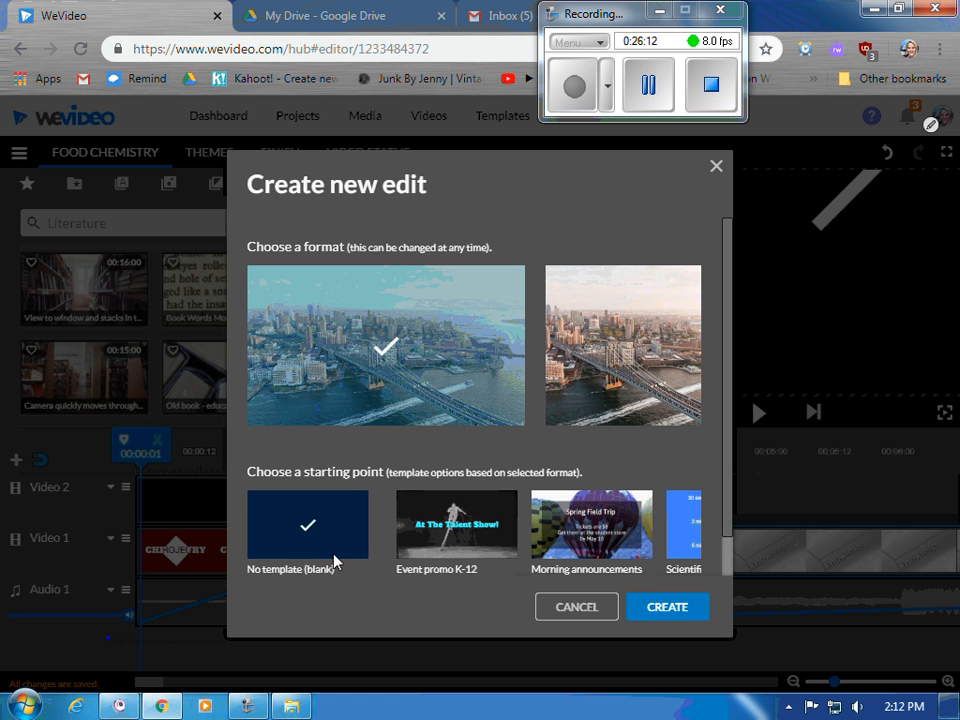
pyautogui.click(660, 607)
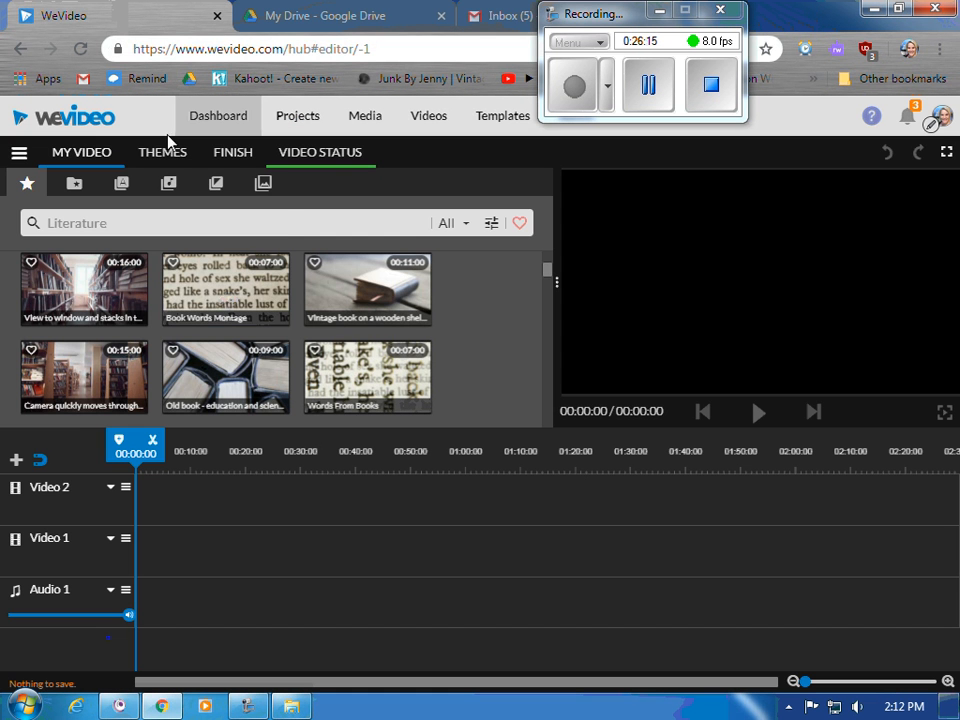
# Look through the standard transitions, the background graphics and the solid colours.
pyautogui.click(216, 185)
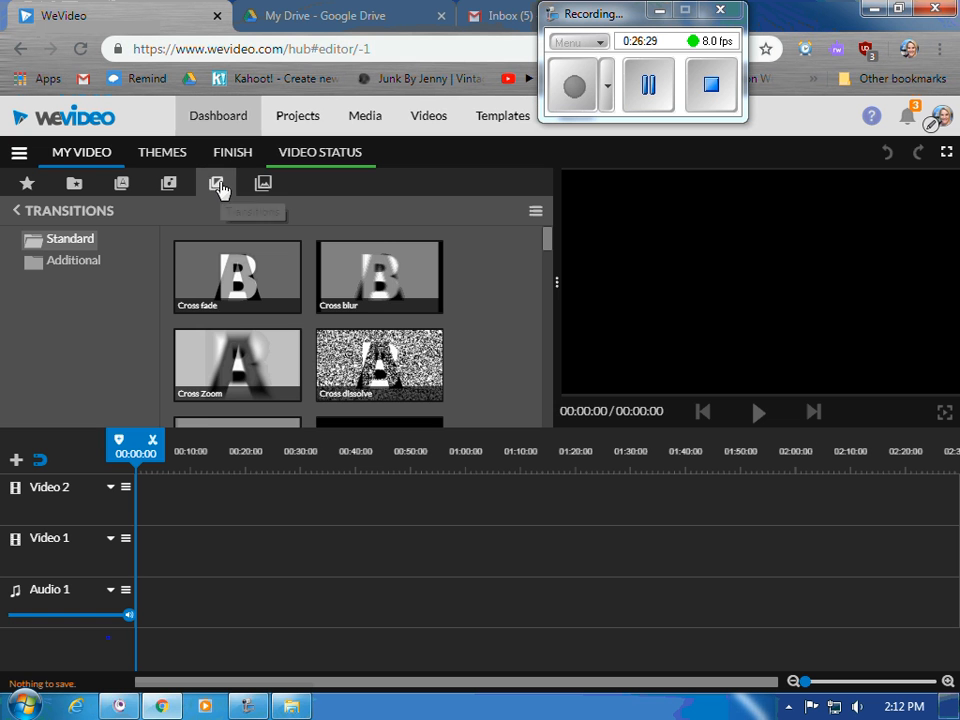
pyautogui.click(262, 186)
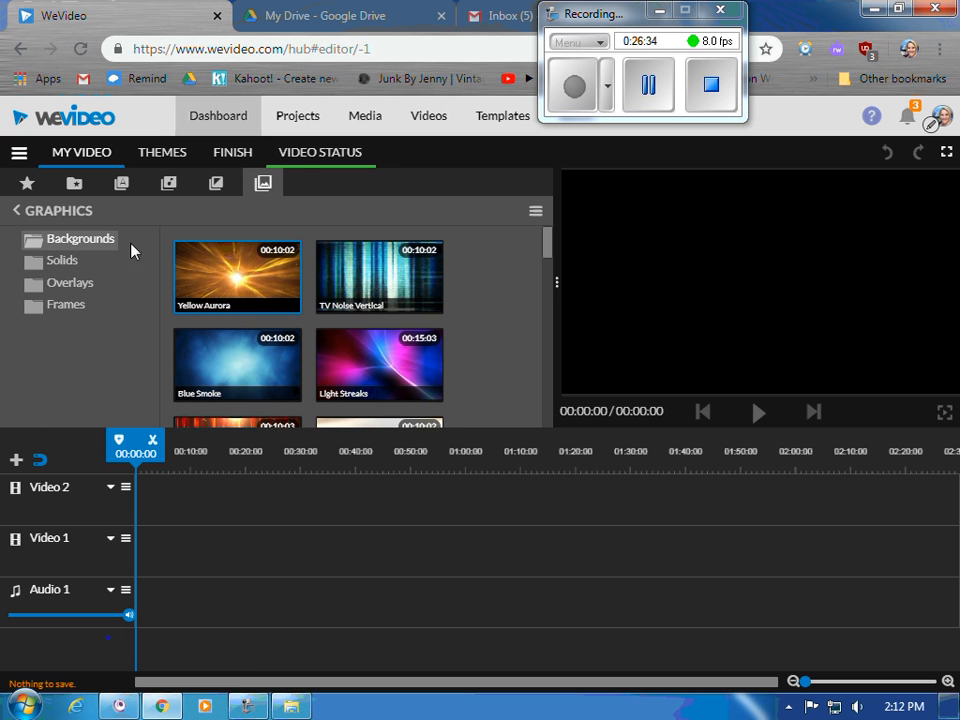
pyautogui.click(62, 262)
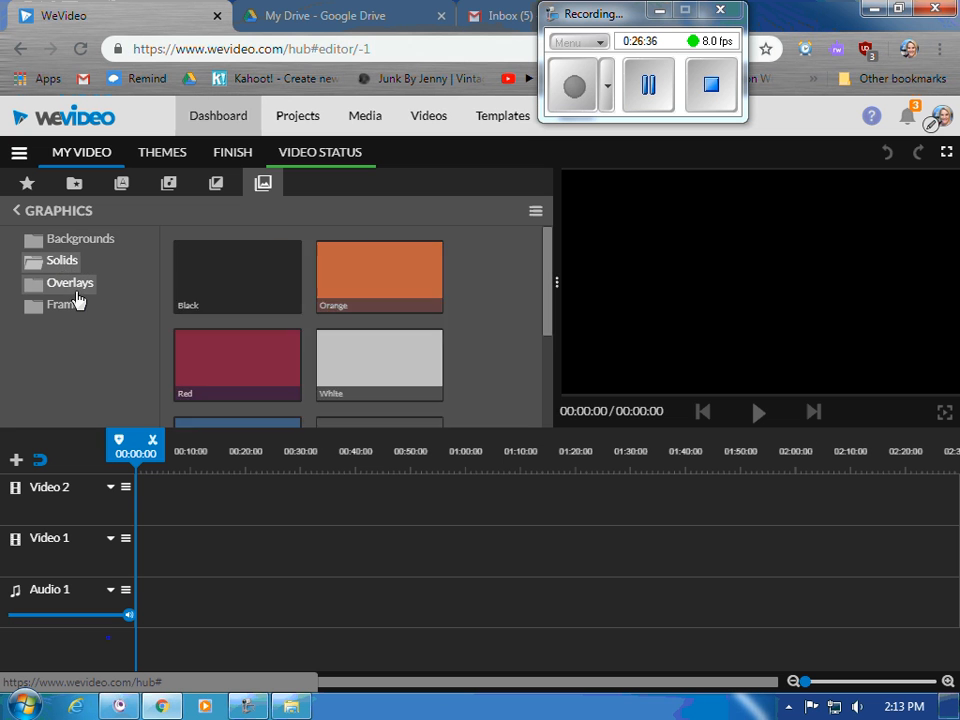
# Try out the Bang overlay on Video 2 with a short preview, and delete it.
pyautogui.click(74, 287)
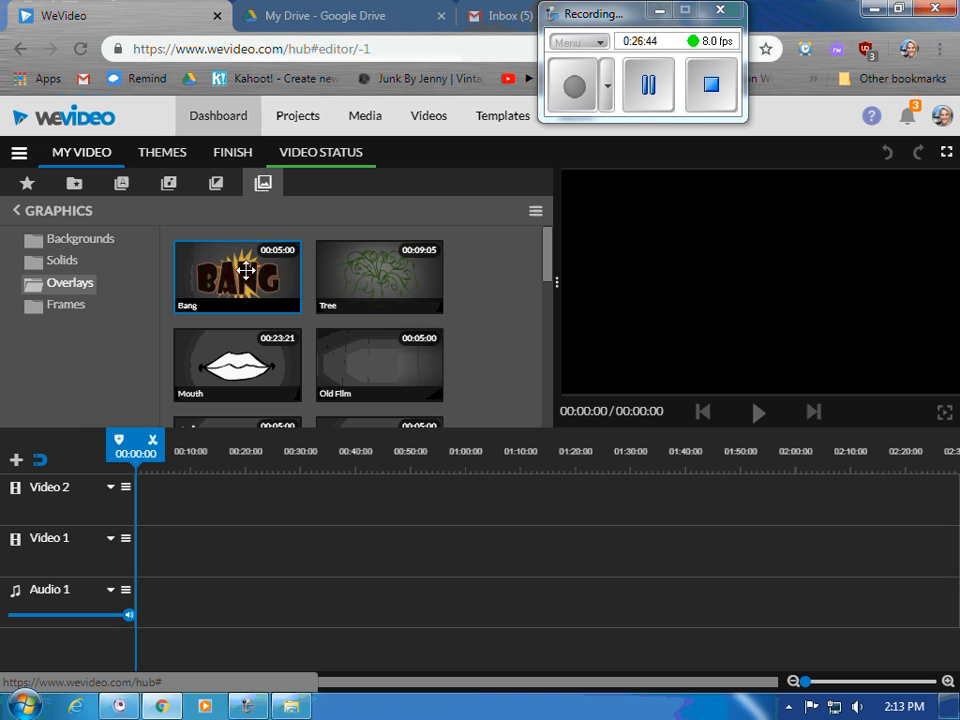
pyautogui.moveTo(236, 289); pyautogui.dragTo(208, 497)
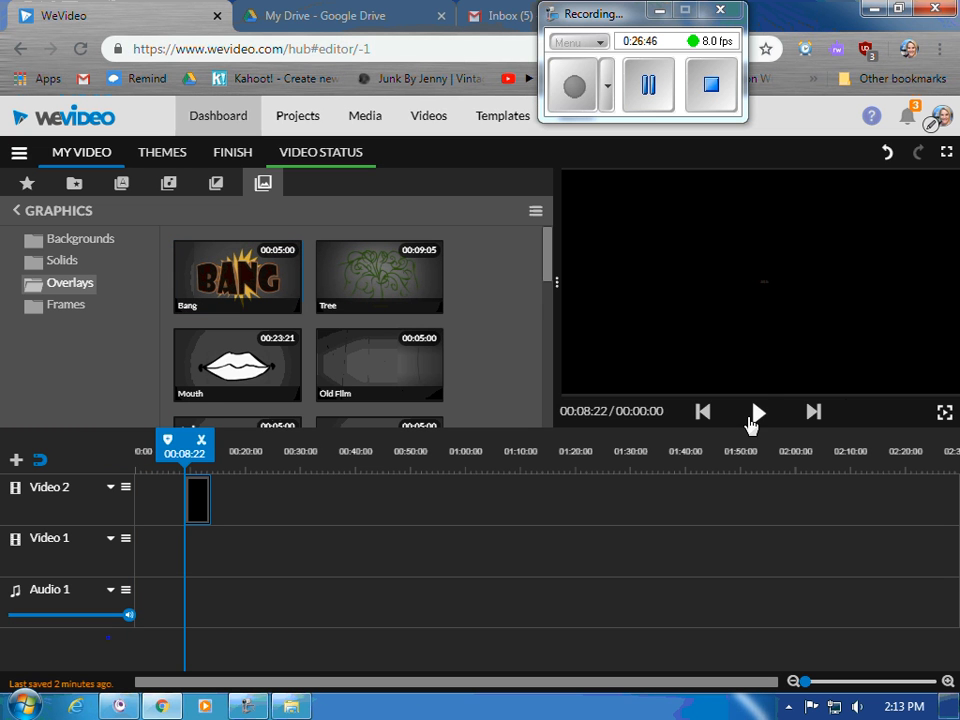
pyautogui.click(753, 416)
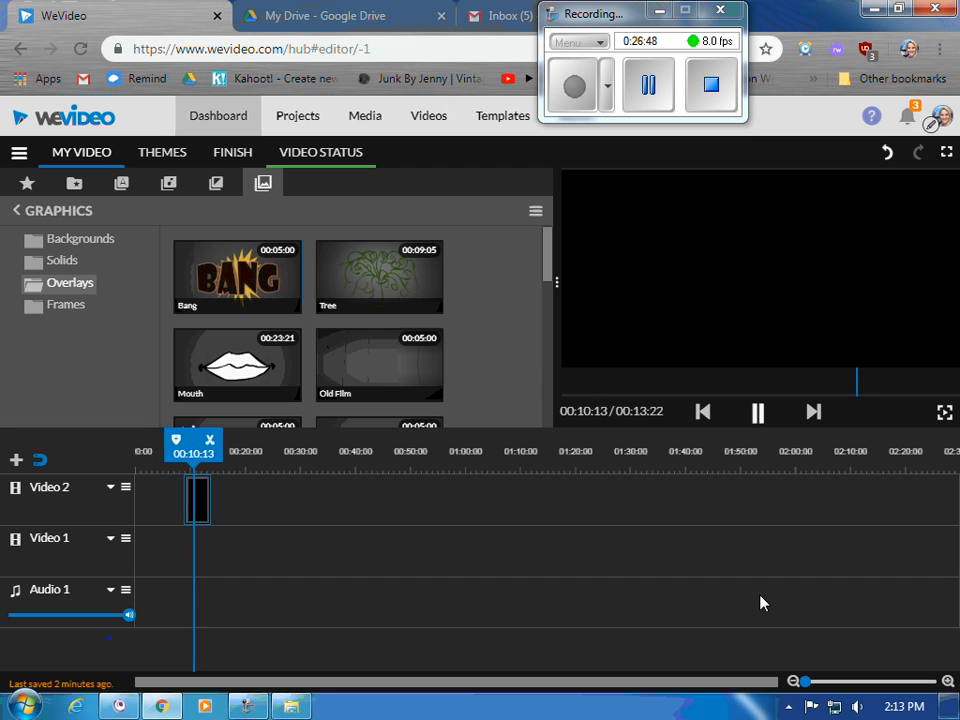
pyautogui.click(196, 502)
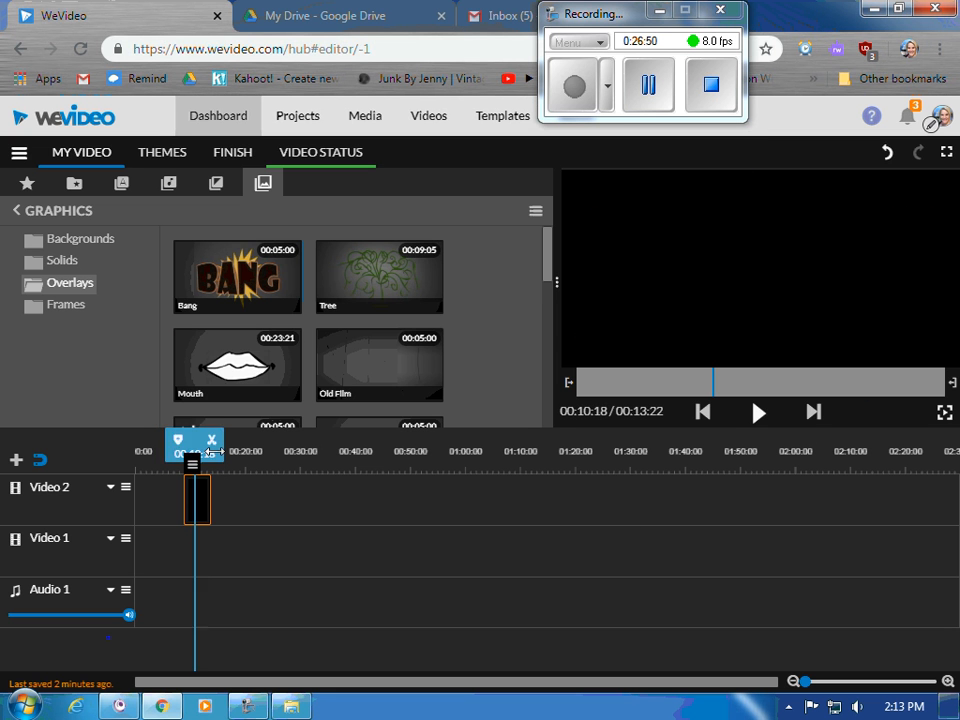
pyautogui.press('Delete')
# Add the overlay of drifting white specks to Video 2, starting at about 00:10:06.
pyautogui.scroll(-5, 322, 350)
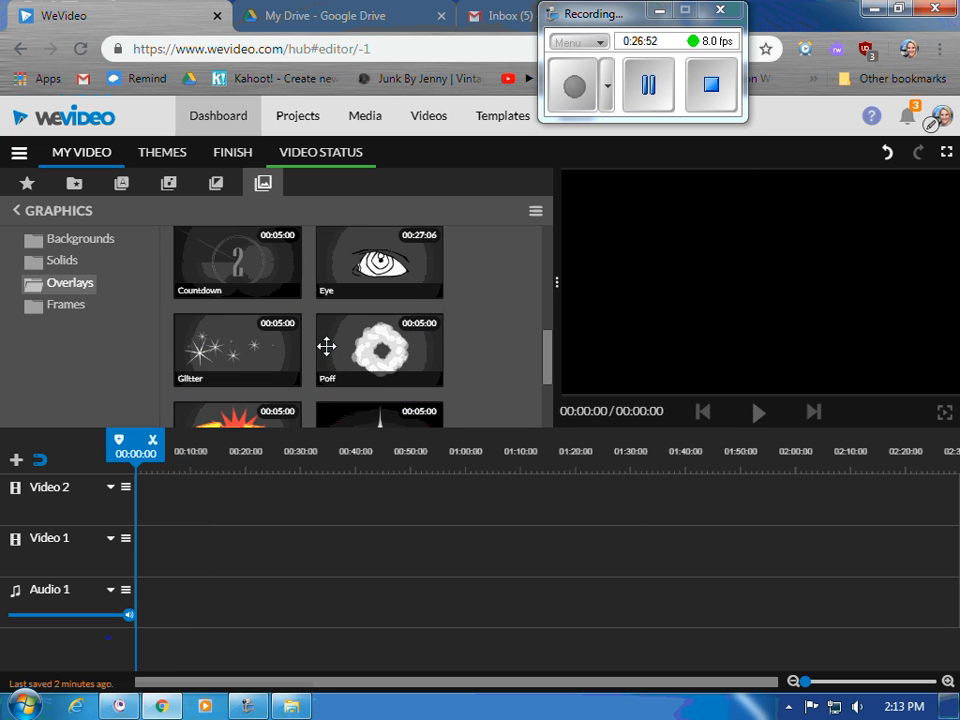
pyautogui.moveTo(234, 268); pyautogui.dragTo(379, 513)
pyautogui.click(210, 504)
# Place the chemistry photo IMG_2008 on Video 1 at 00:10:06 beneath the white-specks overlay, and preview the combination.
pyautogui.click(74, 183)
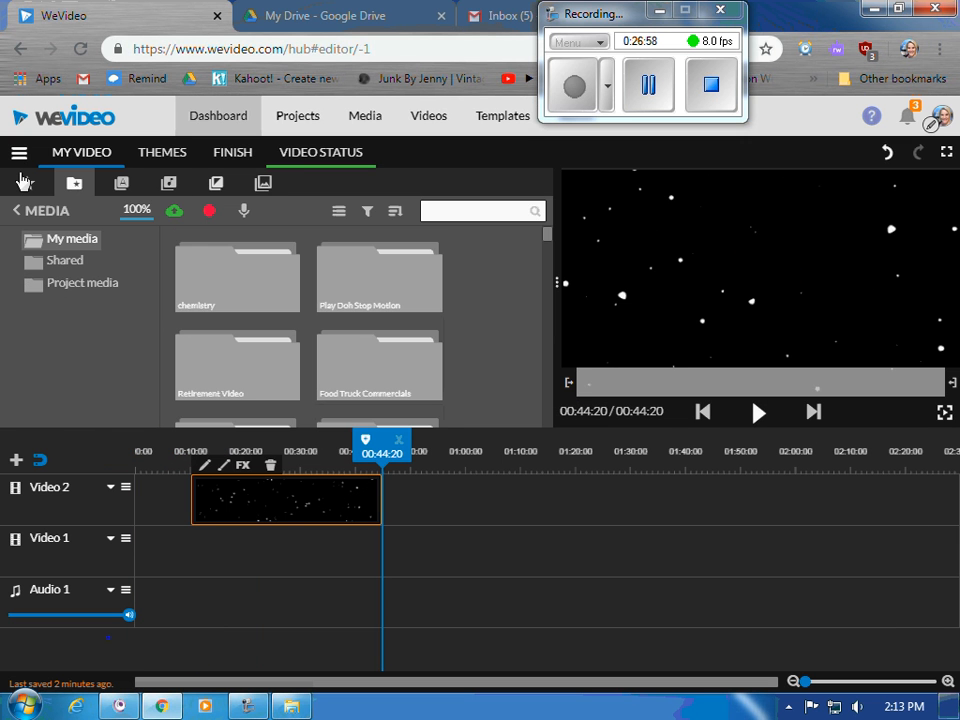
pyautogui.doubleClick(244, 294)
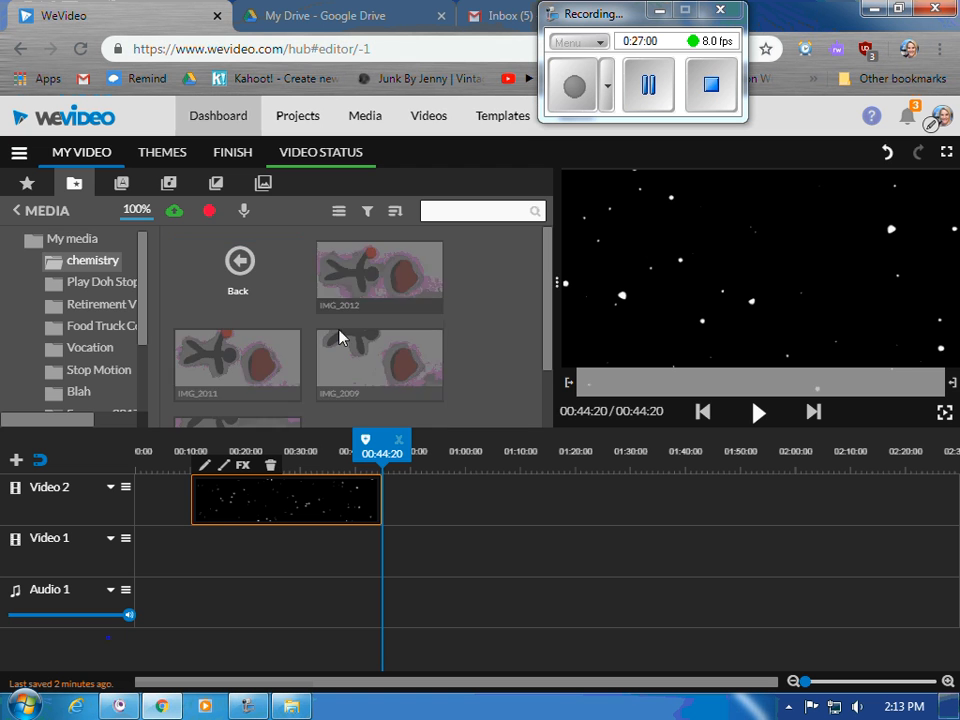
pyautogui.scroll(-3, 263, 369)
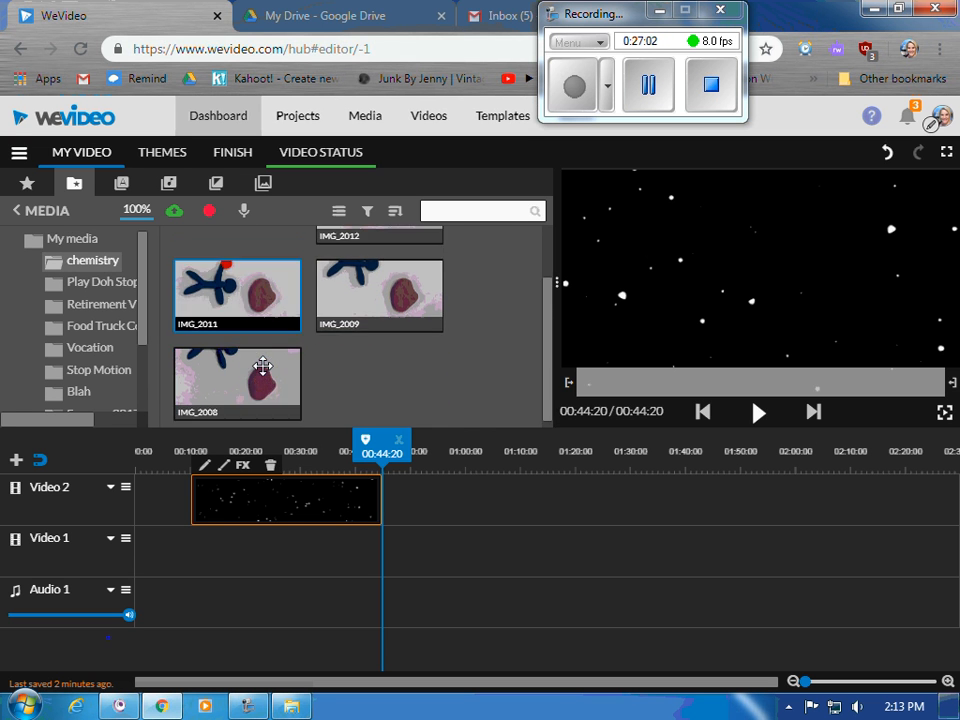
pyautogui.moveTo(195, 365); pyautogui.dragTo(208, 545)
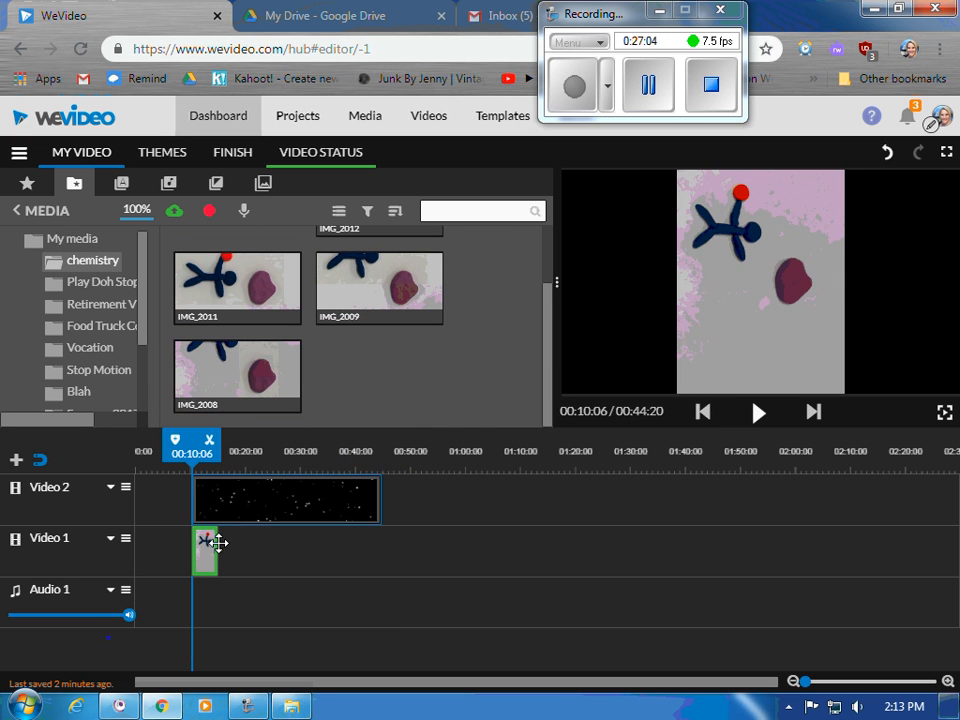
pyautogui.click(756, 410)
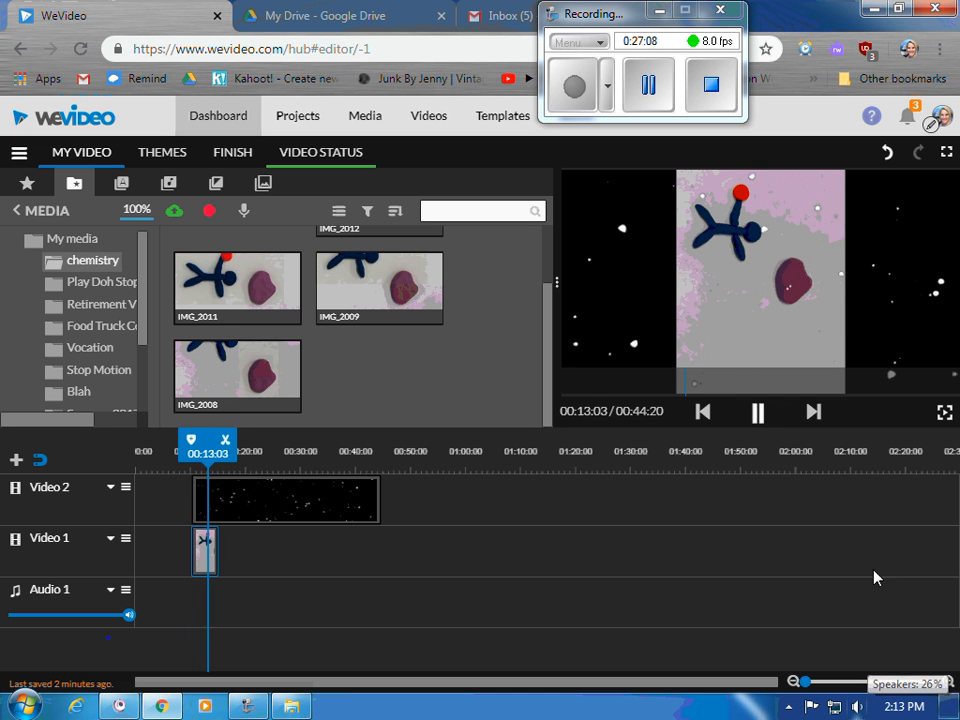
pyautogui.click(769, 424)
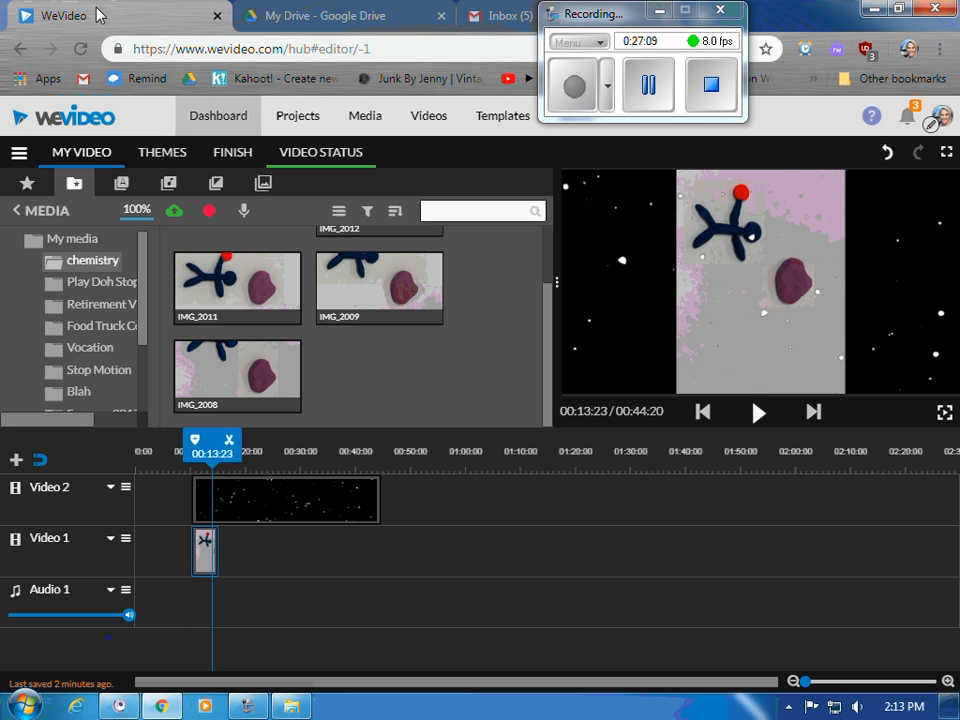
# Review the graphic frames and overlays, the transitions, the audio library and the Motion & more text styles.
pyautogui.click(265, 188)
pyautogui.click(50, 306)
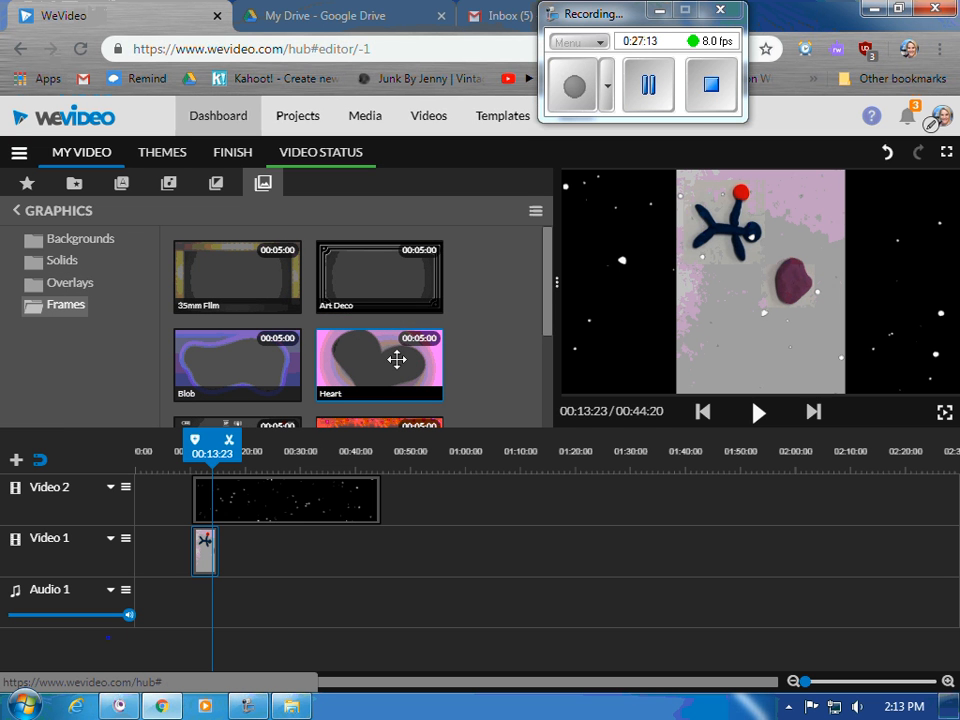
pyautogui.click(57, 242)
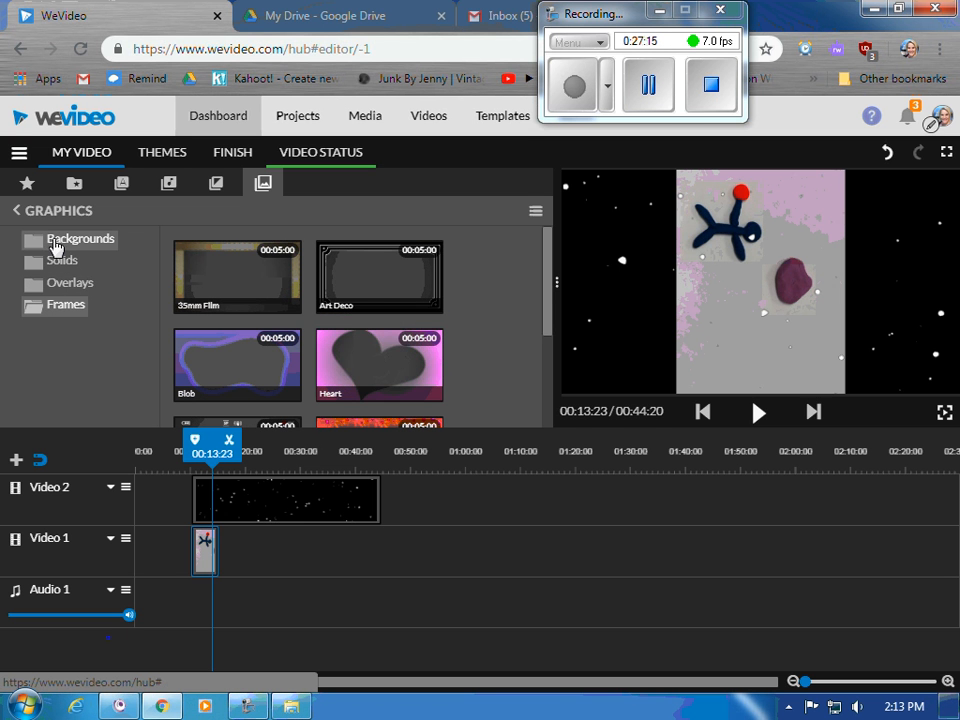
pyautogui.click(60, 290)
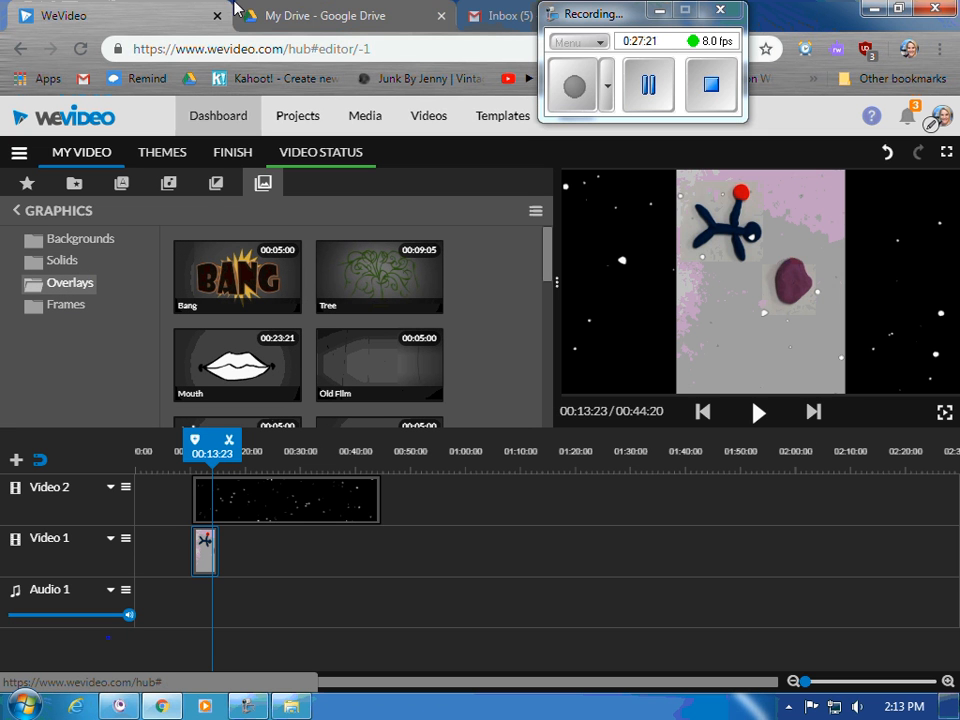
pyautogui.click(213, 186)
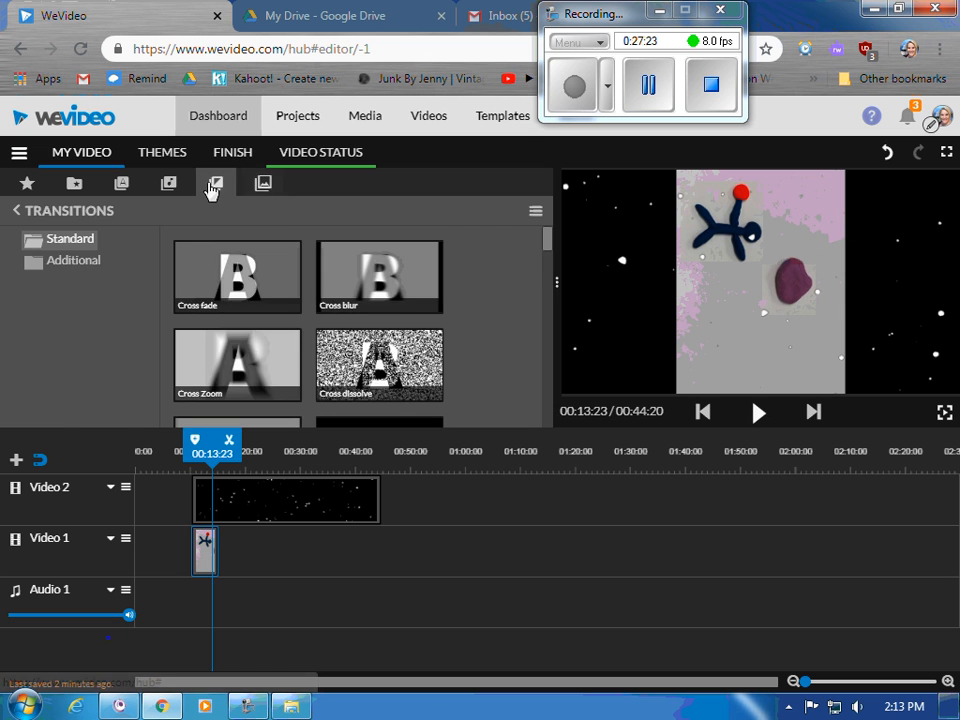
pyautogui.click(168, 186)
pyautogui.click(122, 190)
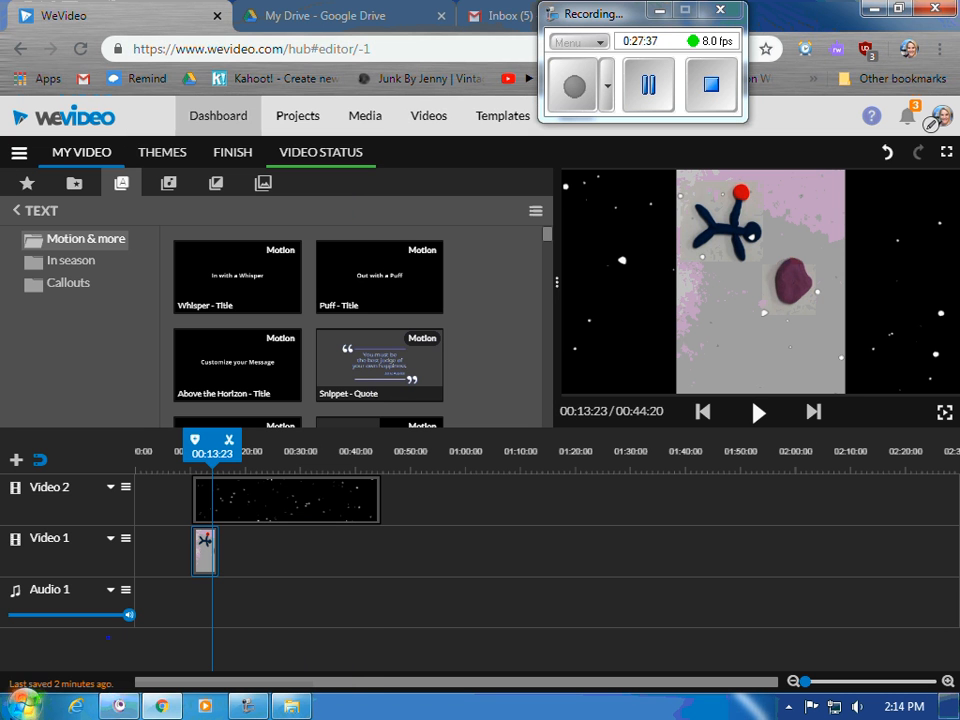
# Switch to PowerPoint and open the recent presentation "intro to wevideo".
pyautogui.click(22, 705)
pyautogui.click(81, 229)
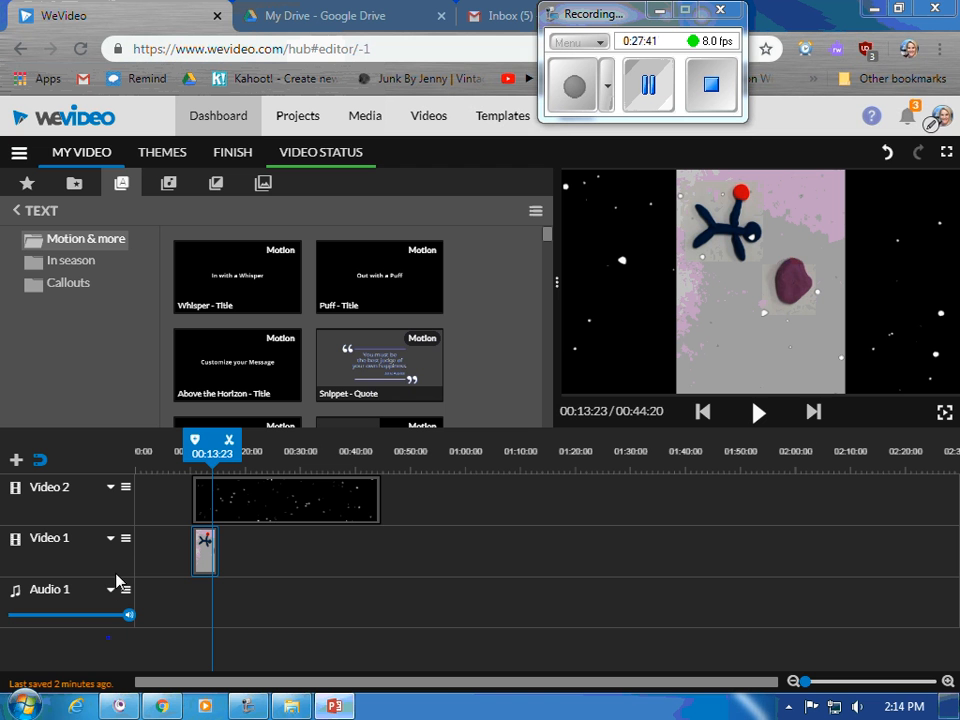
pyautogui.click(333, 707)
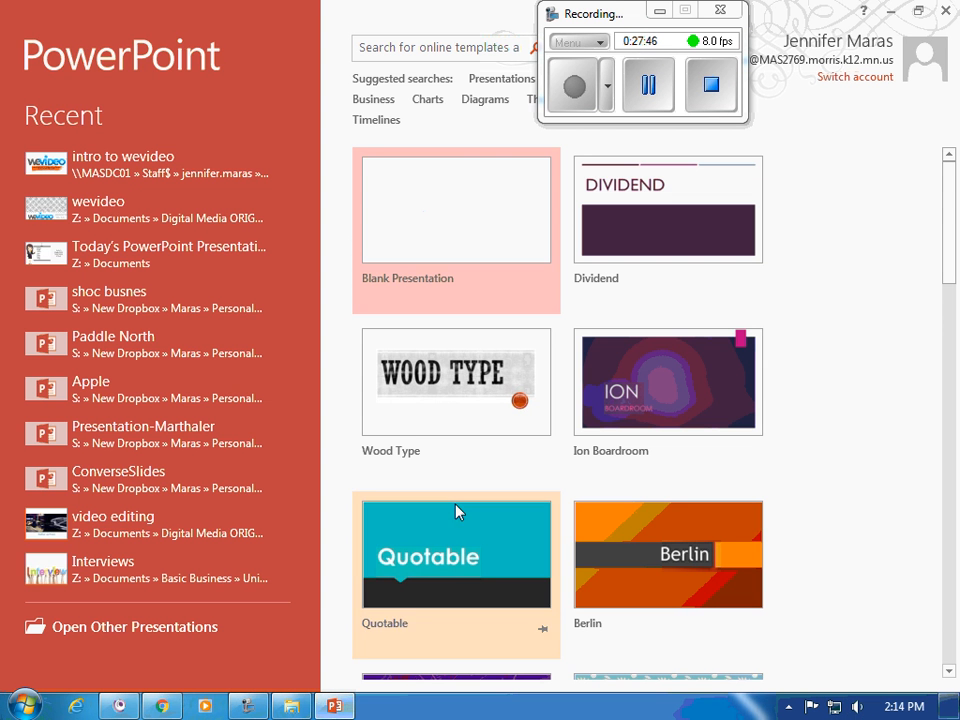
pyautogui.click(197, 155)
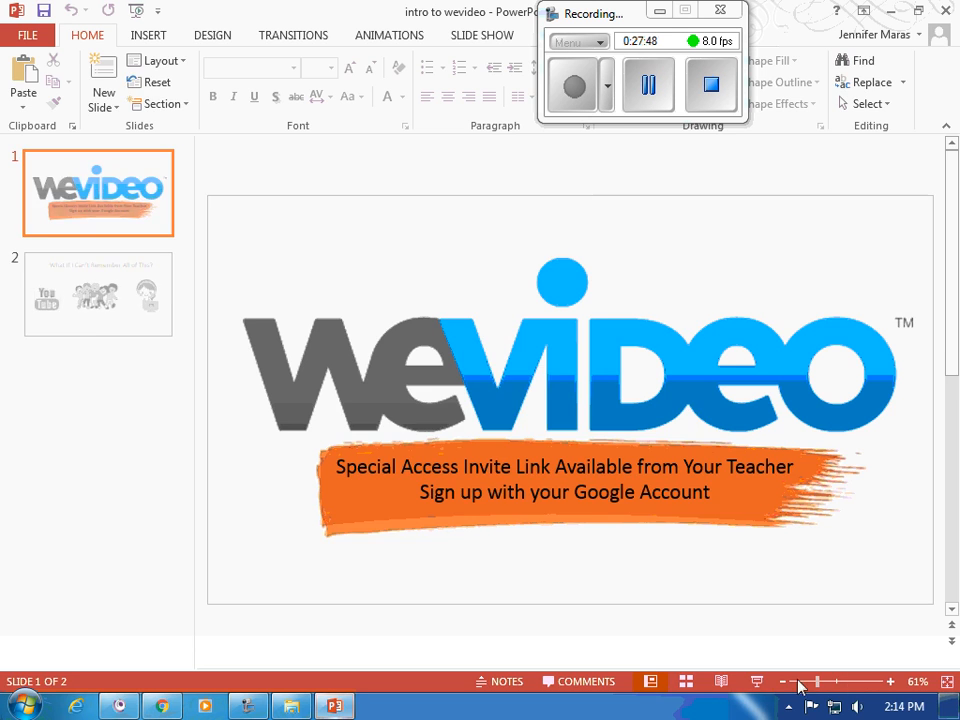
# Present the slide show from the WeVideo sign-up slide to "What If I Can't Remember All of This?", end it, and return to the WeVideo editor in Chrome.
pyautogui.click(757, 681)
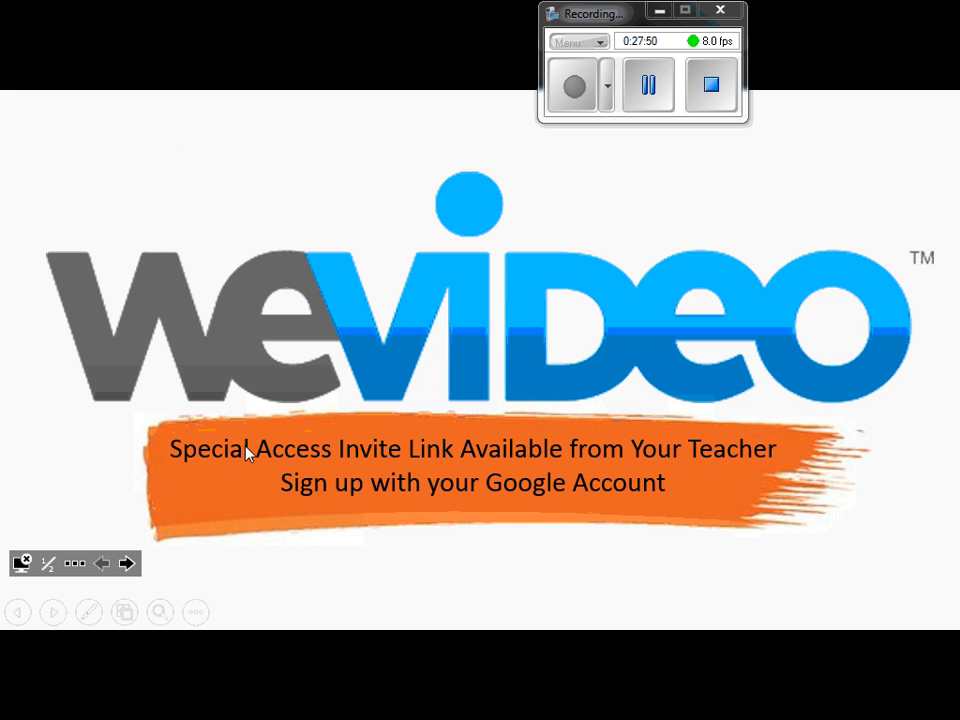
pyautogui.click(125, 564)
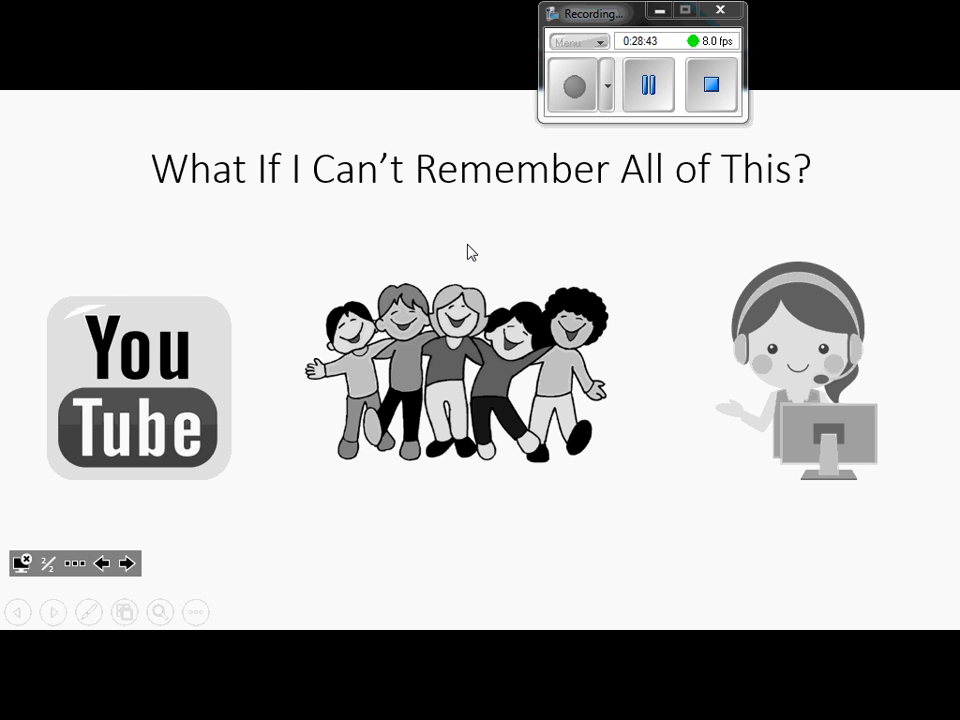
pyautogui.press('Escape')
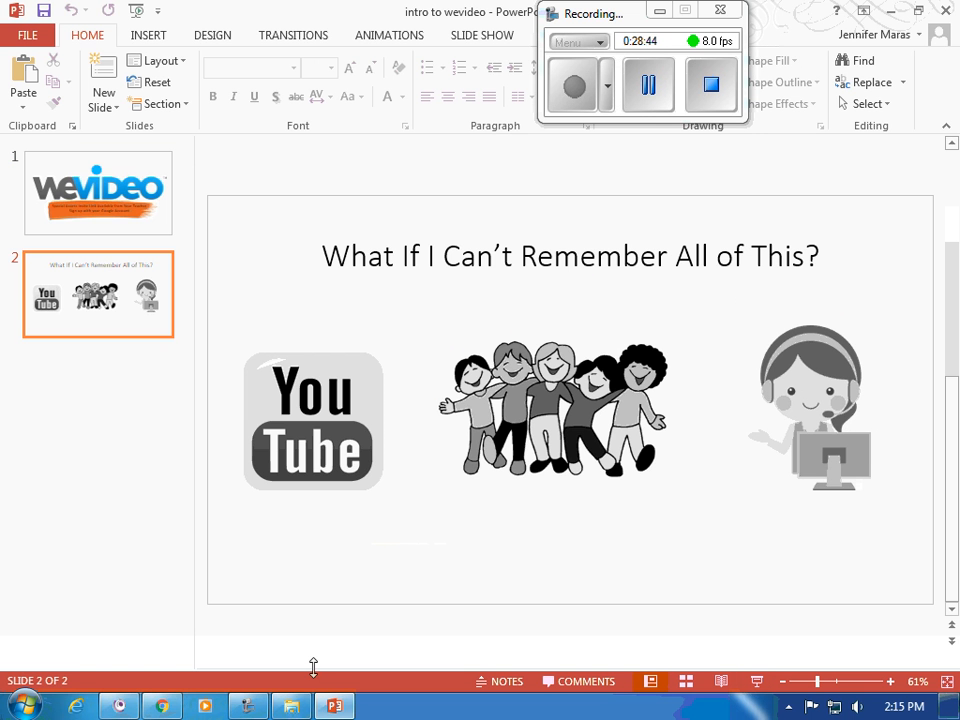
pyautogui.click(160, 707)
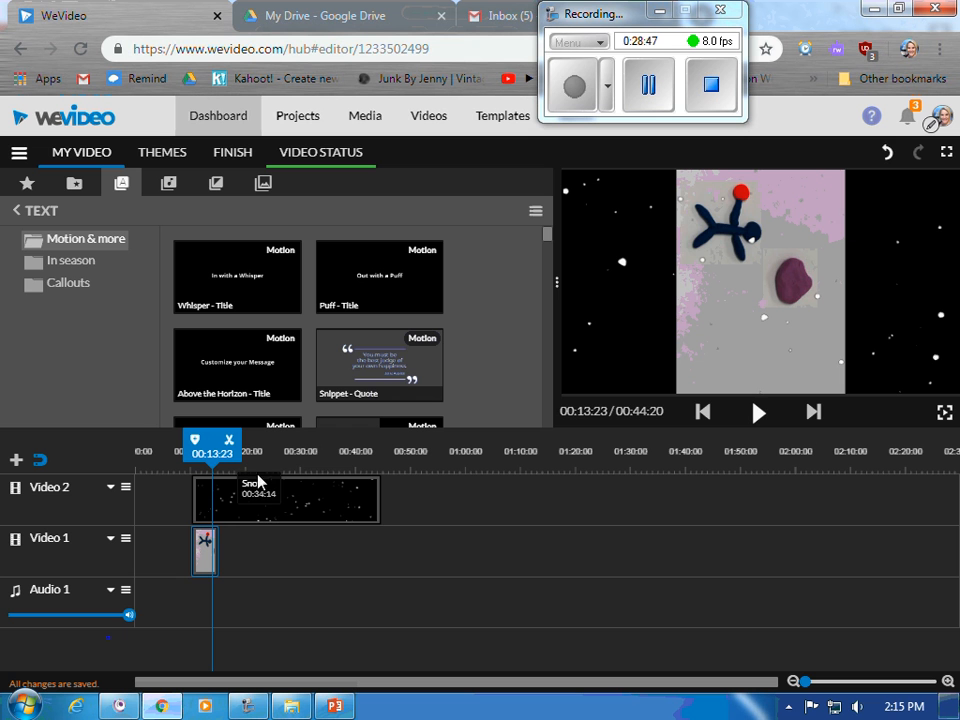